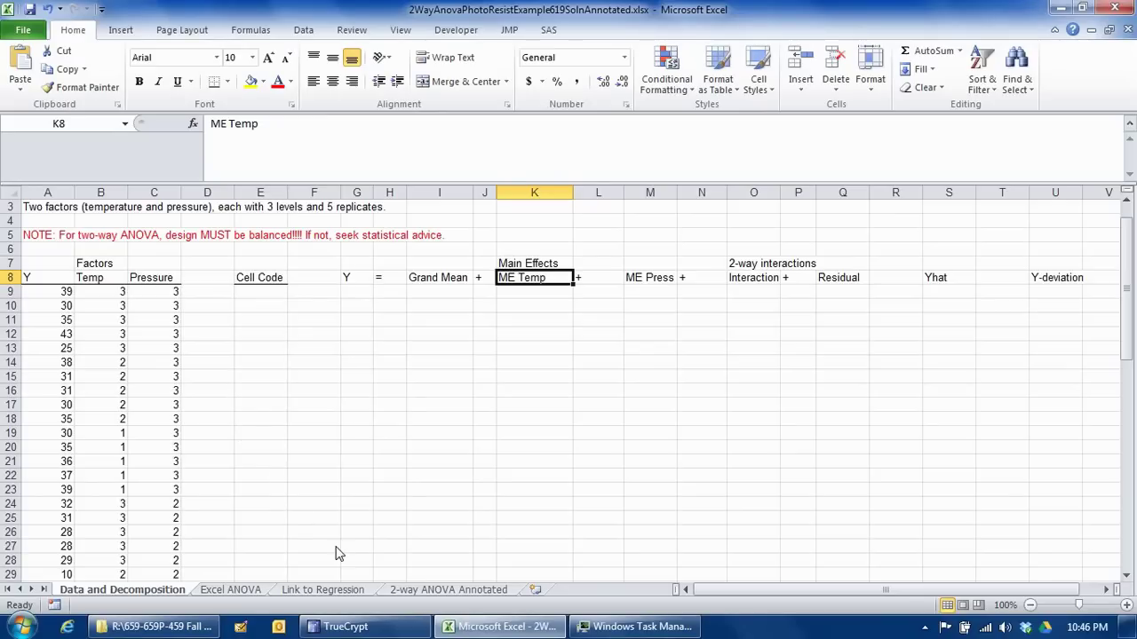
Step: Review the column notes on the 2-way ANOVA Annotated sheet and return to the Data and Decomposition sheet
click(422, 592)
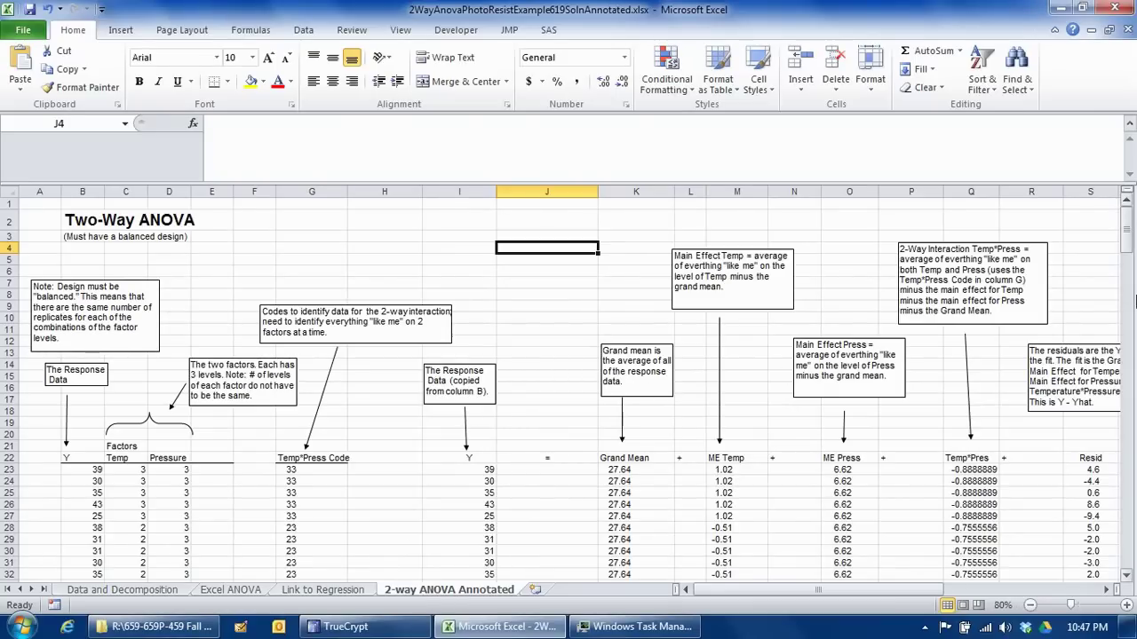
mouse_move(1126, 231)
mouse_down()
mouse_move(1124, 355)
mouse_move(1125, 216)
mouse_up()
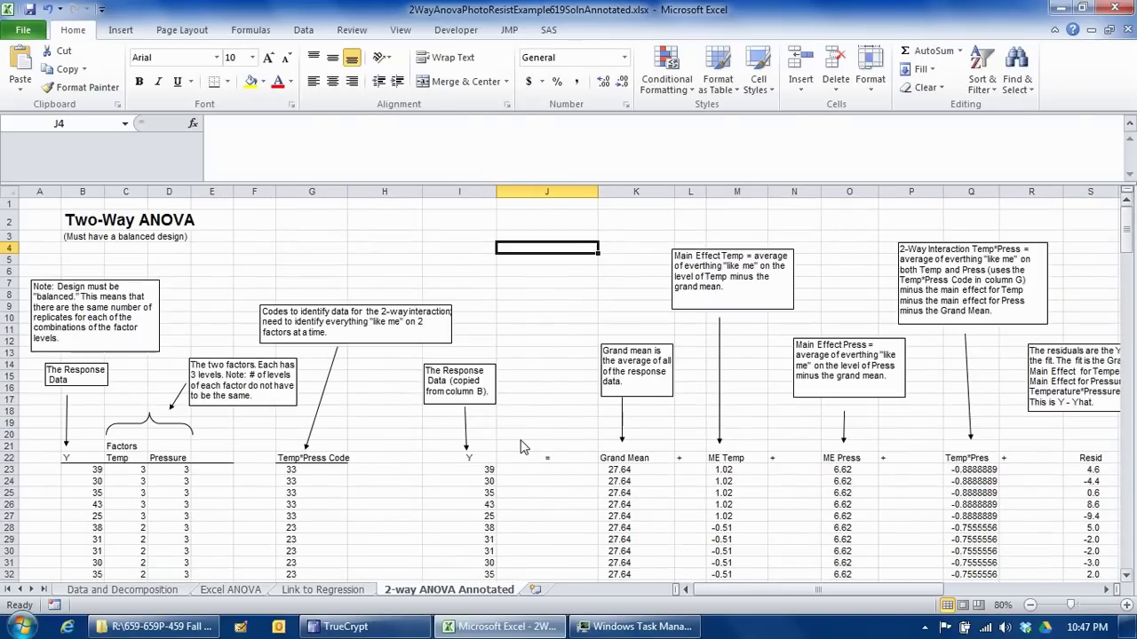
click(119, 594)
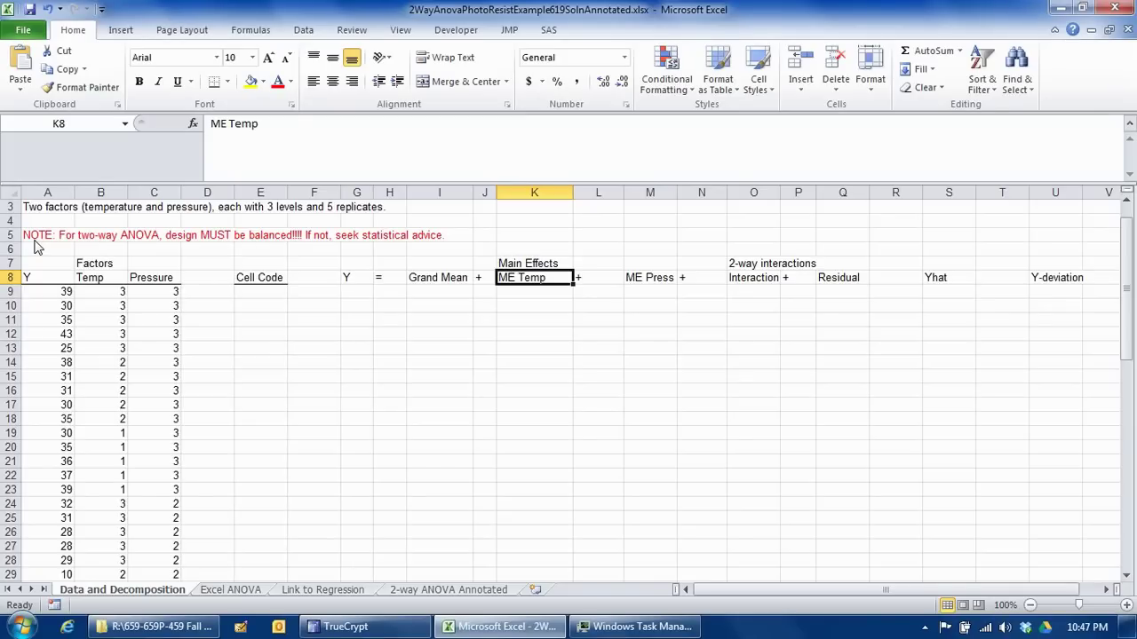
Step: Examine the Y, Temp and Pressure data down to row 53, checking the replicates for each combination of factor levels
click(121, 298)
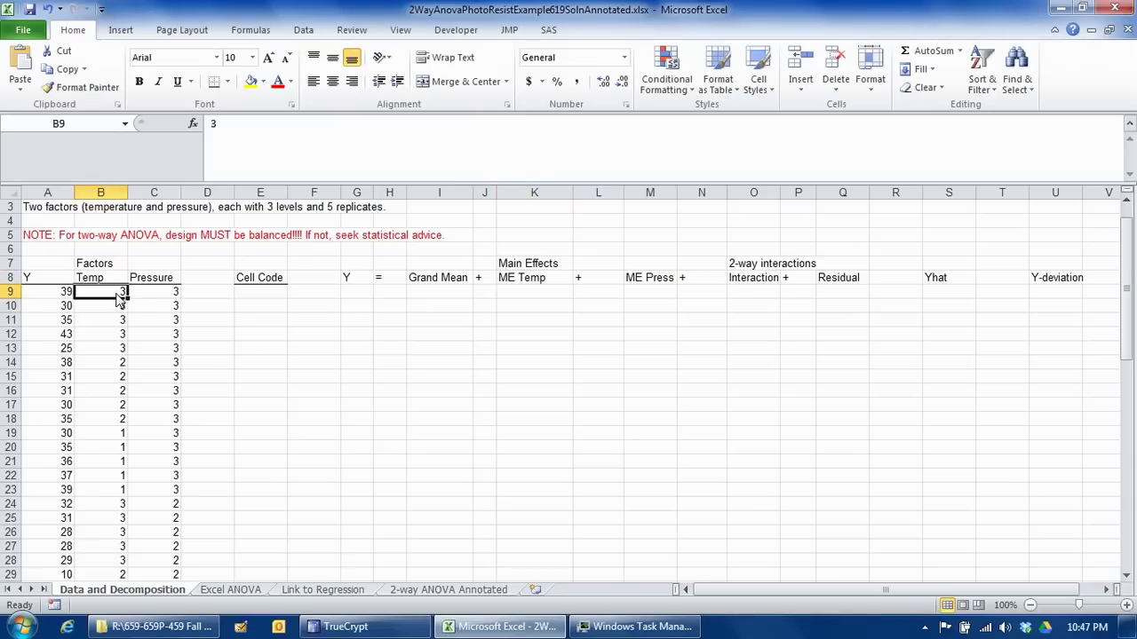
shift+click(112, 351)
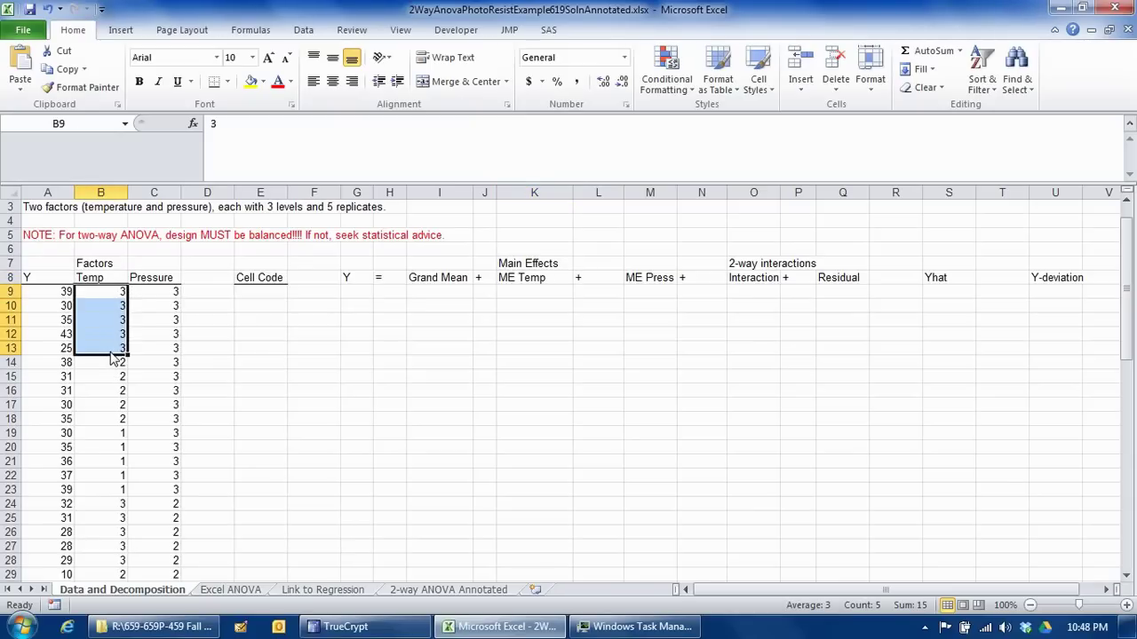
click(176, 296)
shift+click(176, 356)
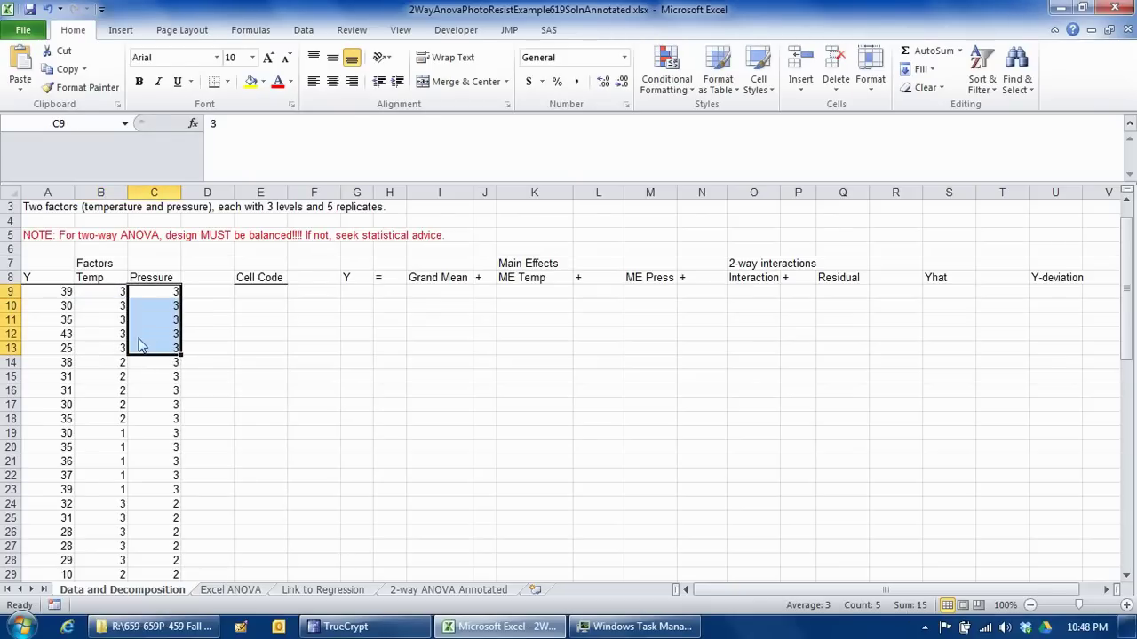
click(71, 297)
key(Down)
key(Down)
key(Down)
key(Down)
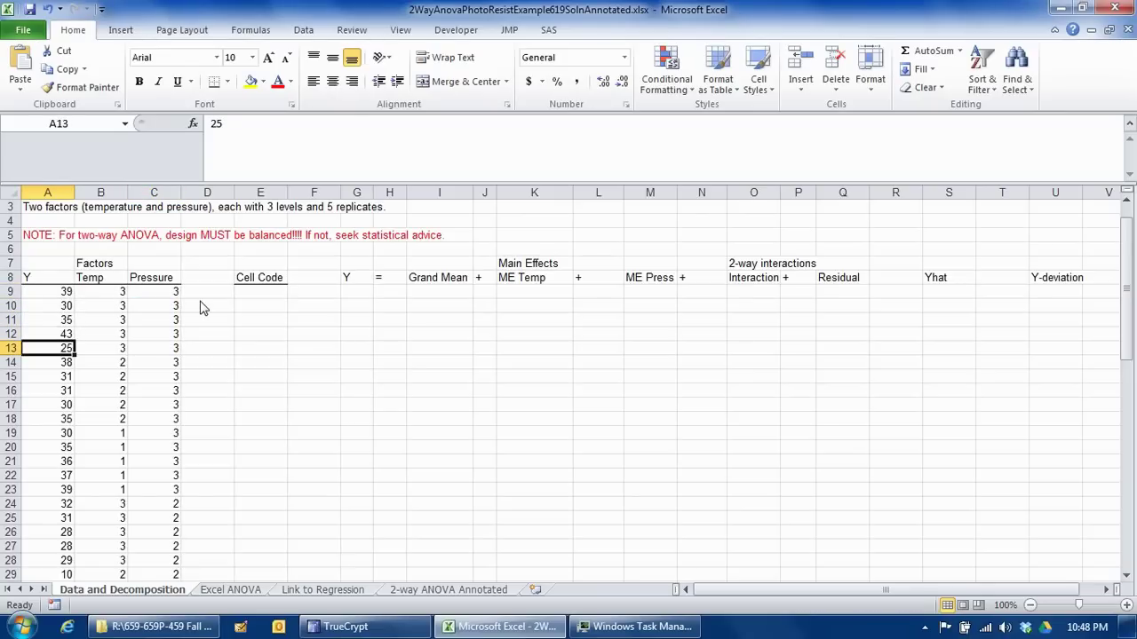
key(Down)
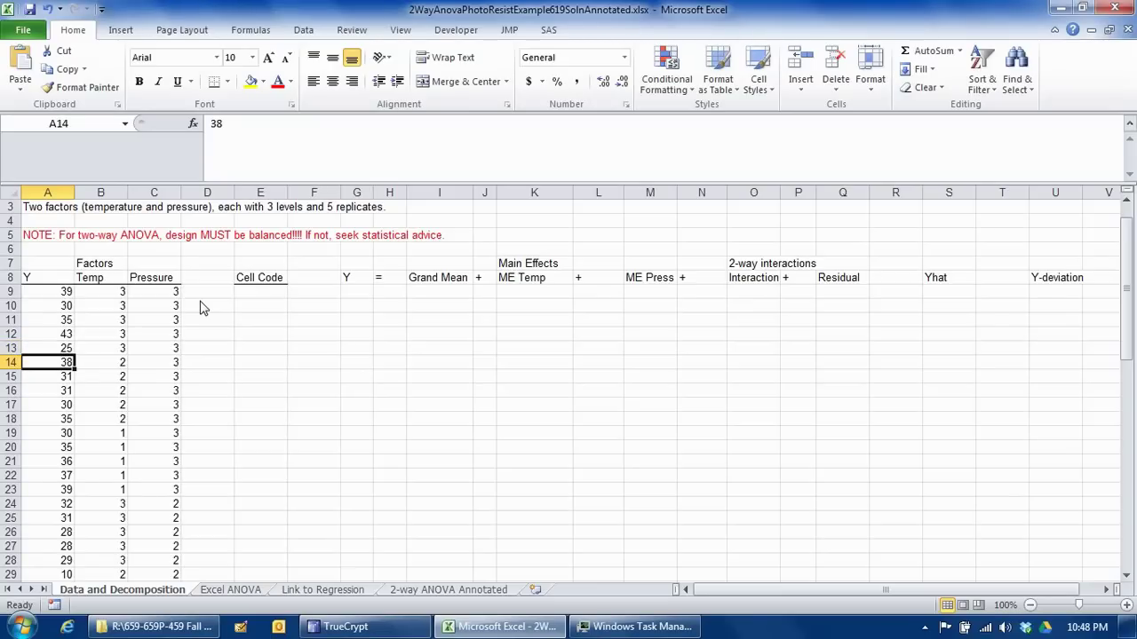
key(shift+Down)
key(shift+Down)
key(shift+Down)
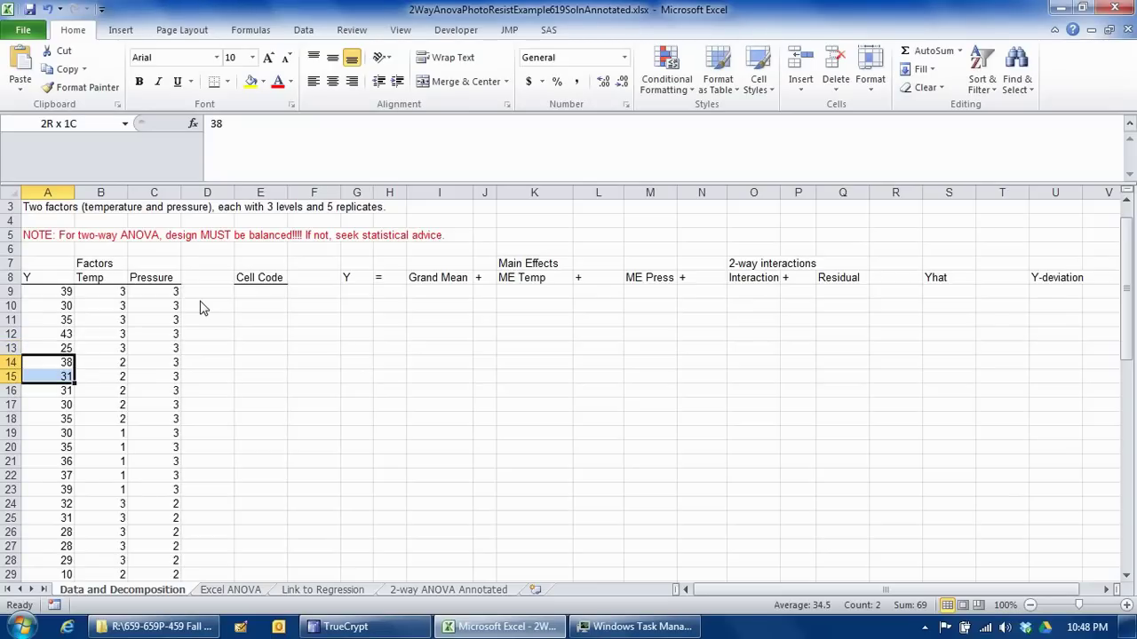
key(shift+Down)
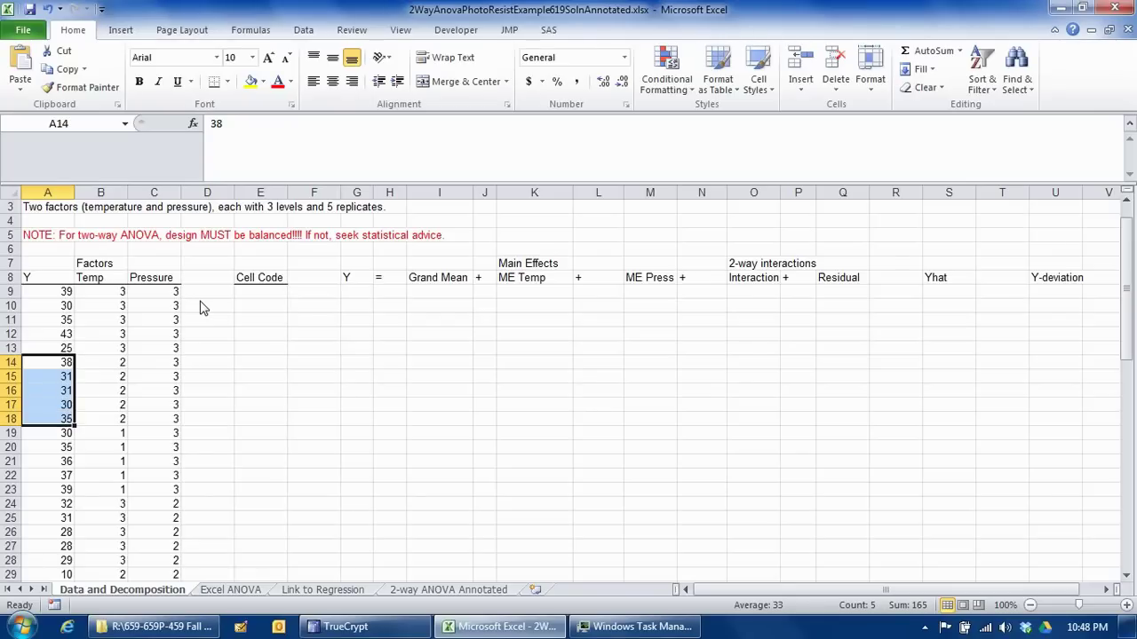
click(206, 305)
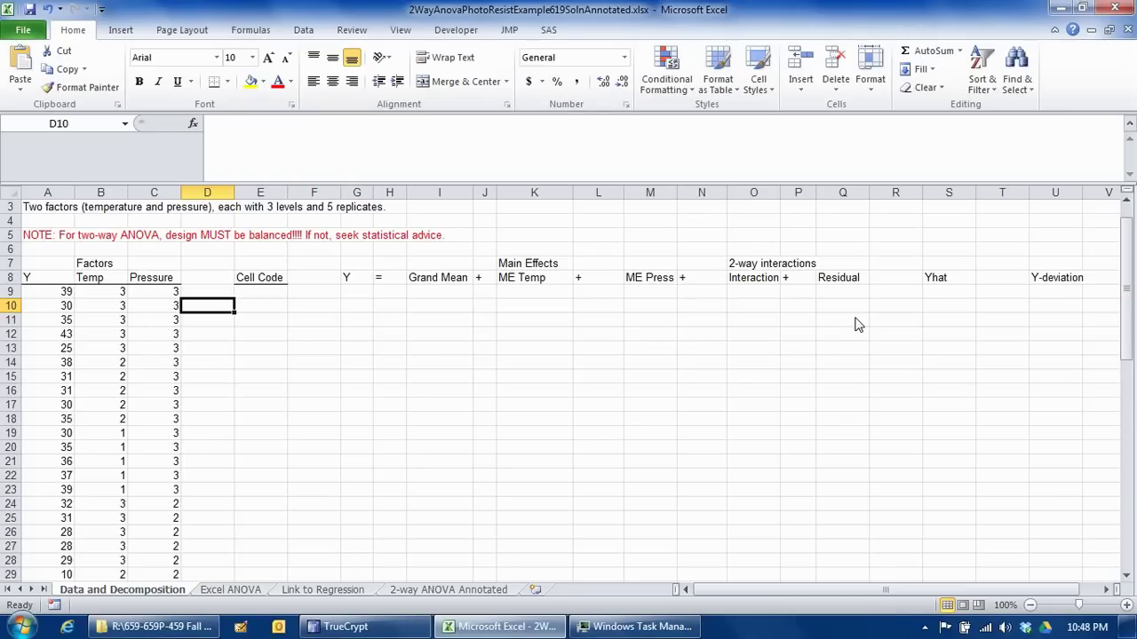
drag(1132, 258, 1134, 277)
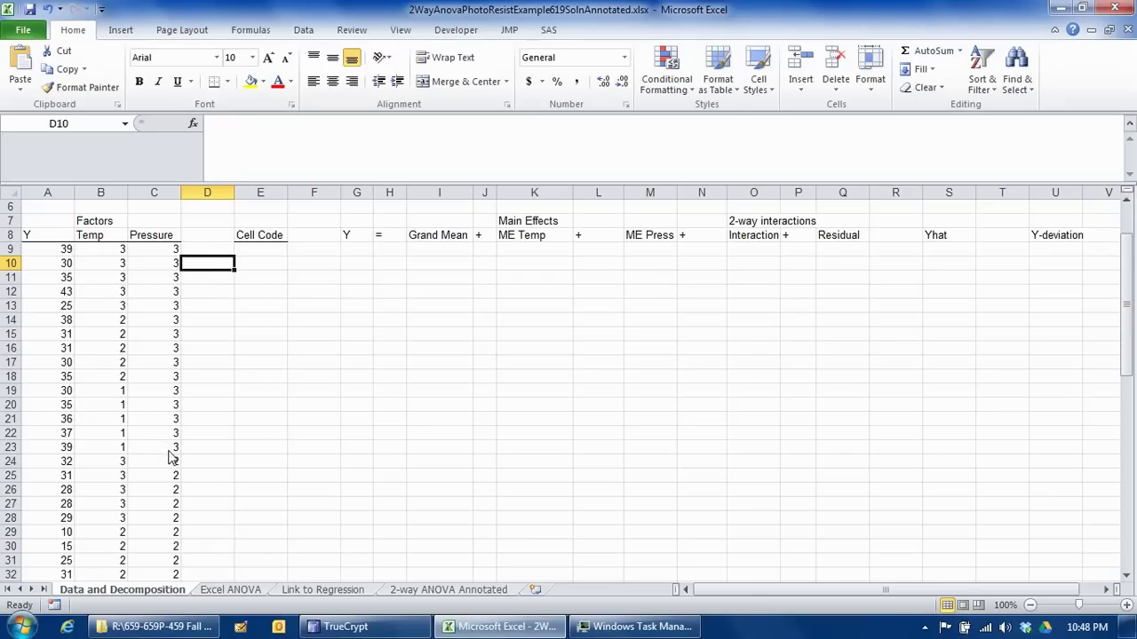
drag(1128, 263, 1124, 400)
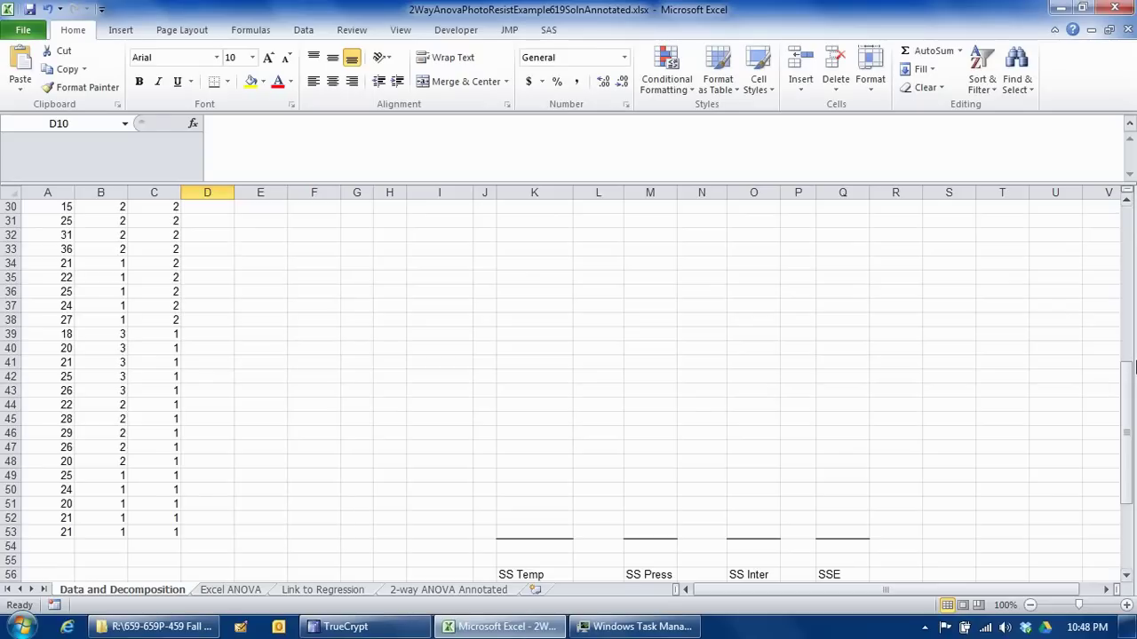
drag(1128, 419, 1133, 246)
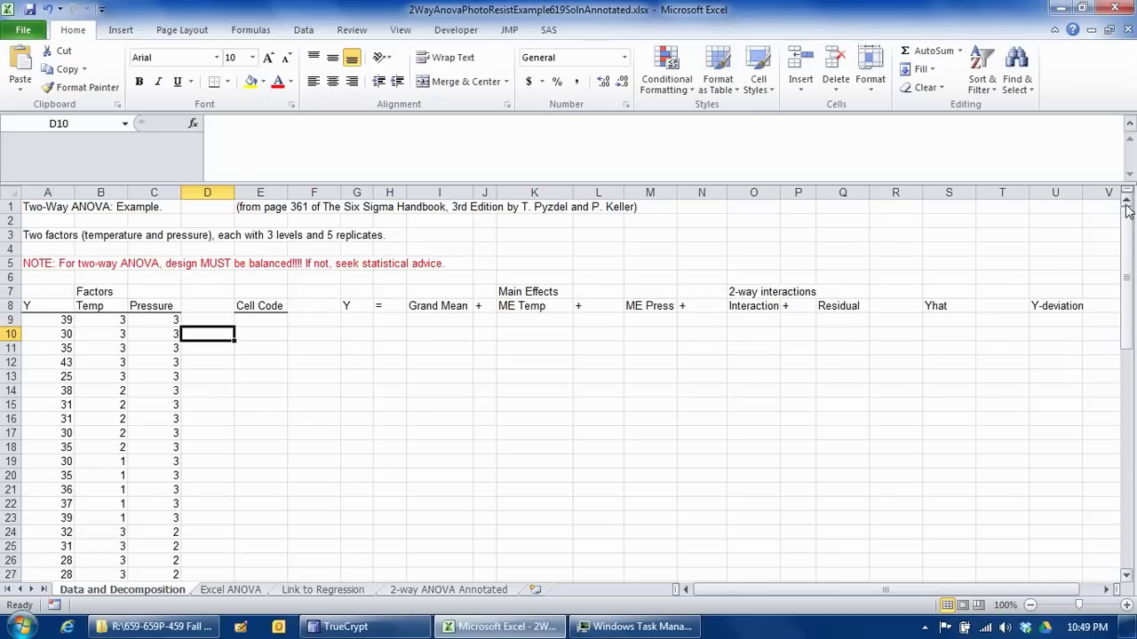
Step: Split the worksheet horizontally below row 15 and show the end of the data around row 53 in the lower pane
drag(1126, 195, 1103, 420)
click(64, 484)
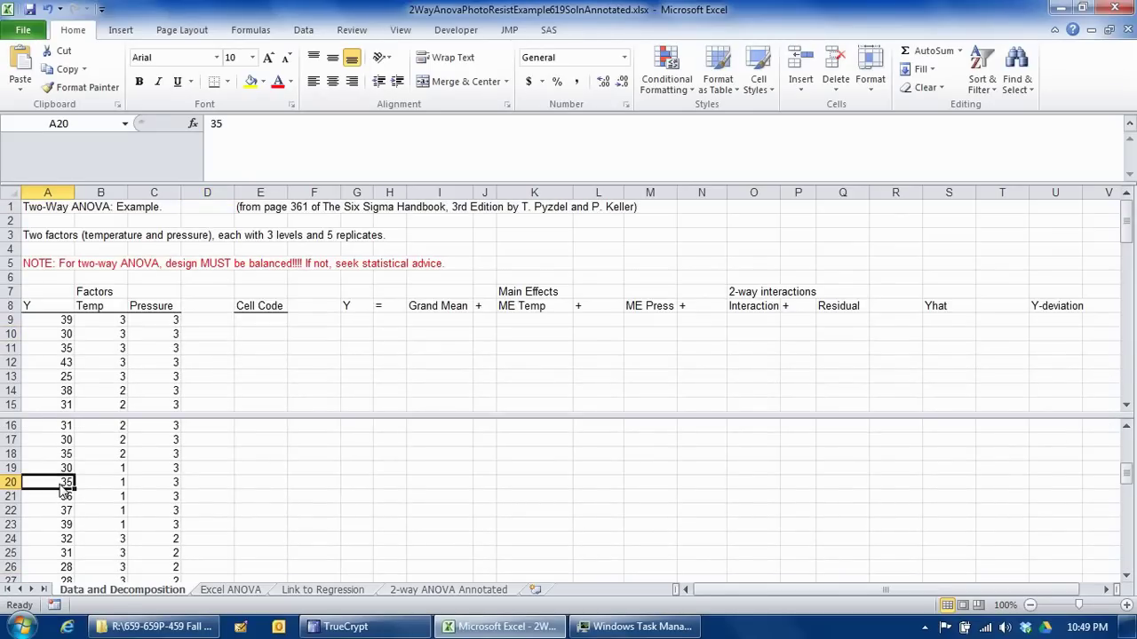
key(ctrl+Down)
key(Down)
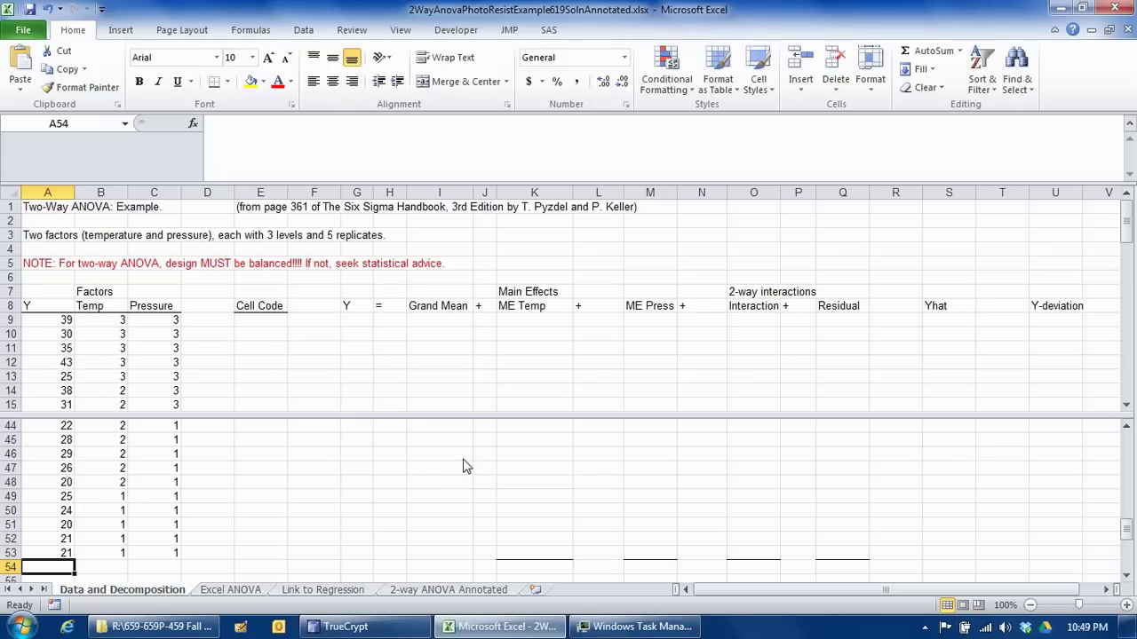
Step: Enter the formula =A9 in cell G9 to reference the first response value under the Y heading
click(357, 325)
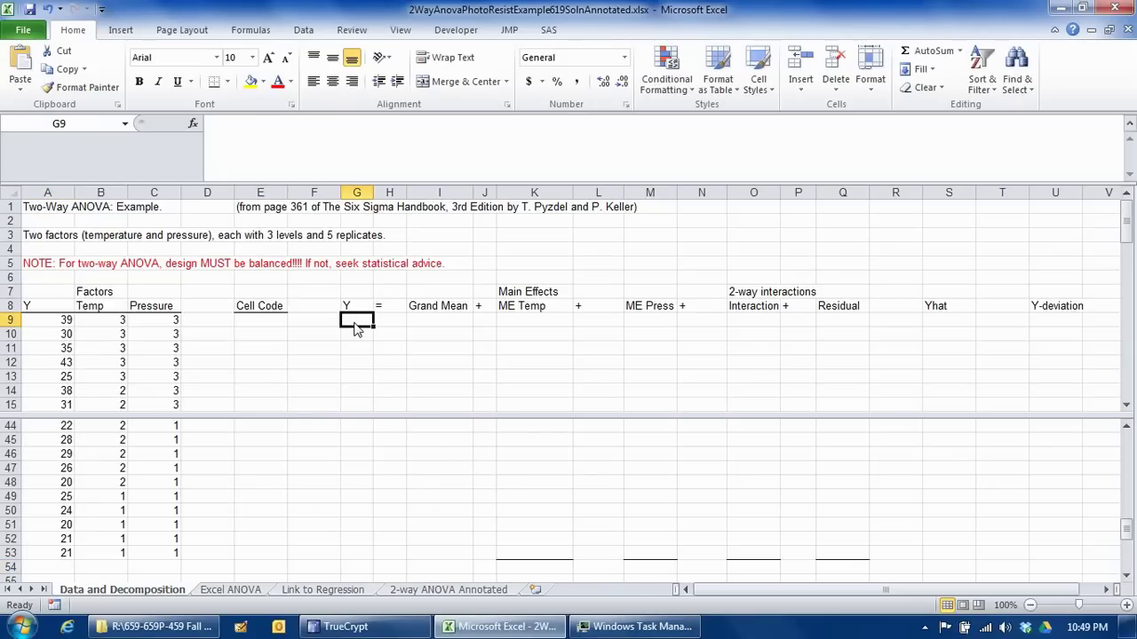
text(=)
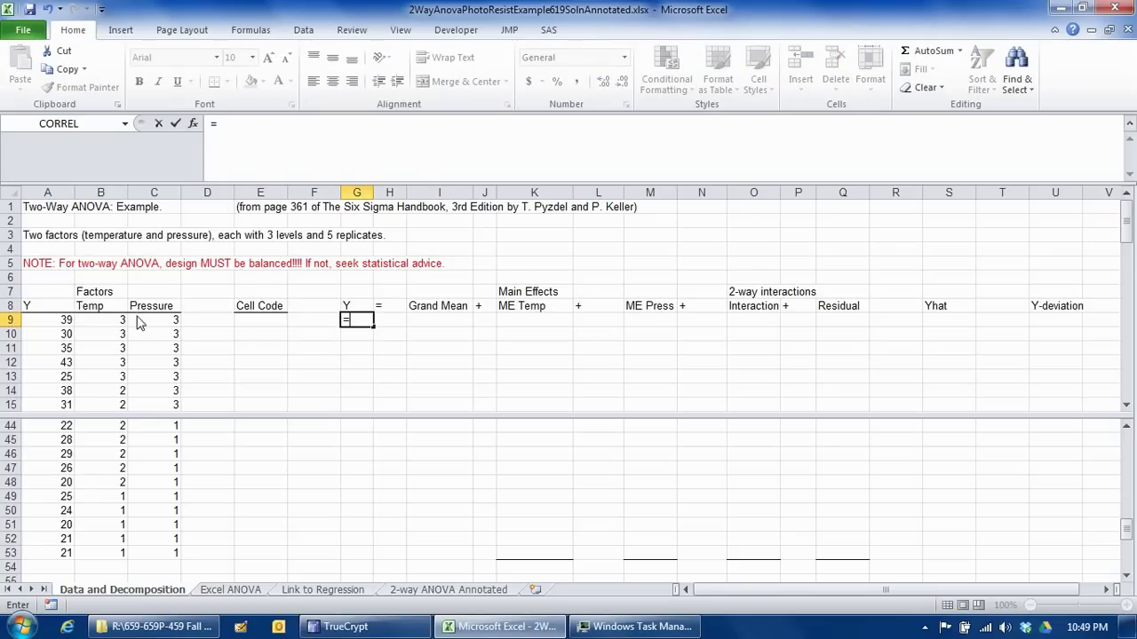
click(59, 323)
key(Return)
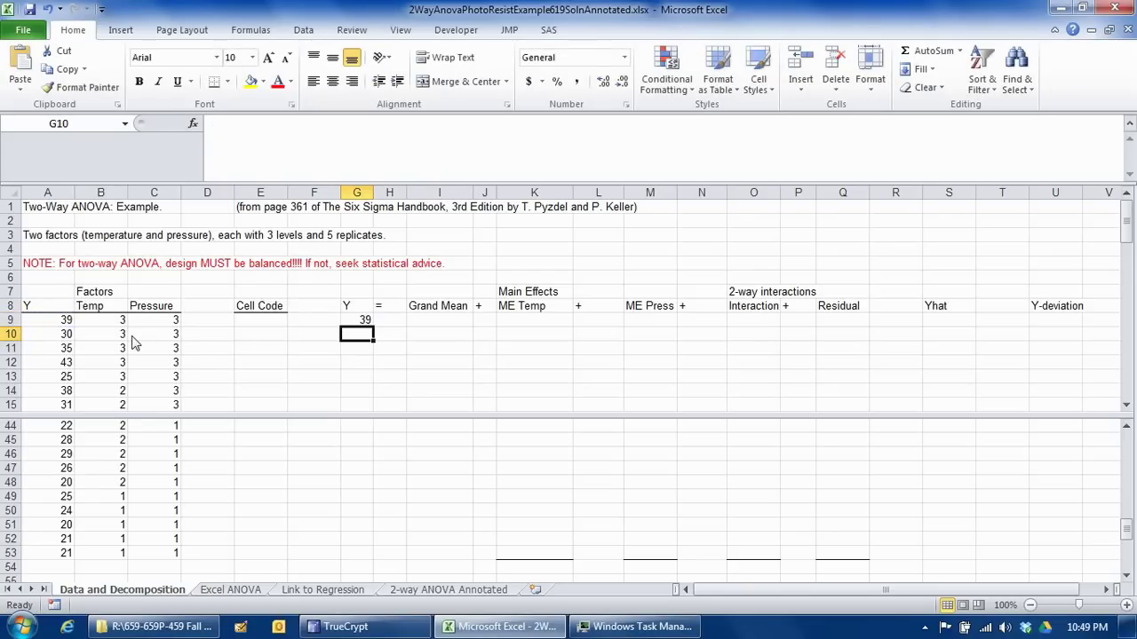
Step: Copy the Y formula from G9 down to cells G10:G53
click(361, 325)
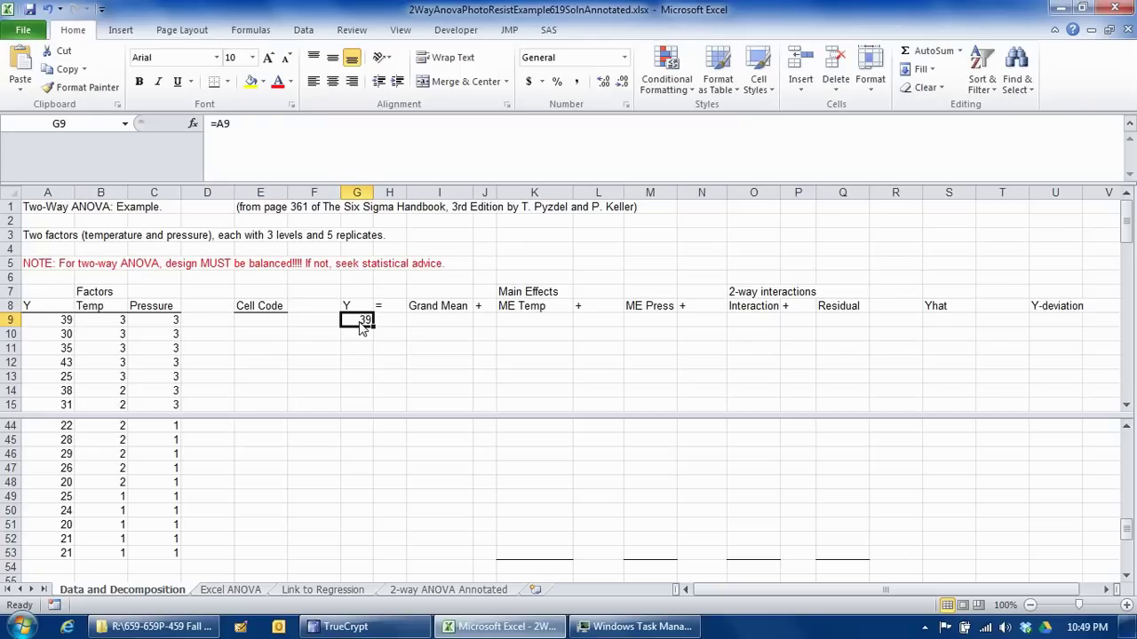
key(ctrl+c)
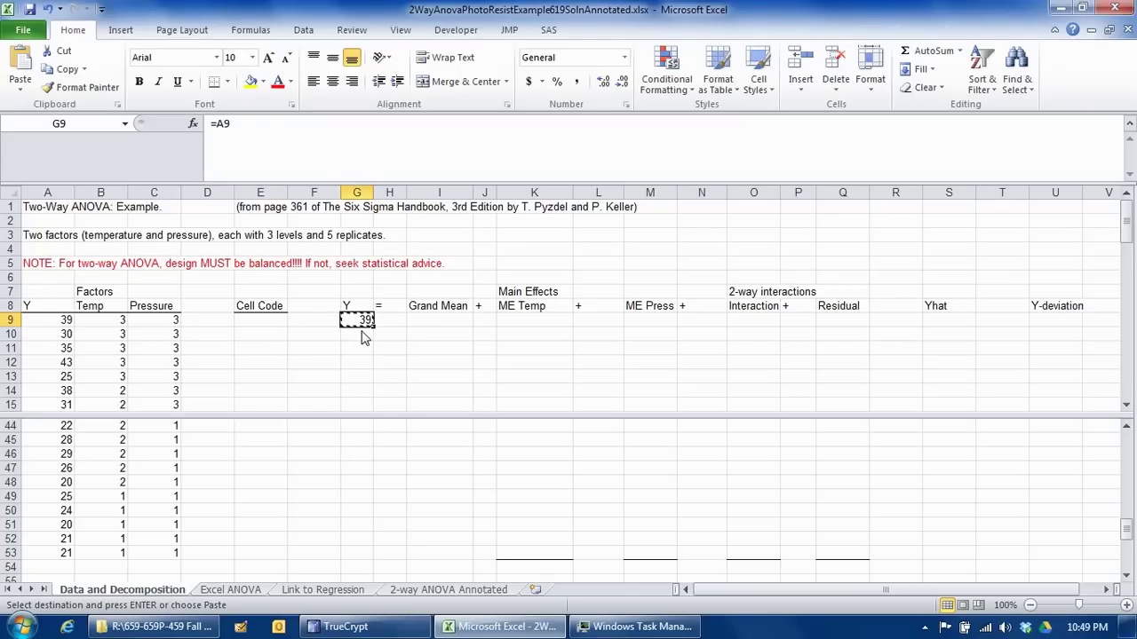
click(361, 336)
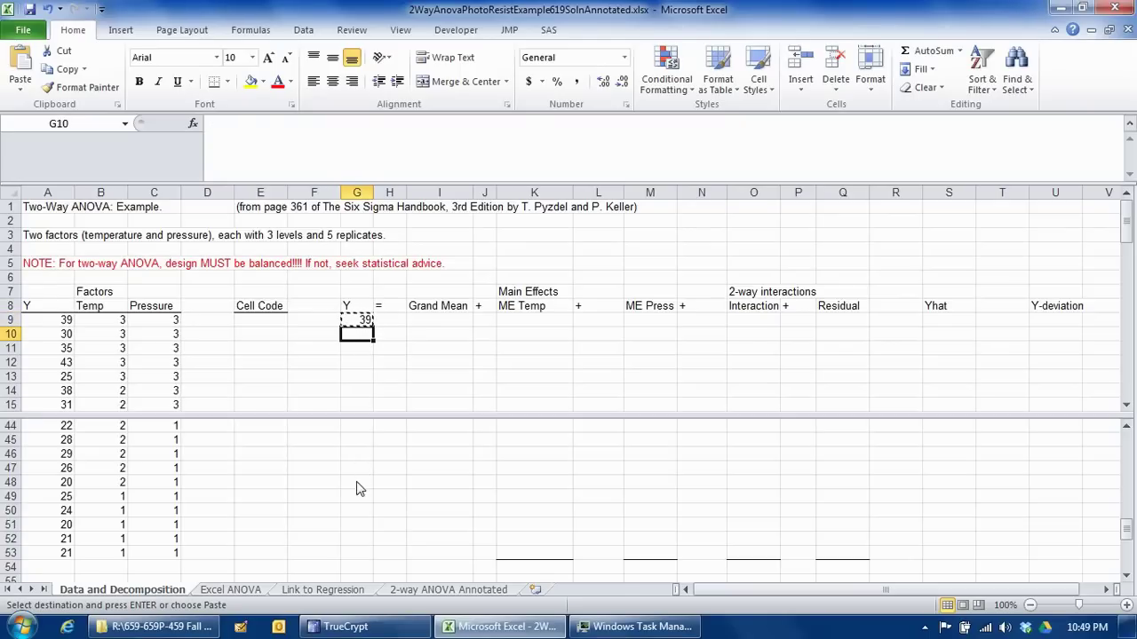
shift+click(361, 558)
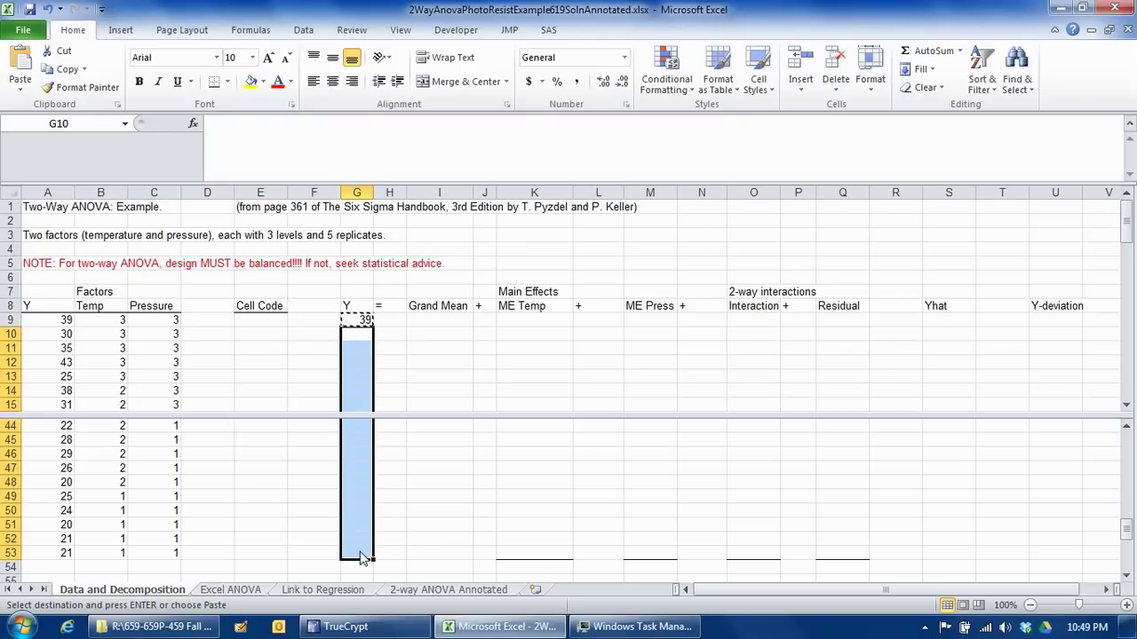
key(ctrl+v)
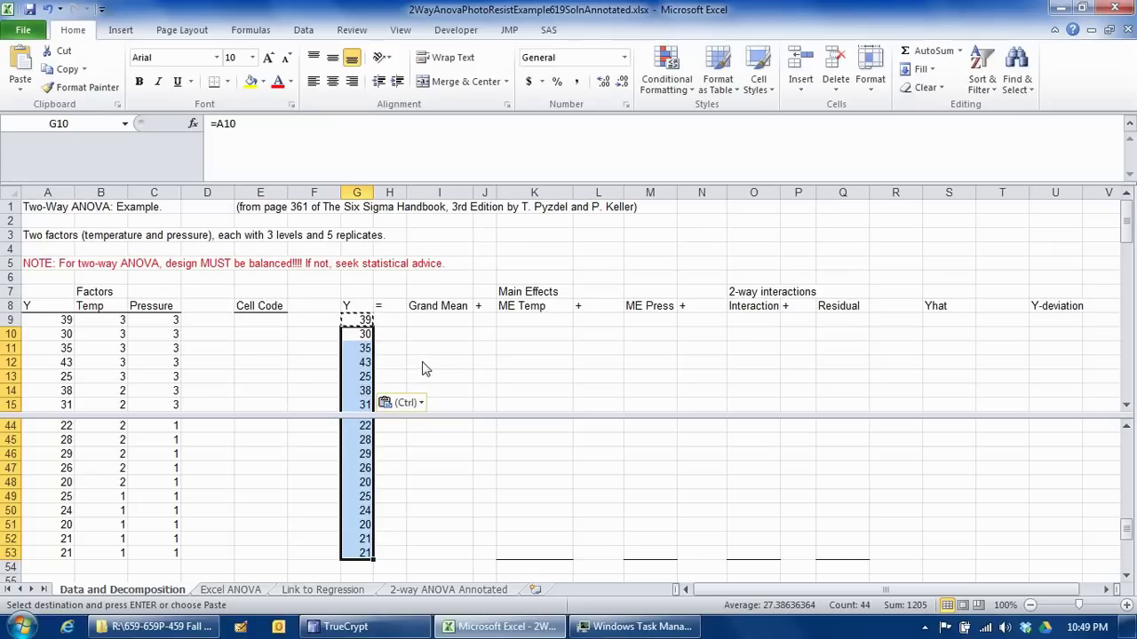
Step: Enter =AVERAGE($G$9:$G$53) in cell I9 to compute the grand mean with absolute references
click(441, 324)
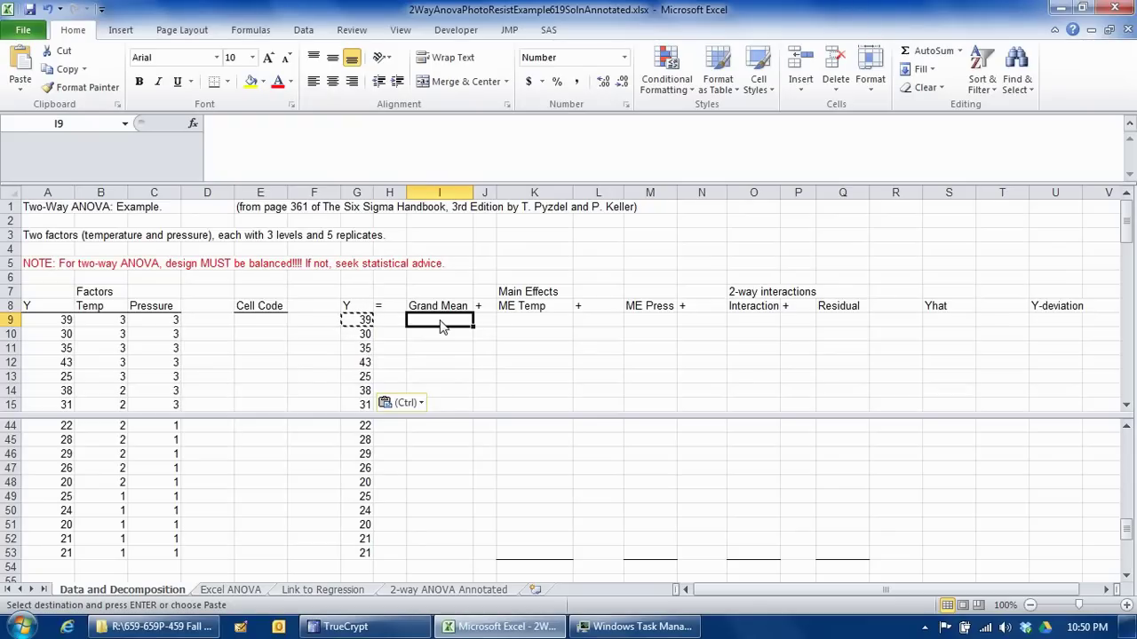
text(=)
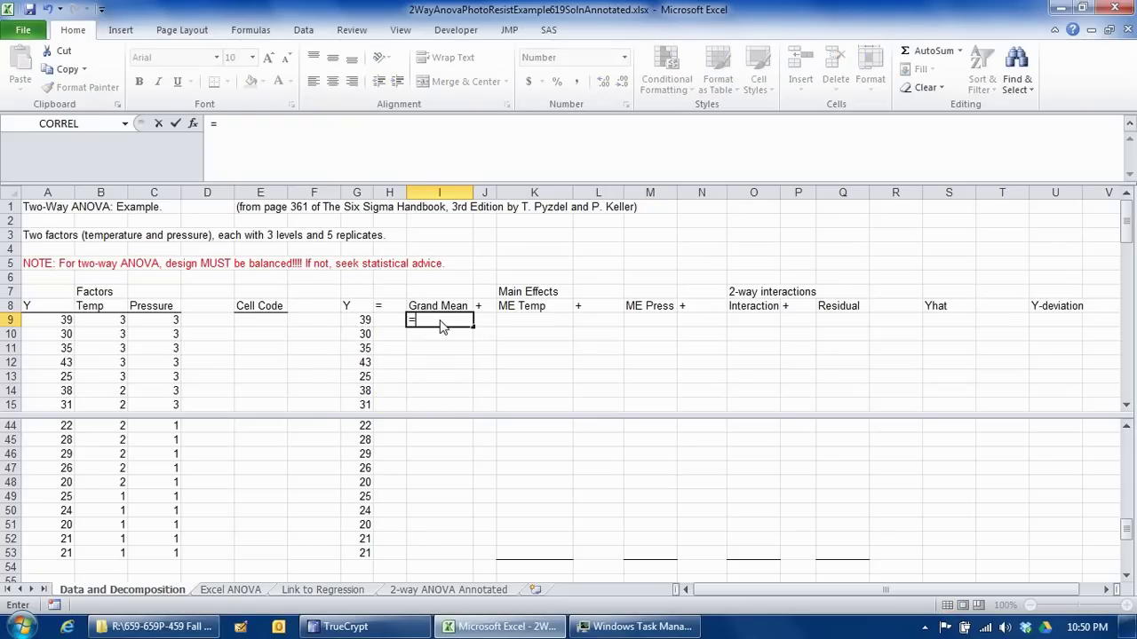
text(average()
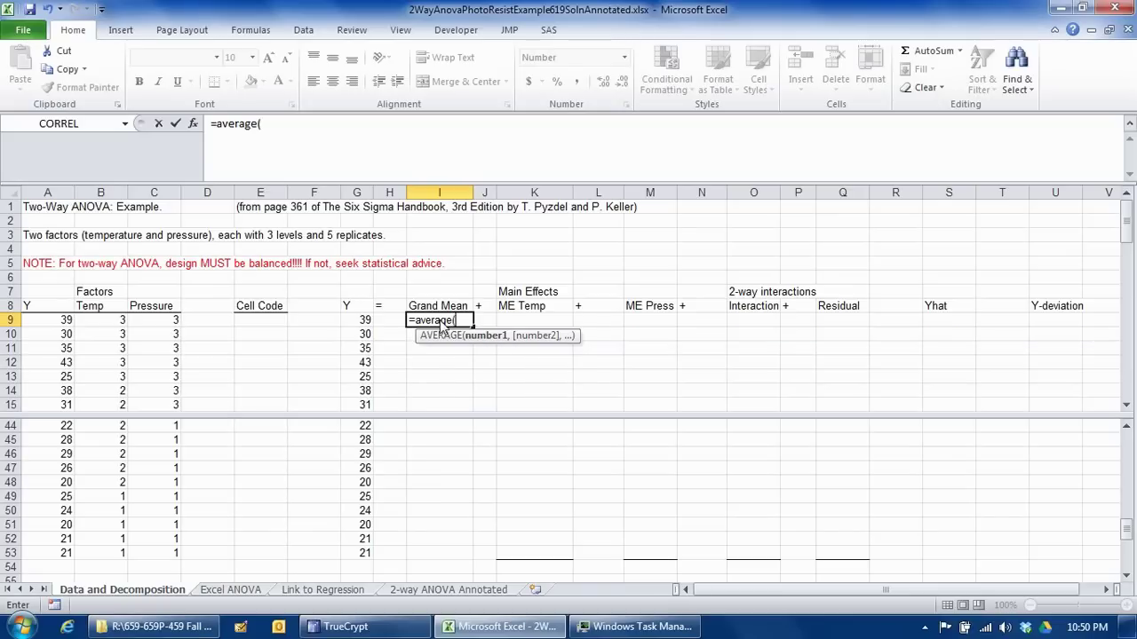
click(366, 321)
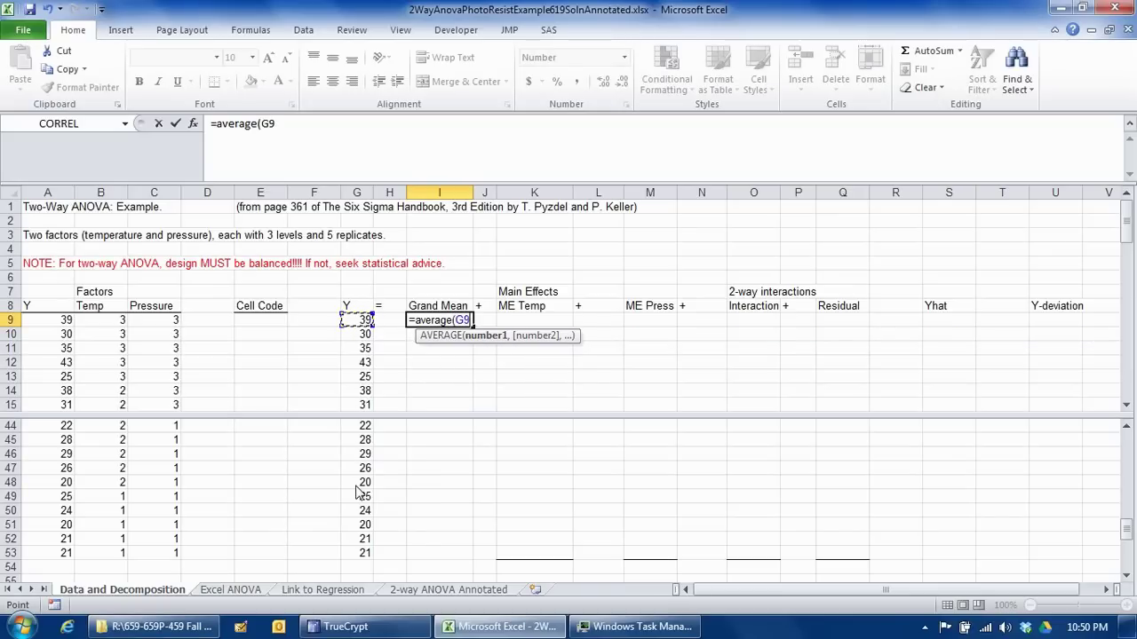
drag(363, 557, 363, 558)
key(F4)
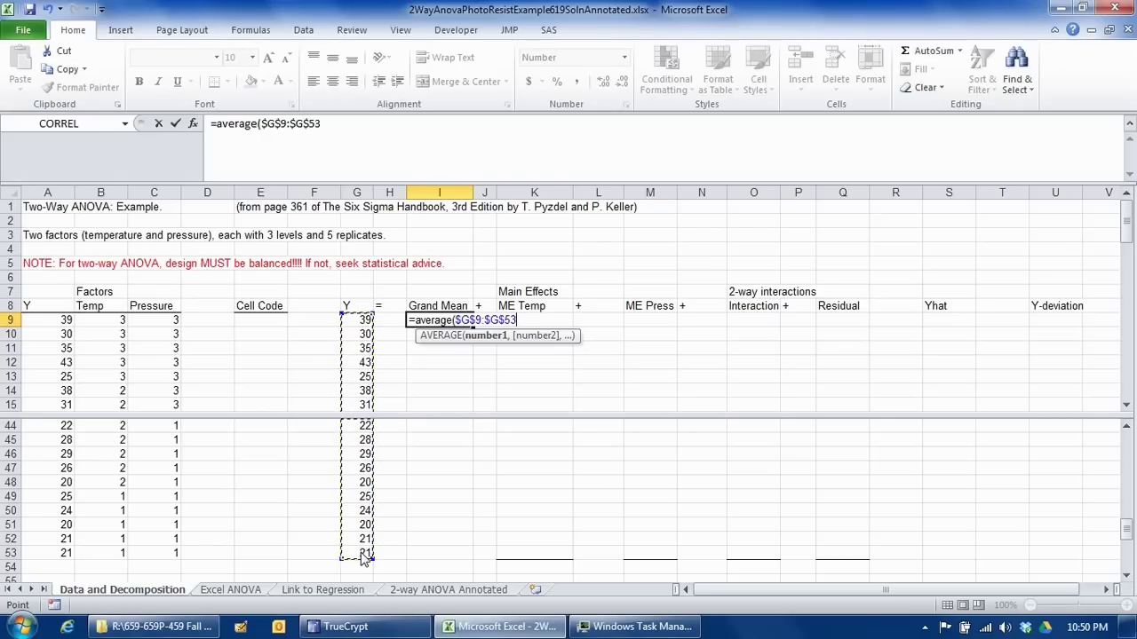
text())
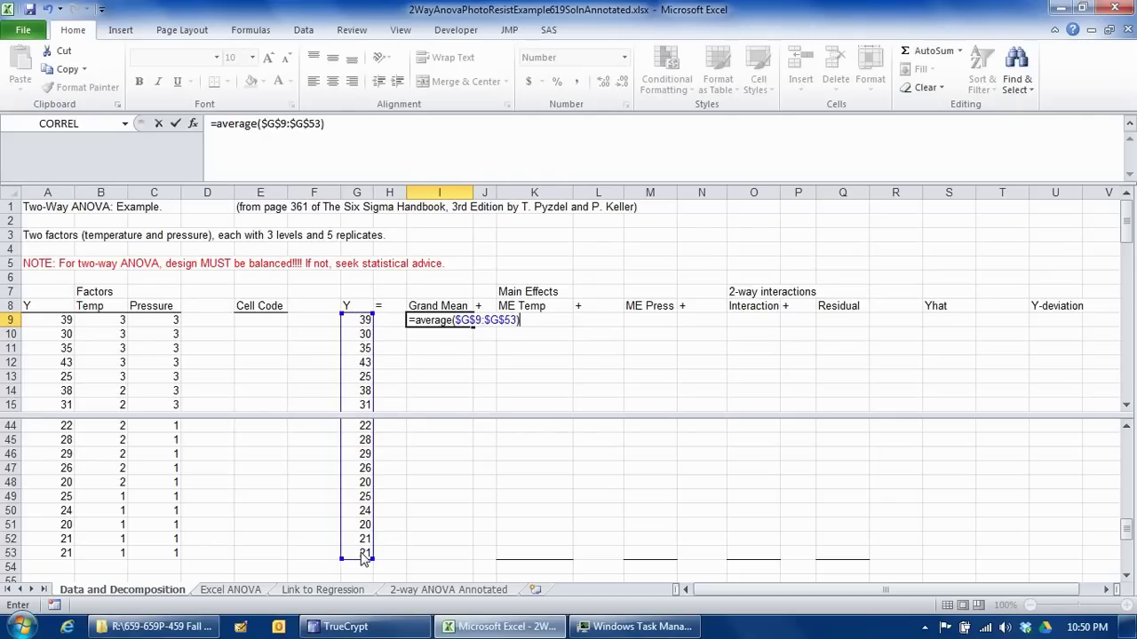
key(Return)
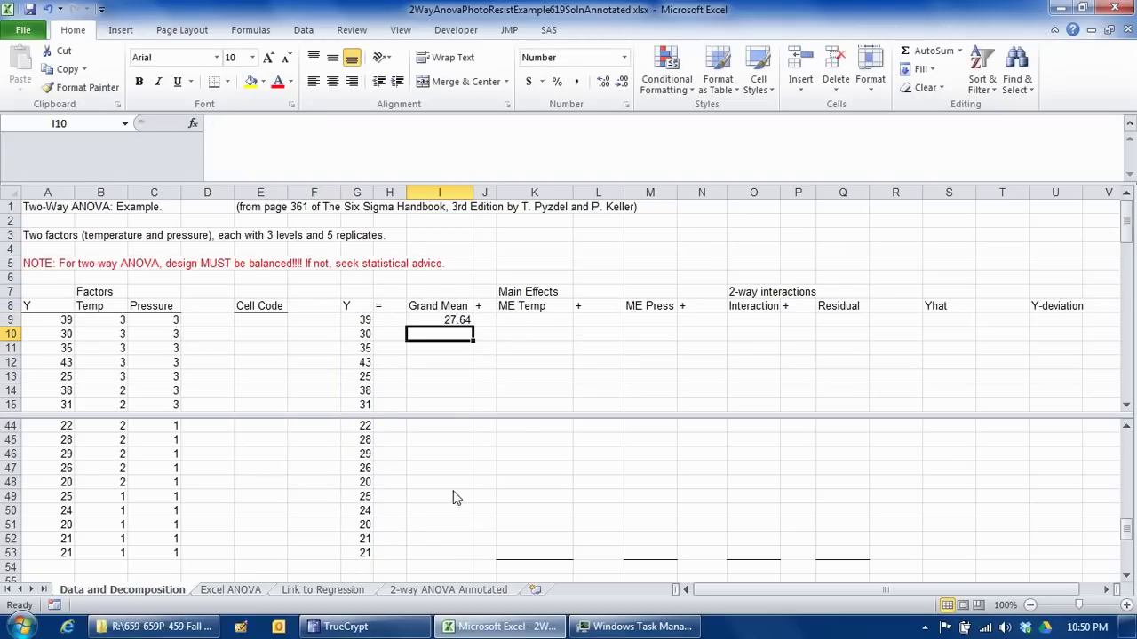
Step: Copy the Grand Mean formula from I9 down to cells I10:I53
click(456, 324)
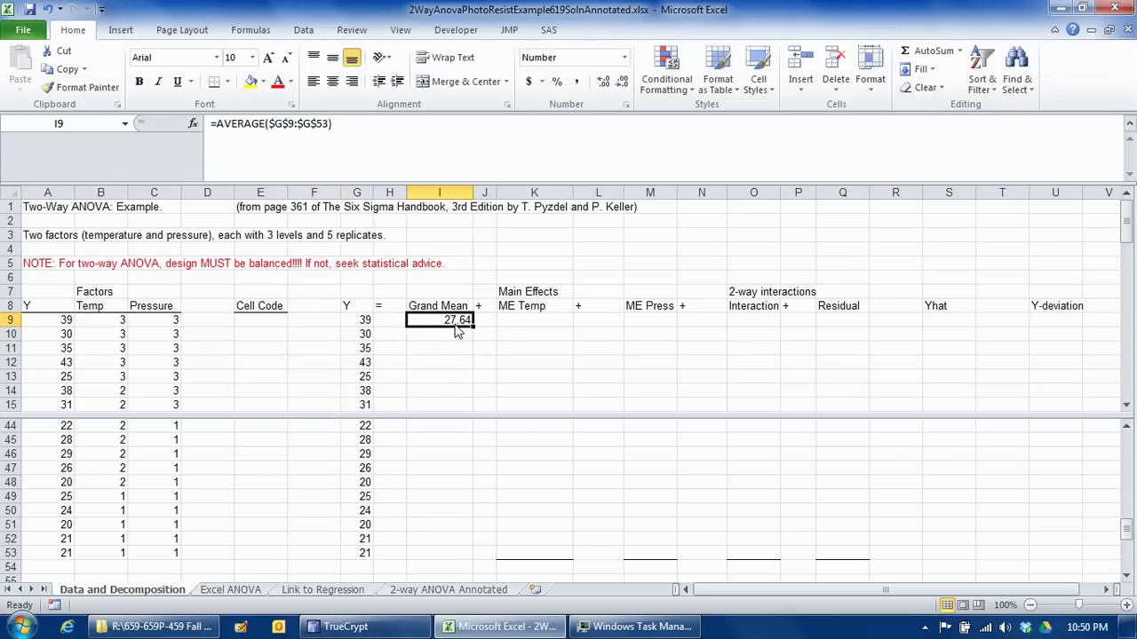
key(ctrl+c)
click(455, 336)
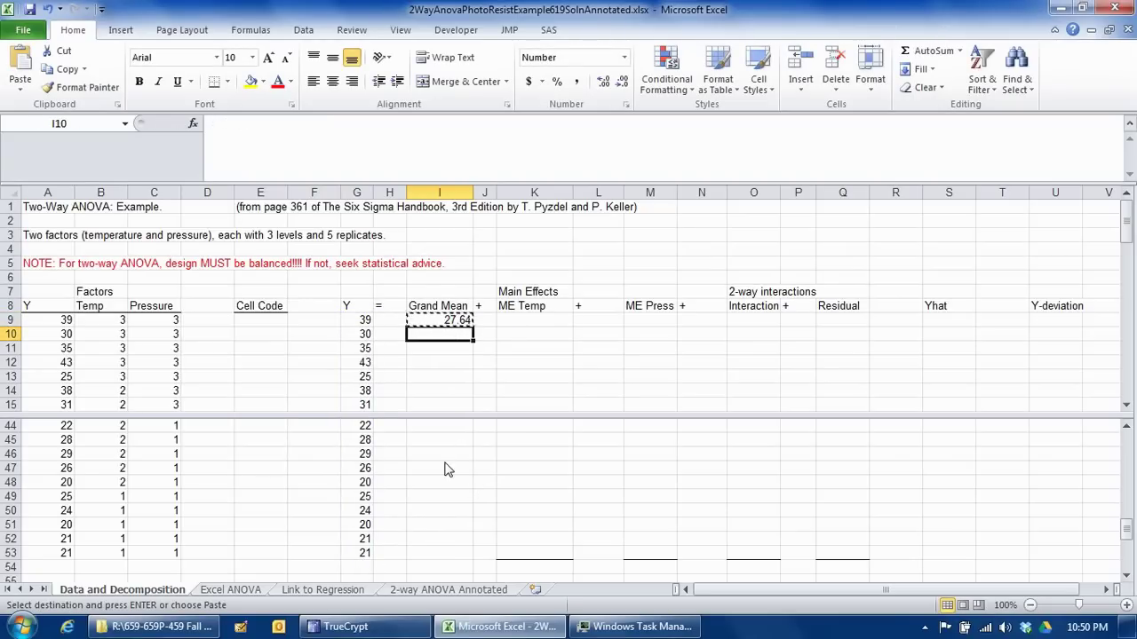
shift+click(446, 557)
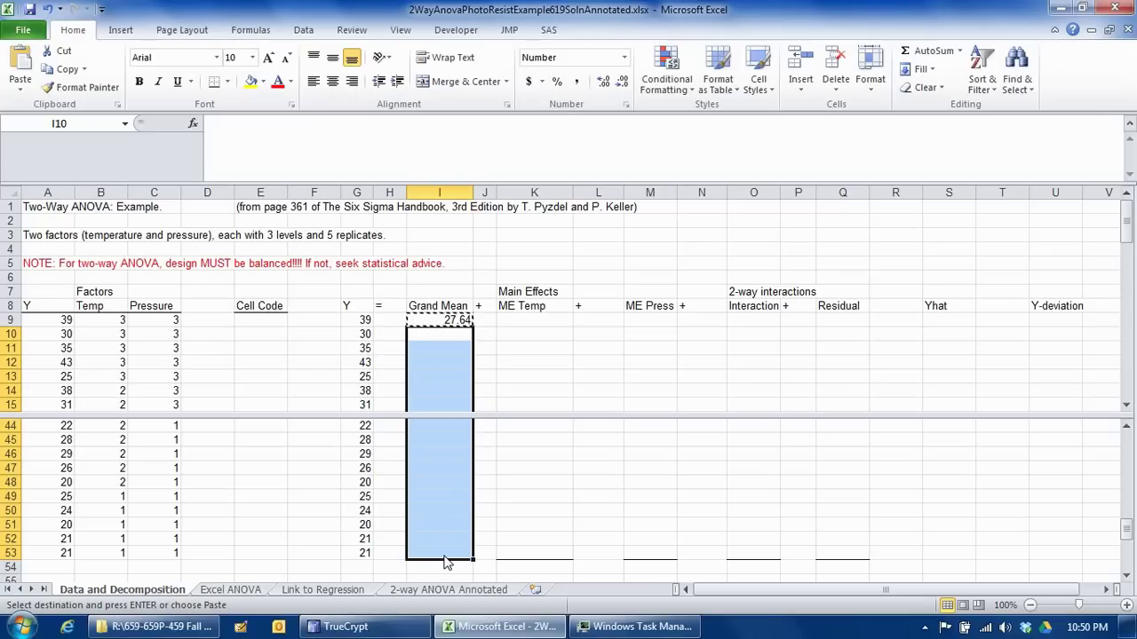
key(ctrl+v)
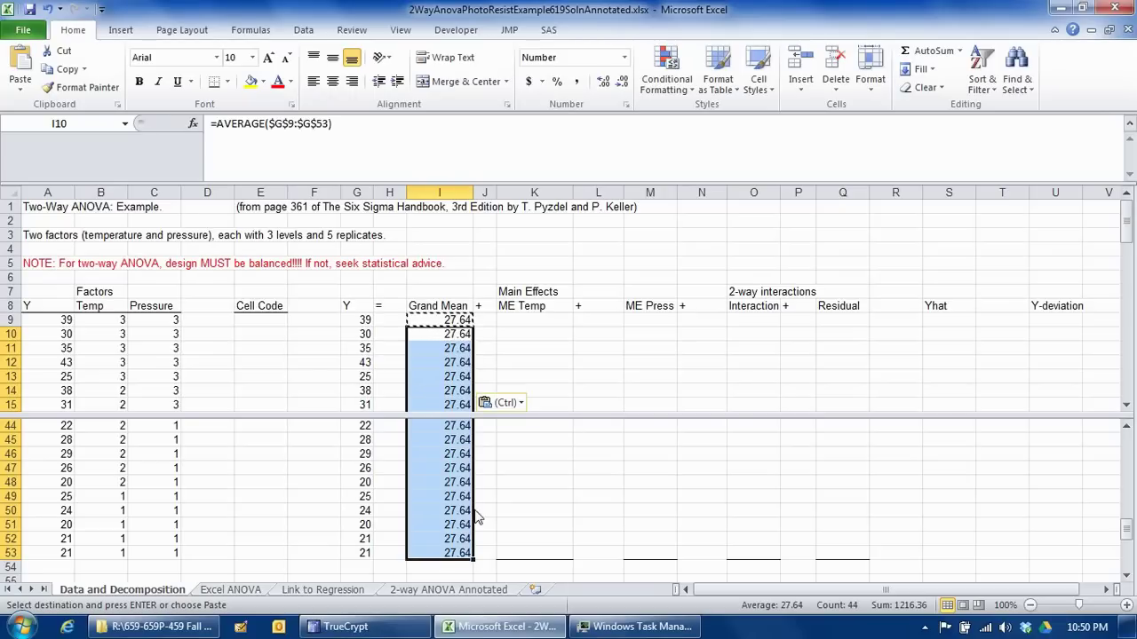
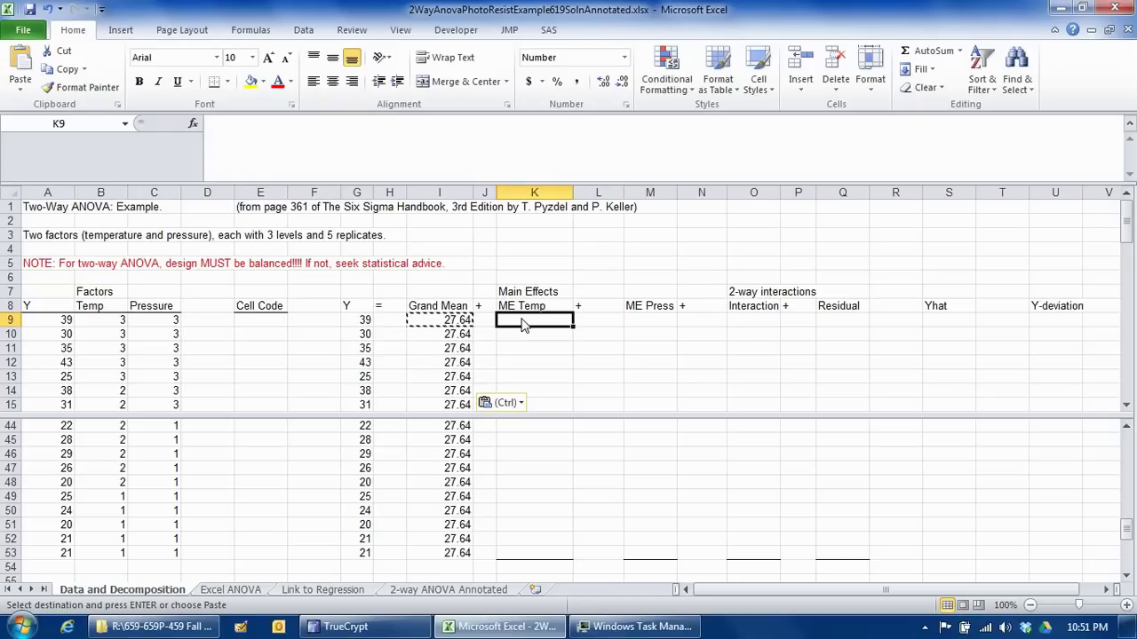
Step: Enter =AVERAGEIF($B$9:$B$53,B9,$G$9:$G$53)-I9 in cell K9 to compute the temperature main effect
text(=)
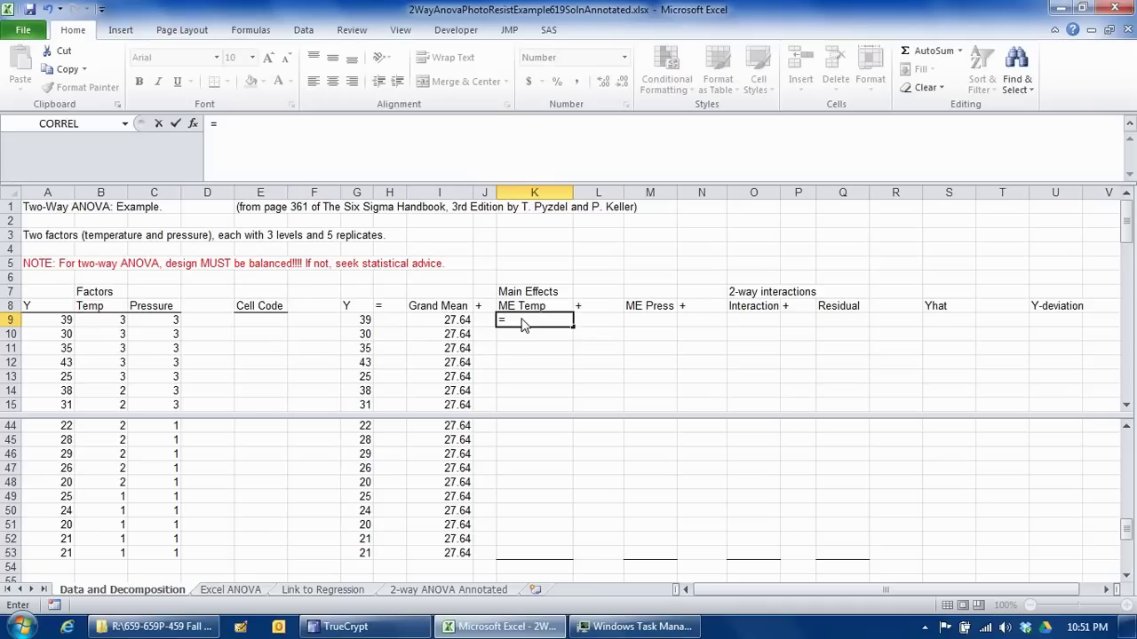
text(av)
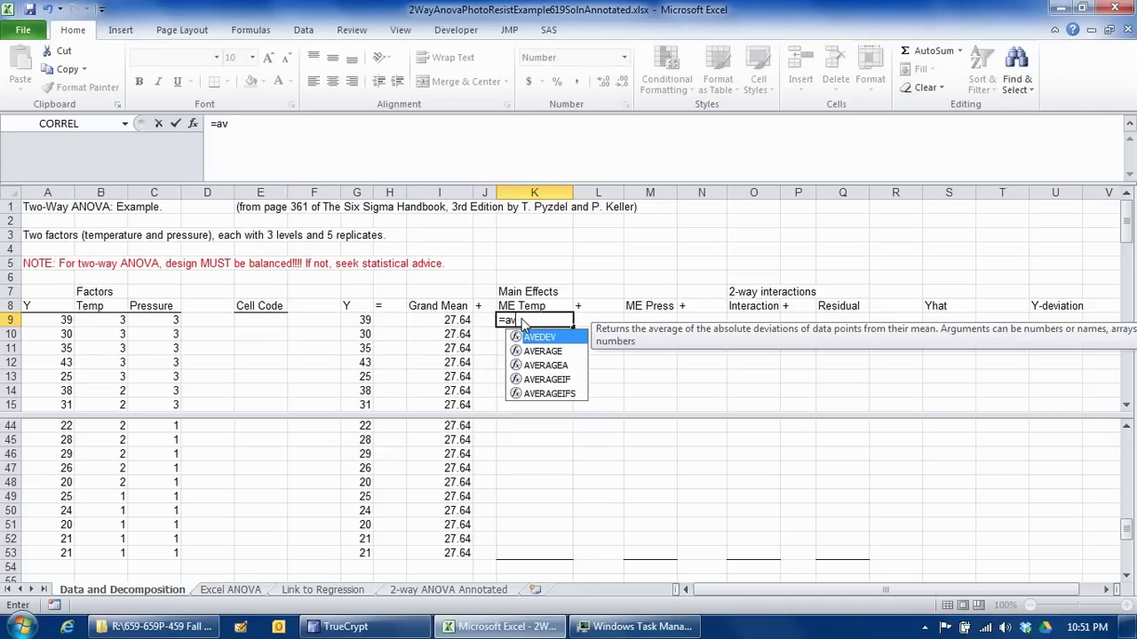
text(erage)
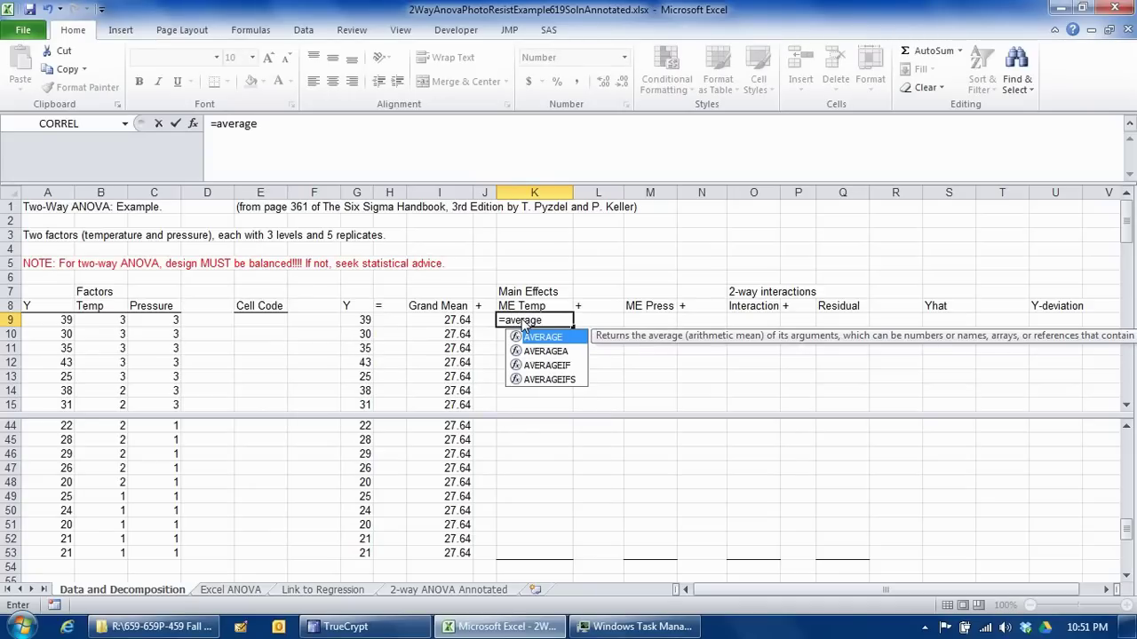
text(if()
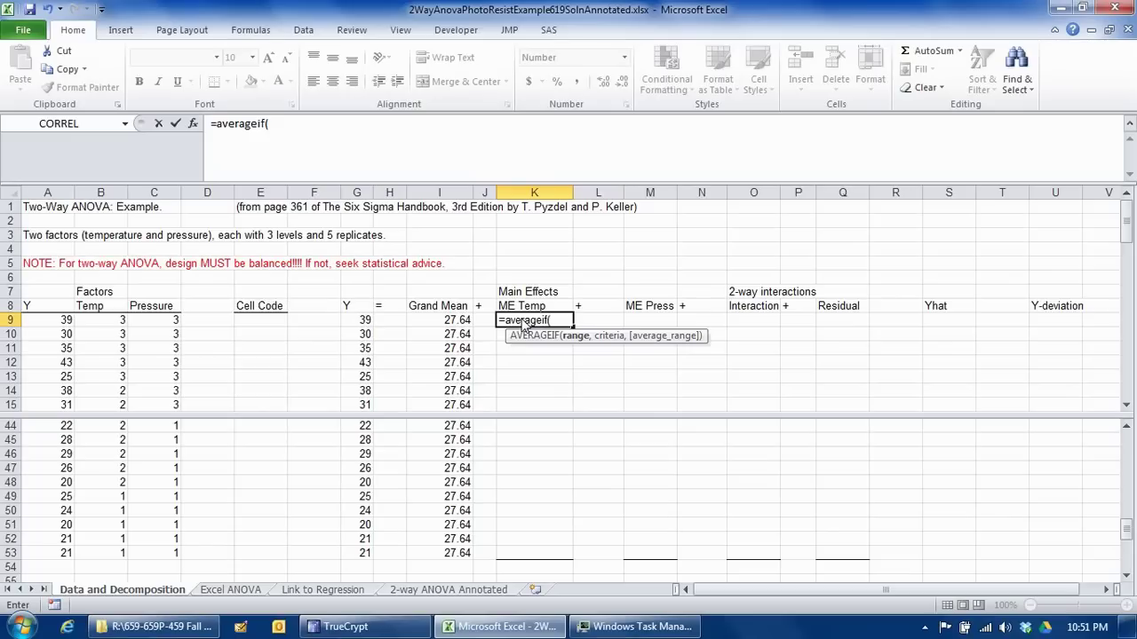
click(119, 326)
drag(120, 327, 114, 561)
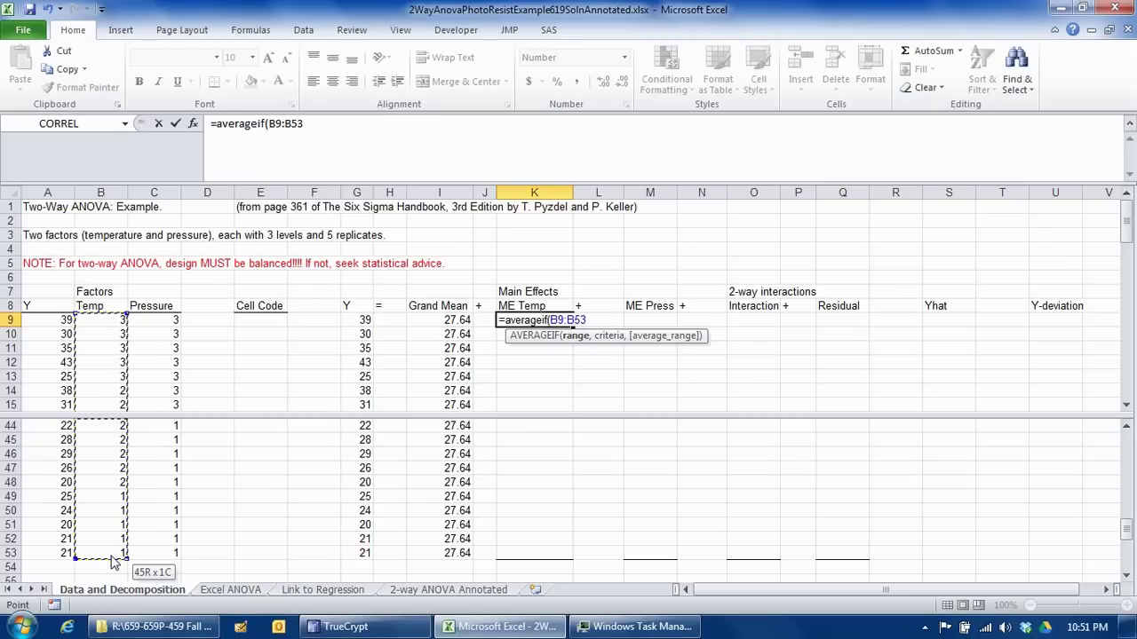
key(F4)
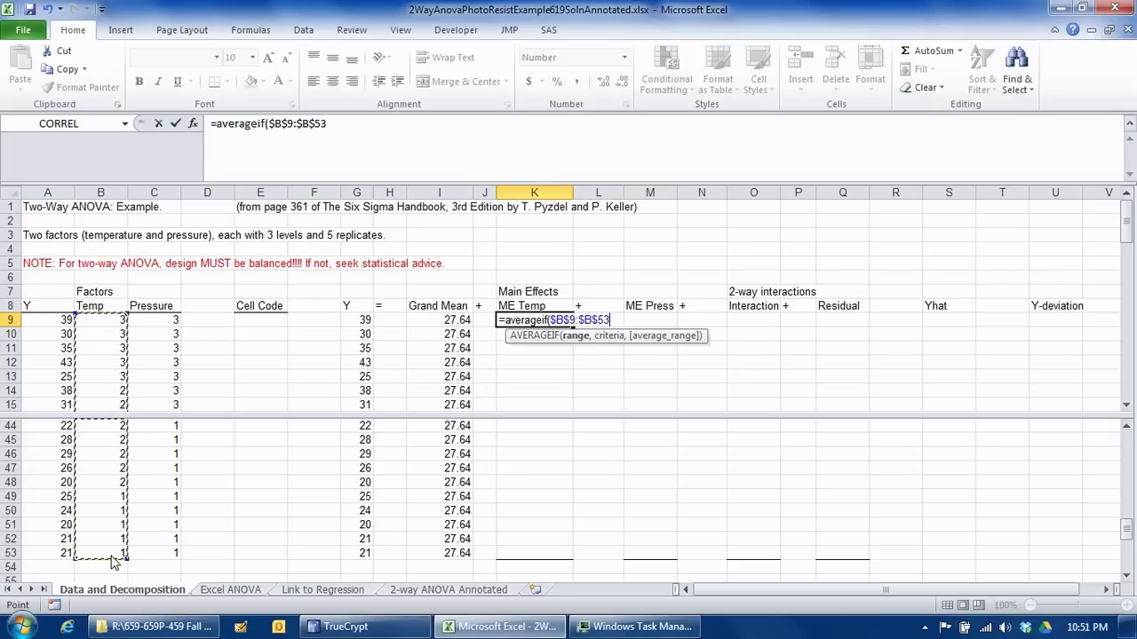
text(,)
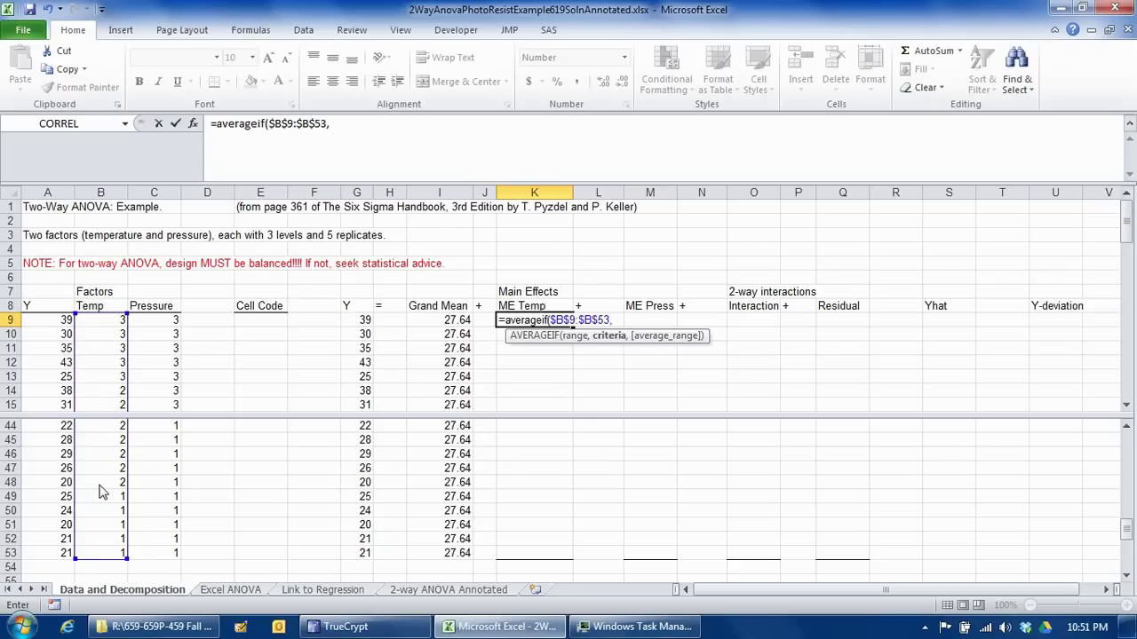
click(104, 324)
text(,)
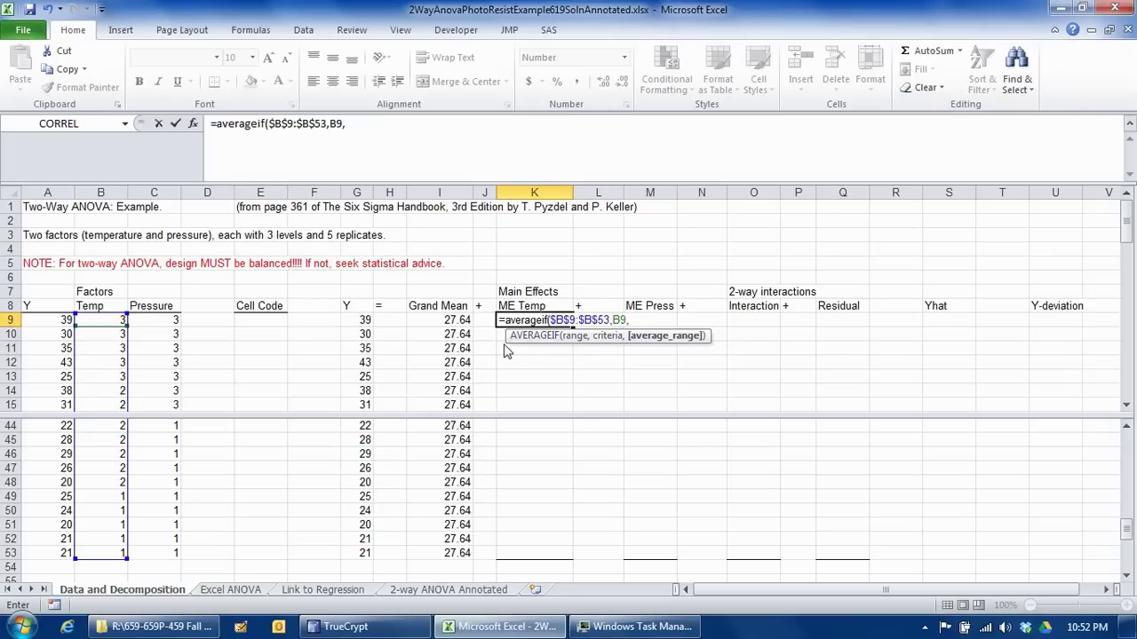
click(362, 324)
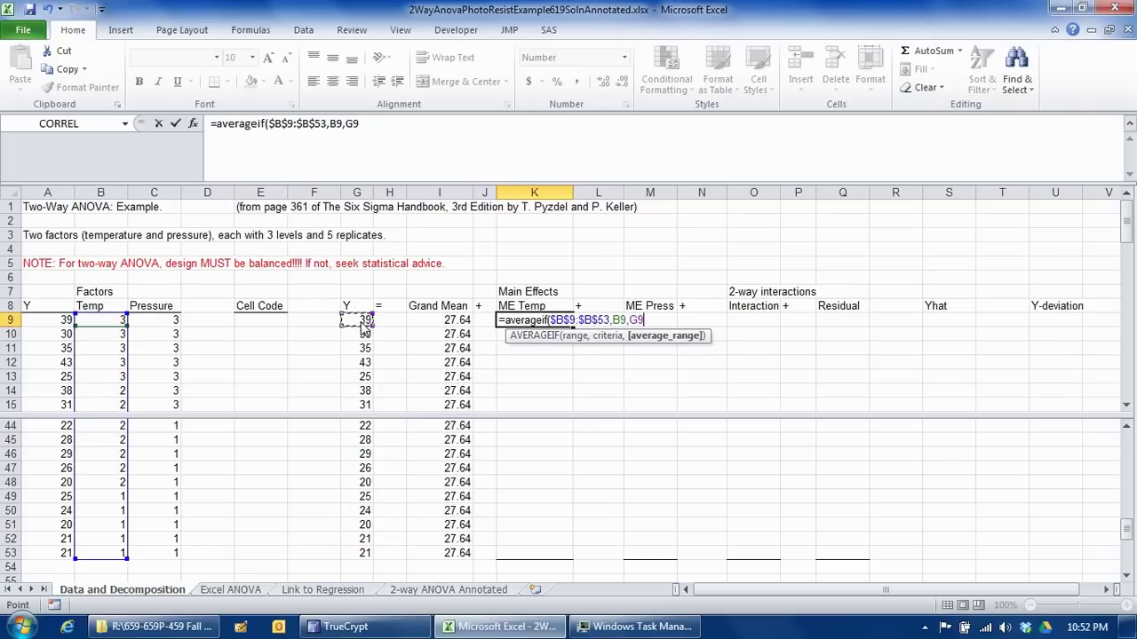
shift+click(360, 556)
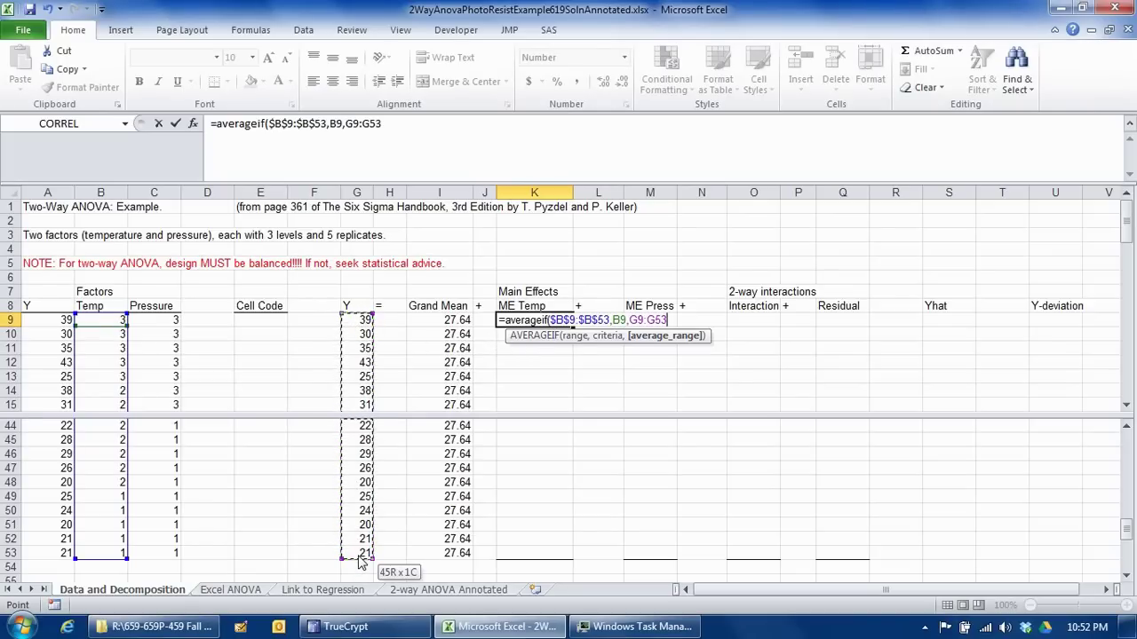
key(F4)
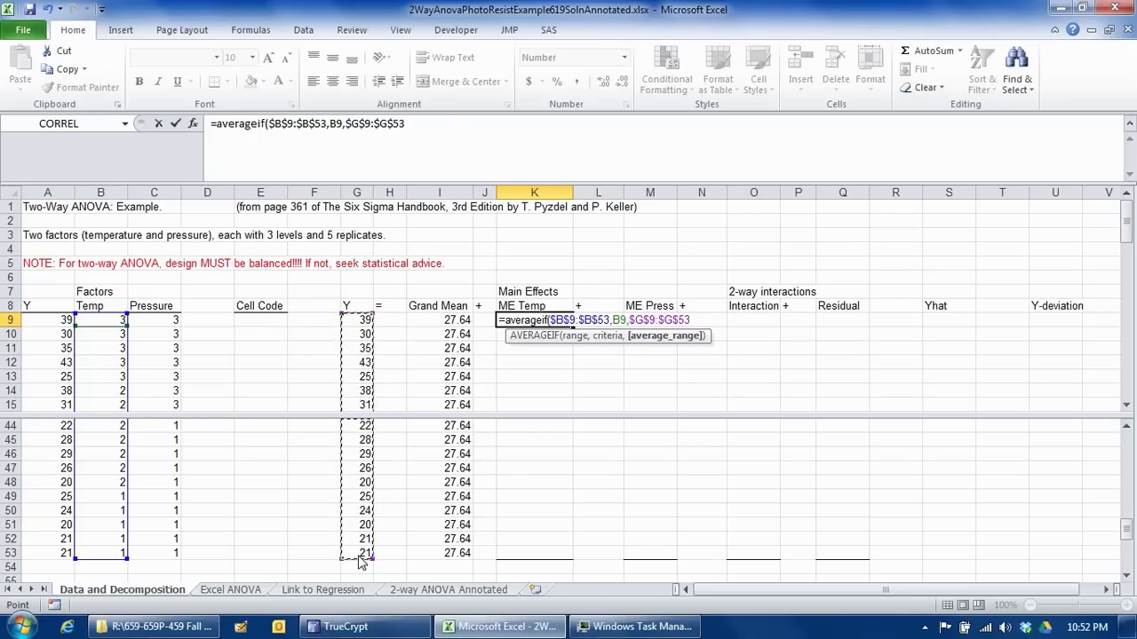
text()-)
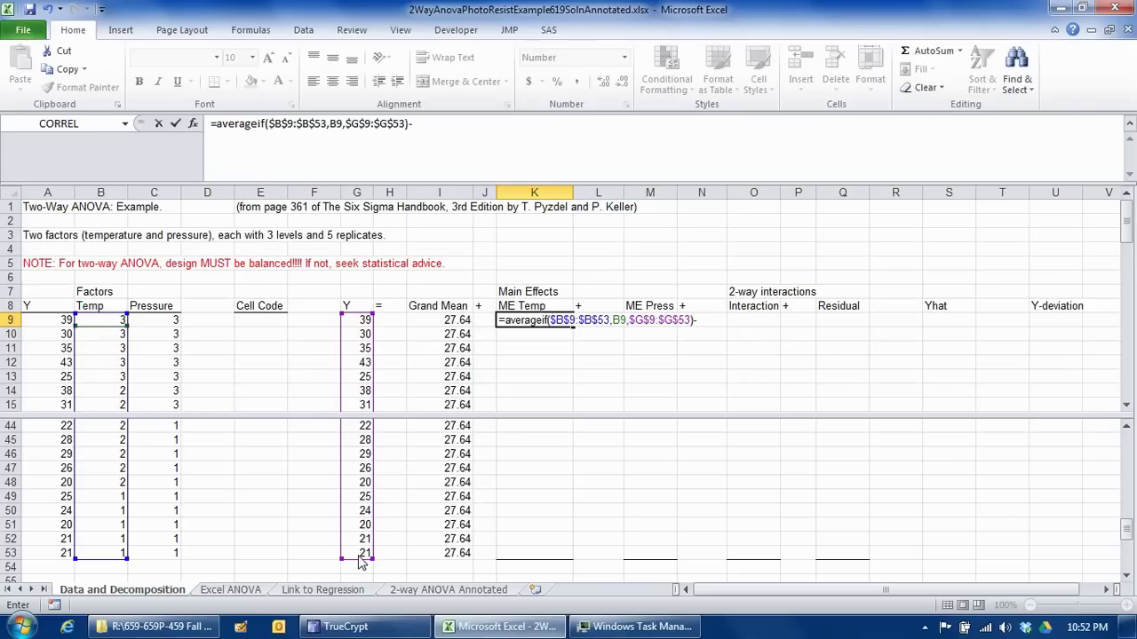
click(447, 323)
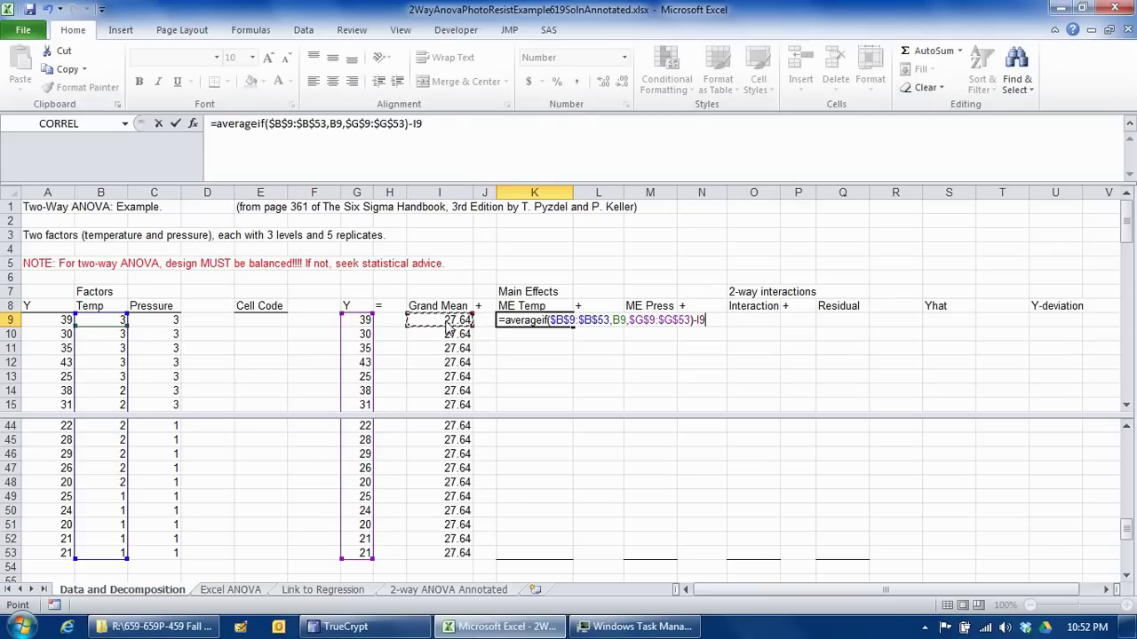
key(Return)
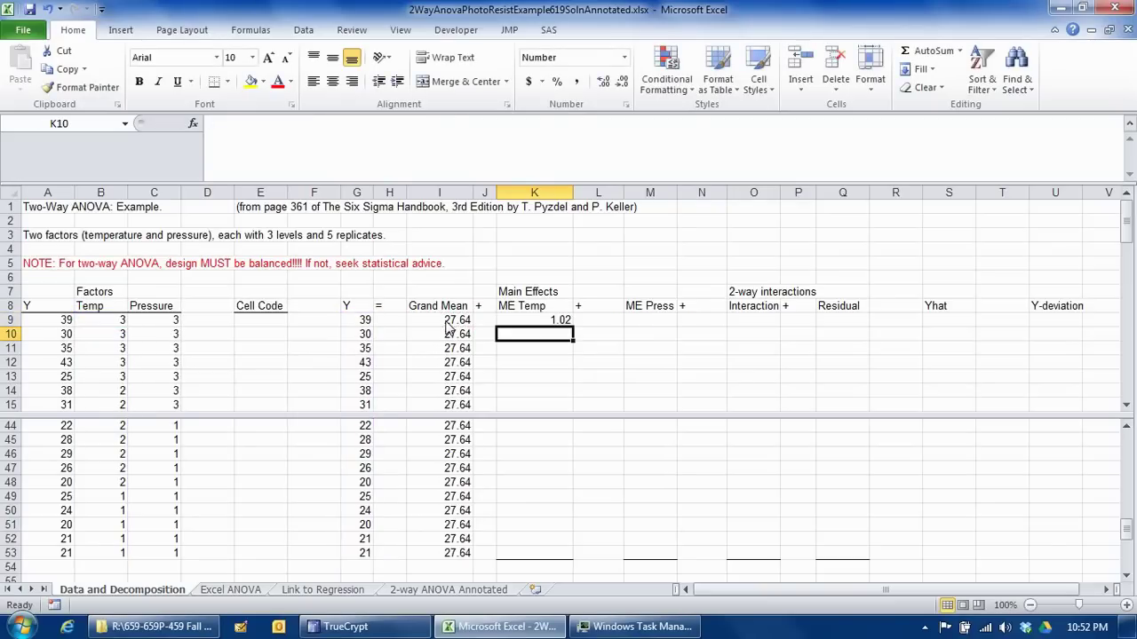
Step: Copy the ME Temp formula from K9 down to cells K10:K53
click(531, 324)
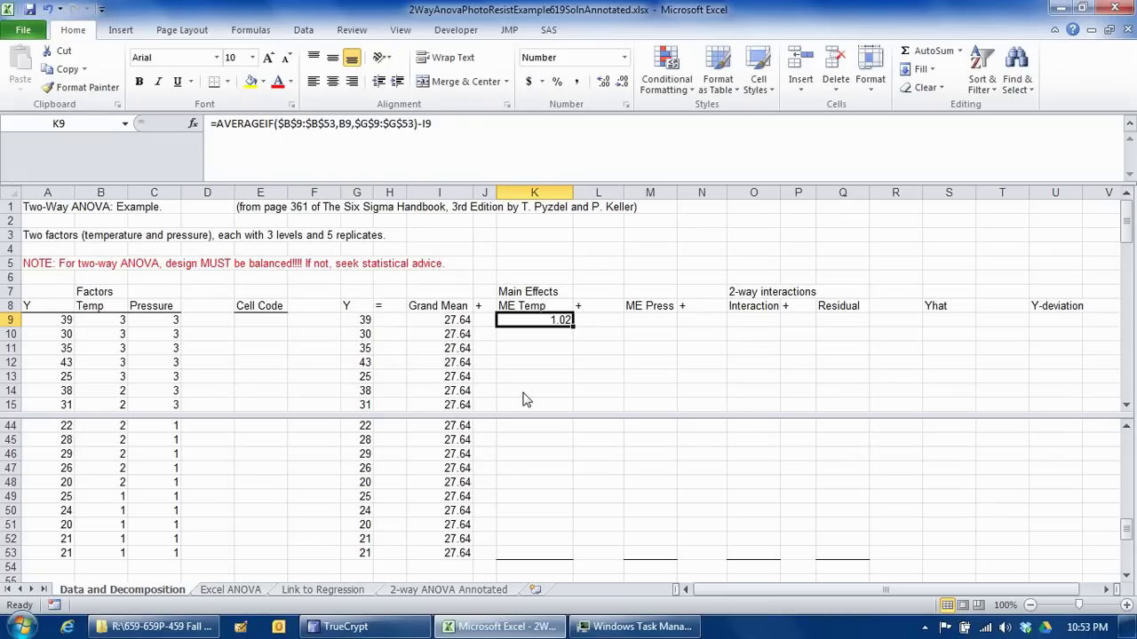
key(ctrl+c)
click(548, 337)
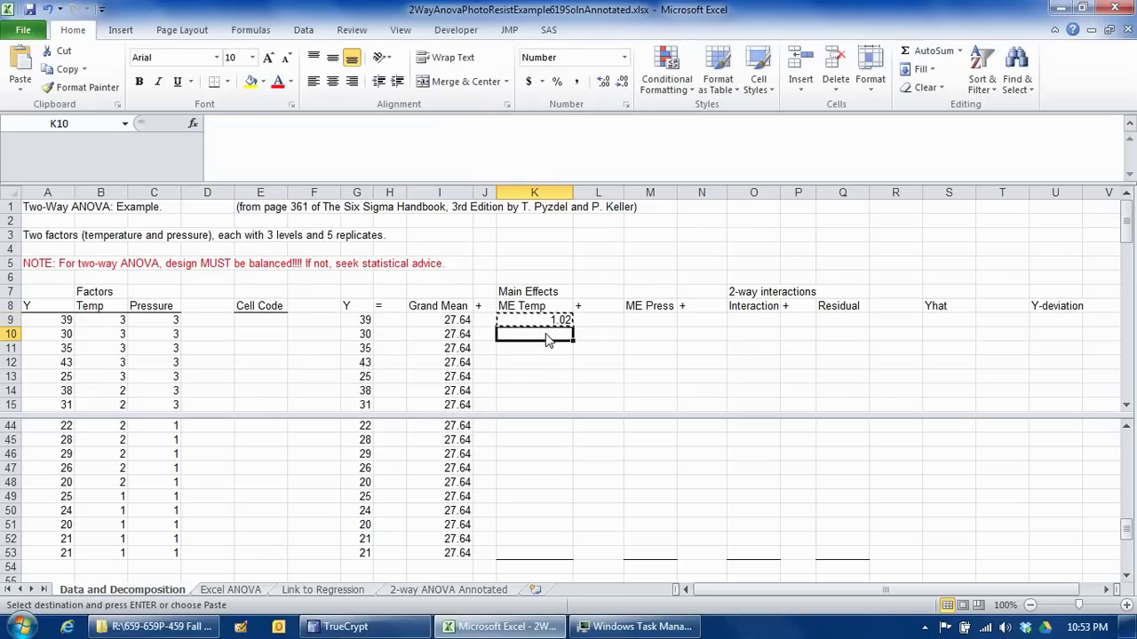
shift+click(526, 557)
key(ctrl+v)
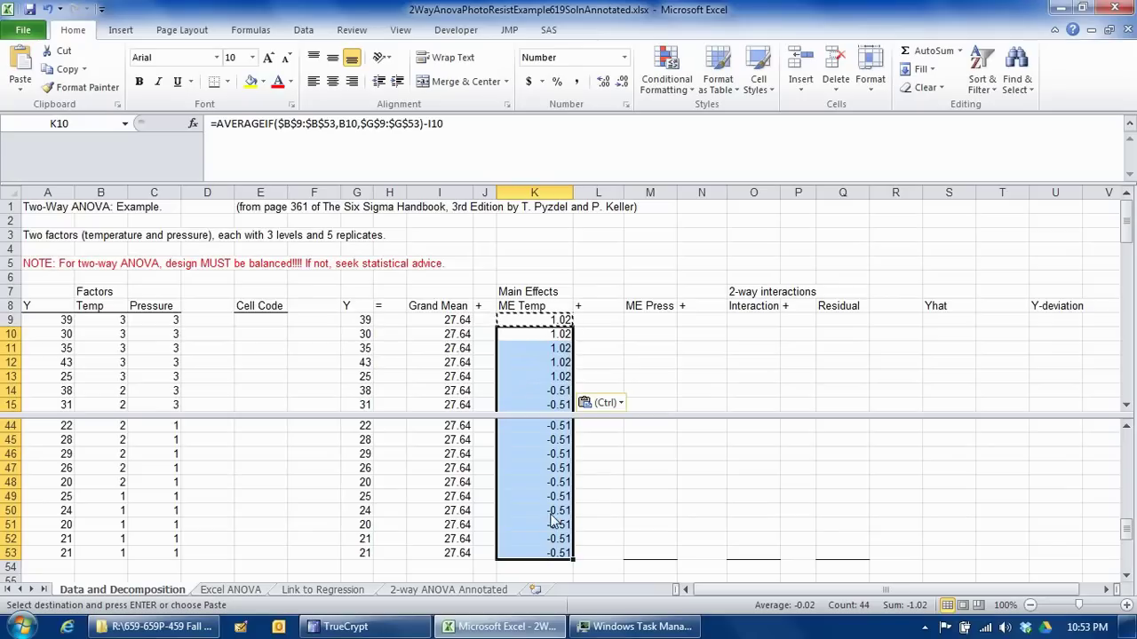
Step: Enter =AVERAGEIF($C$9:$C$53,C9,$G$9:$G$53)-I9 in cell M9 to compute the pressure main effect
click(653, 326)
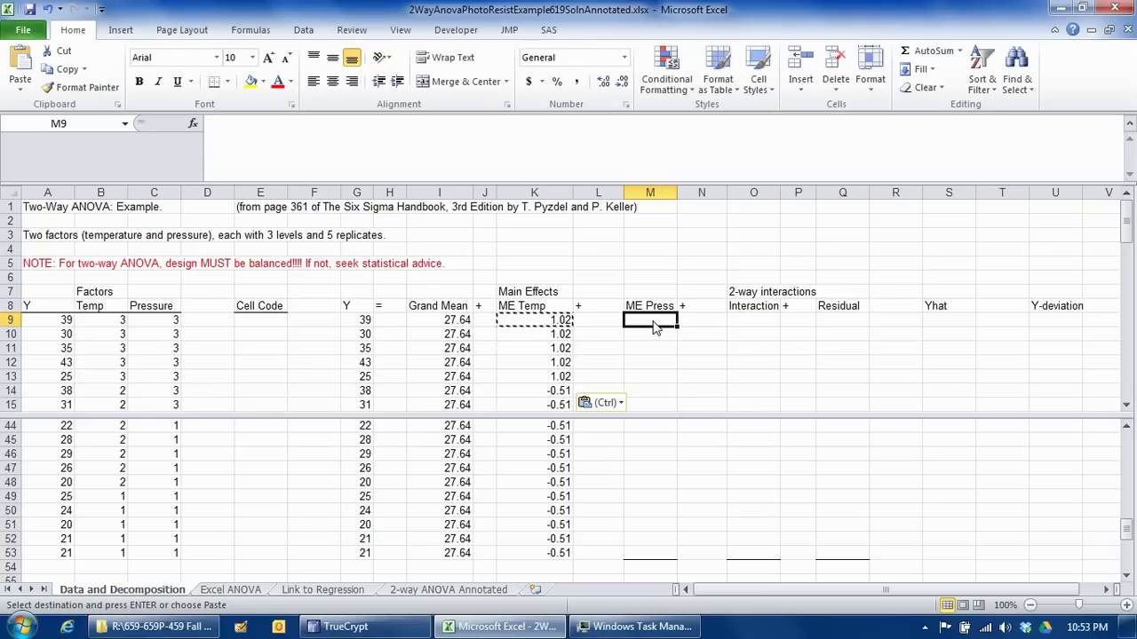
text(=)
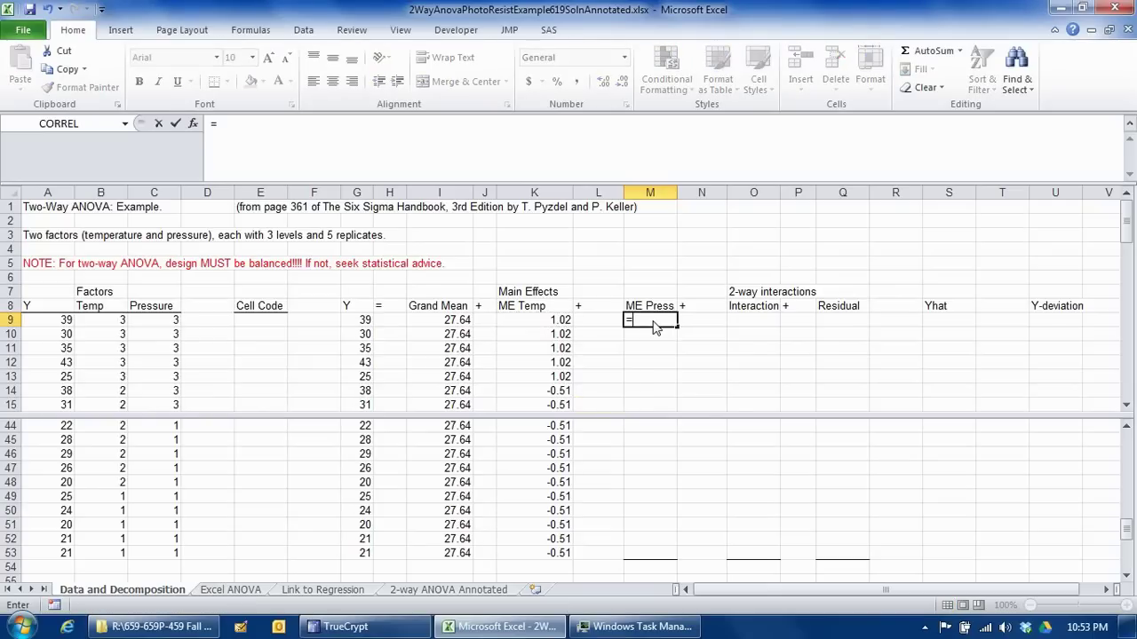
text(avera)
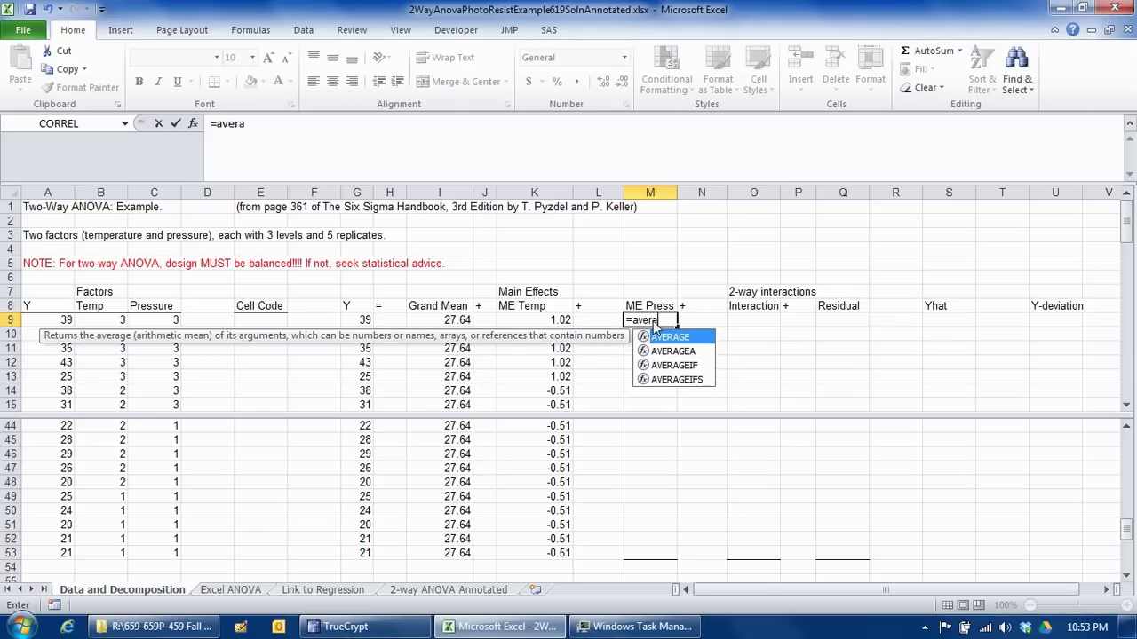
text(geig)
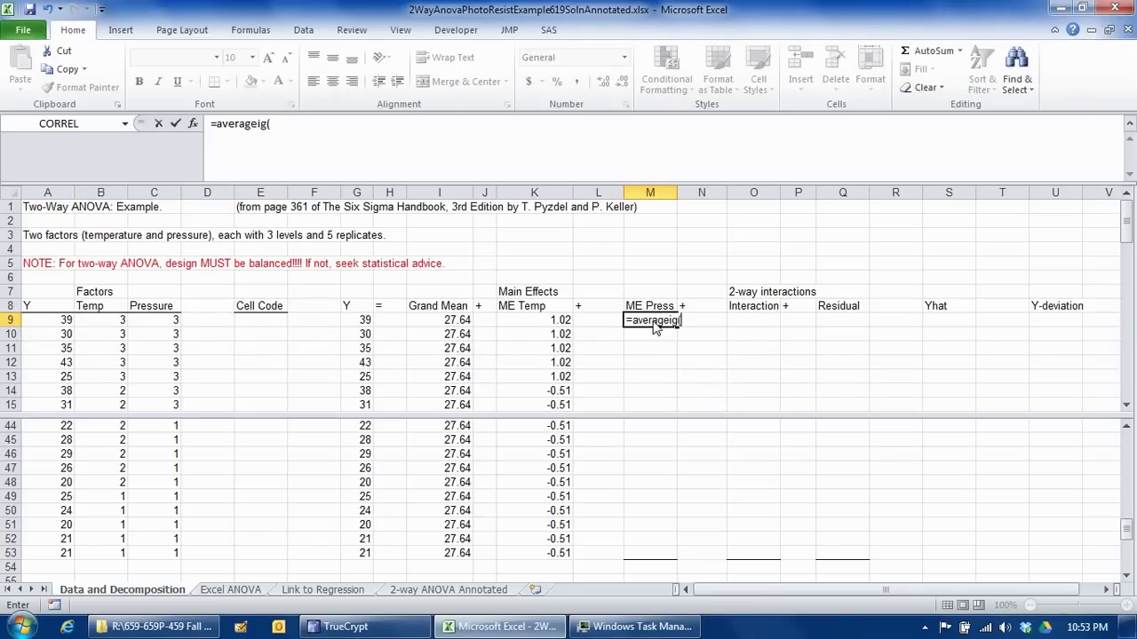
key(BackSpace)
text(f()
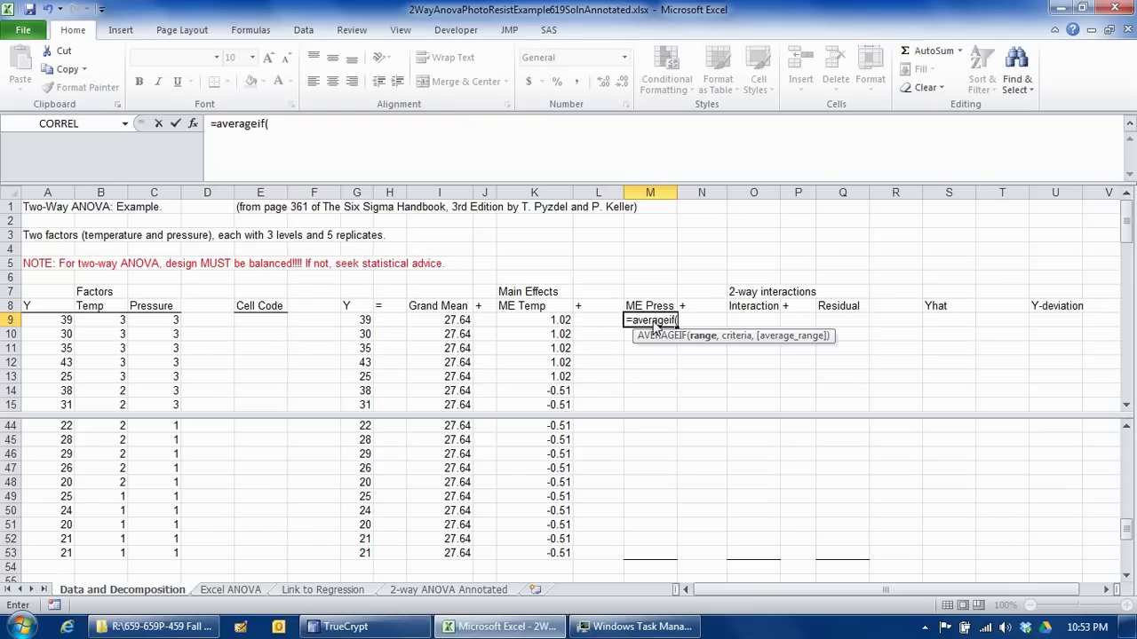
click(176, 324)
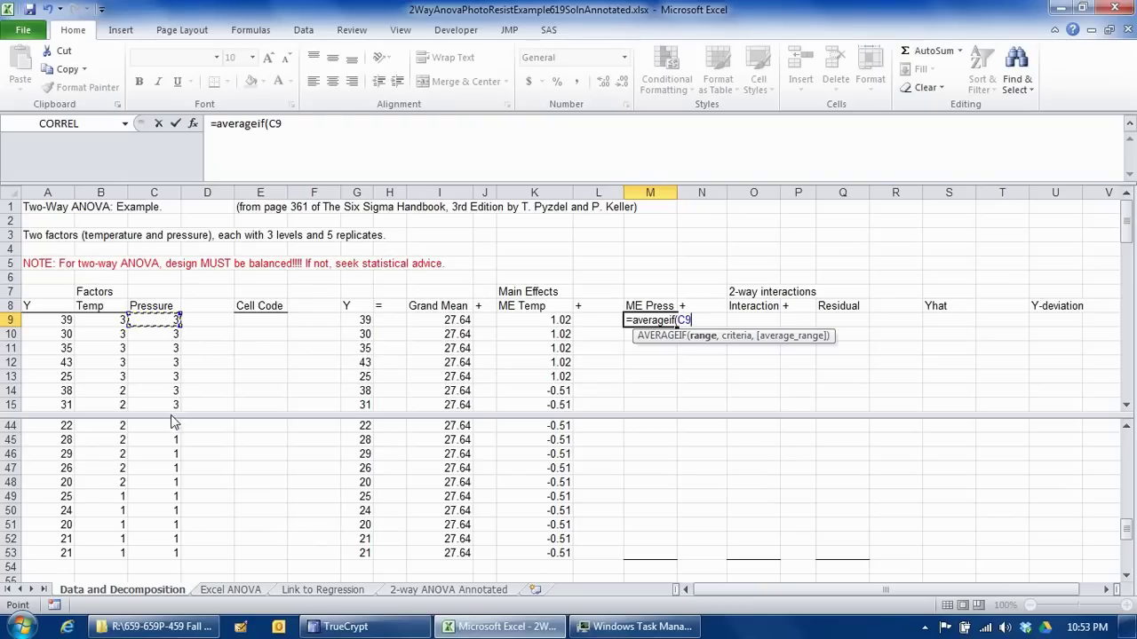
shift+click(162, 560)
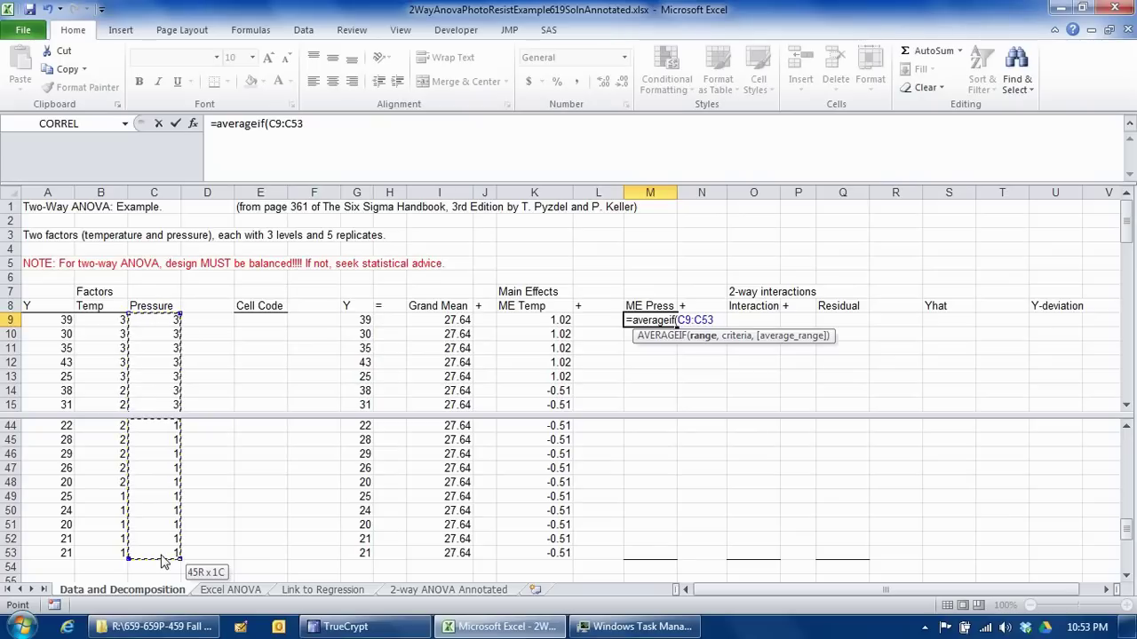
key(F4)
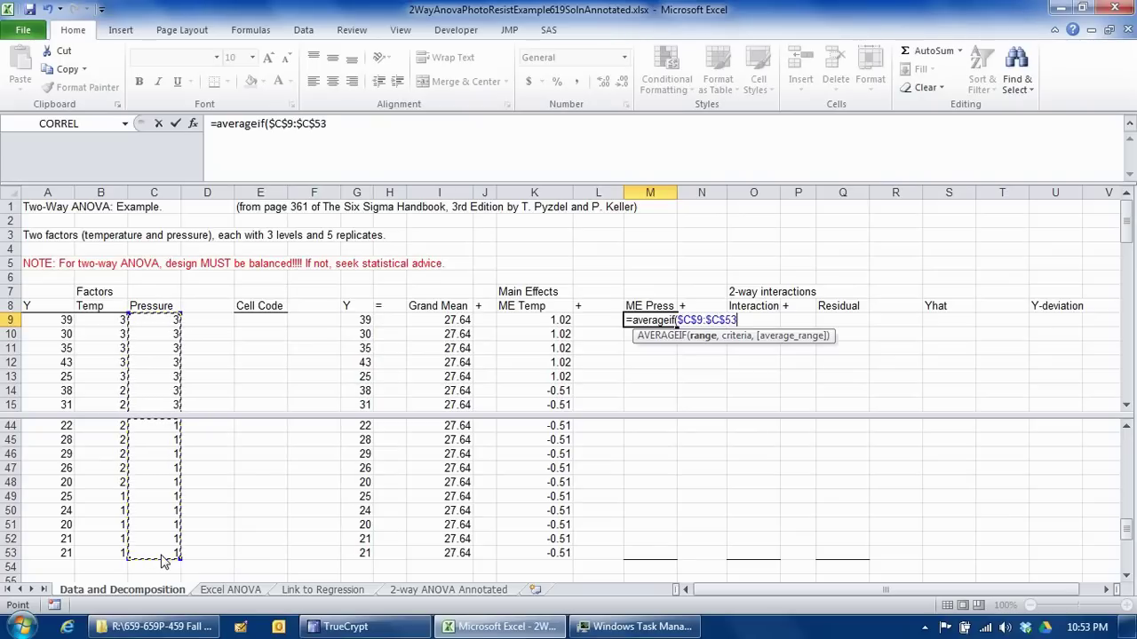
text(,)
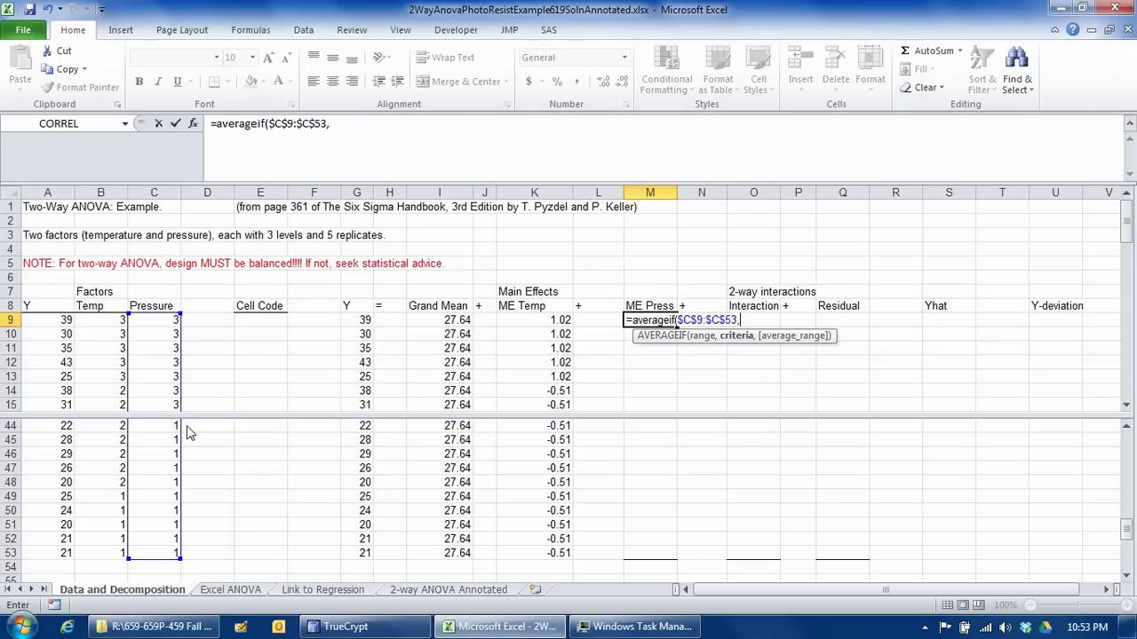
click(176, 326)
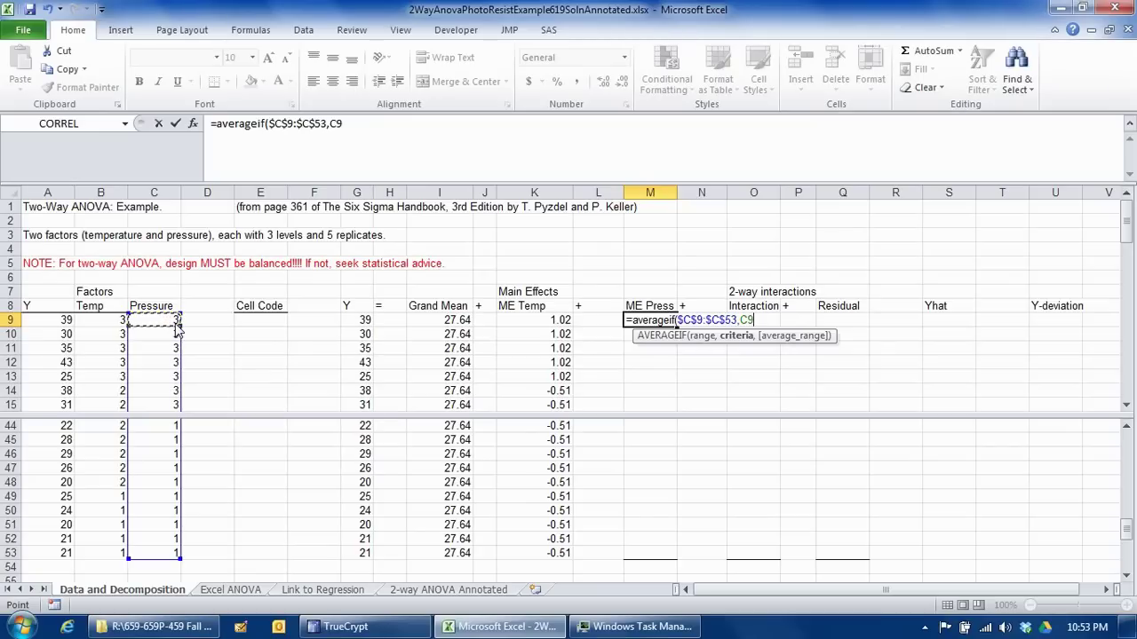
text(,)
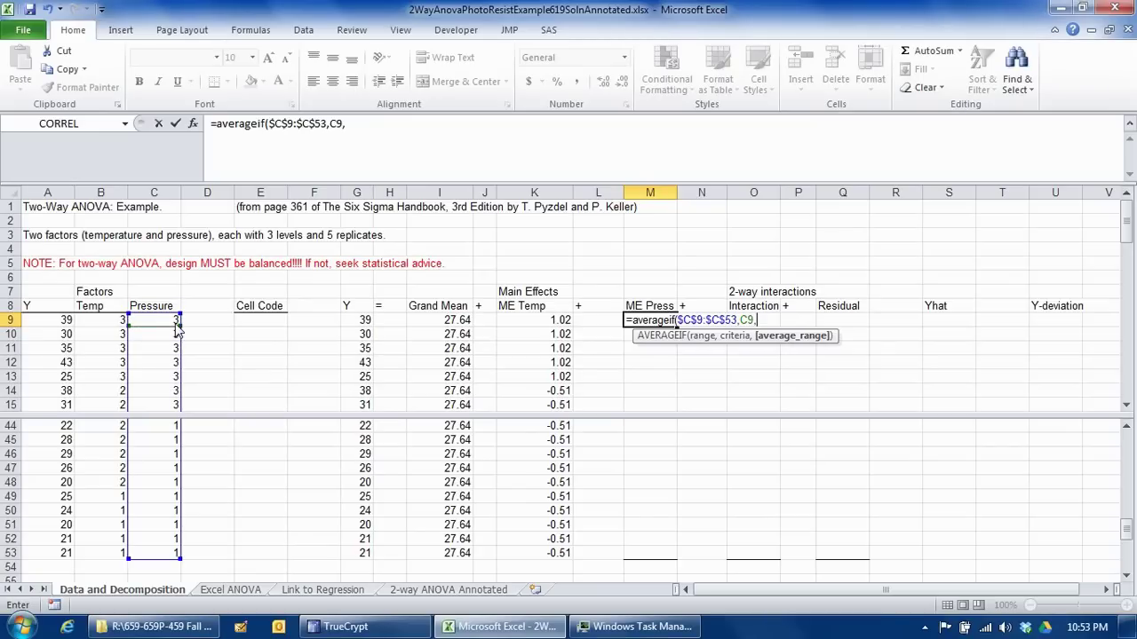
click(361, 324)
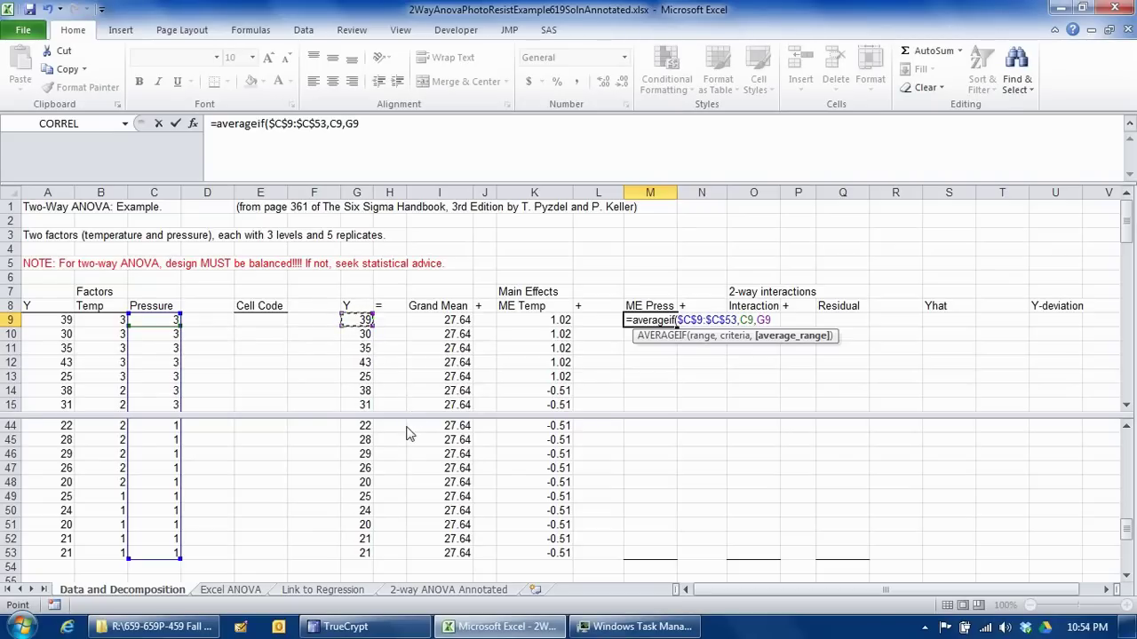
shift+click(364, 554)
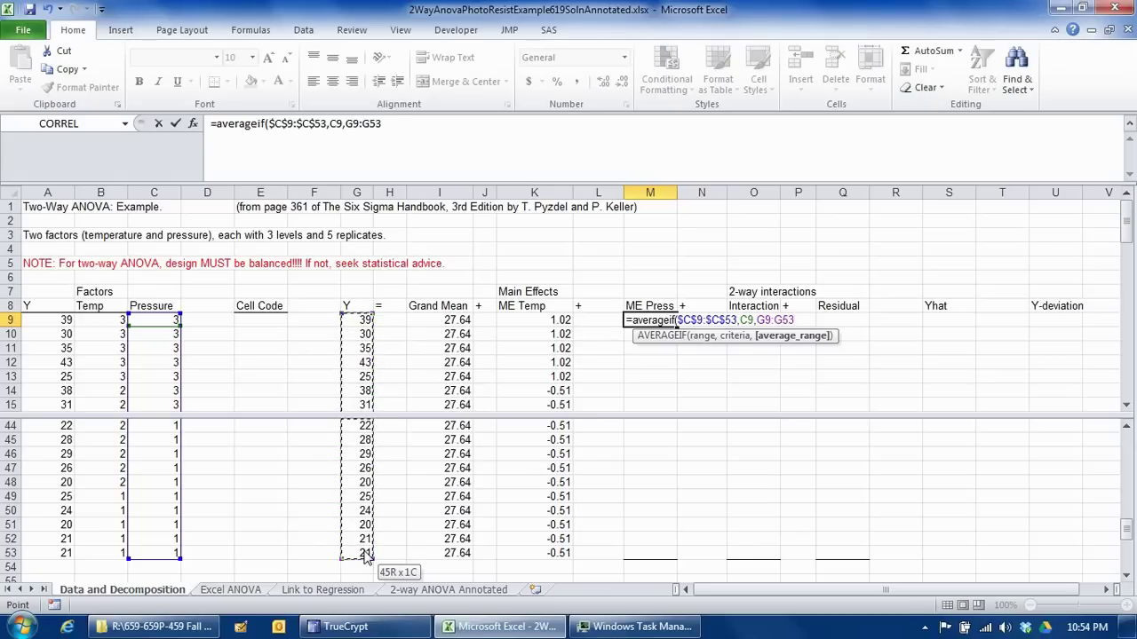
key(F4)
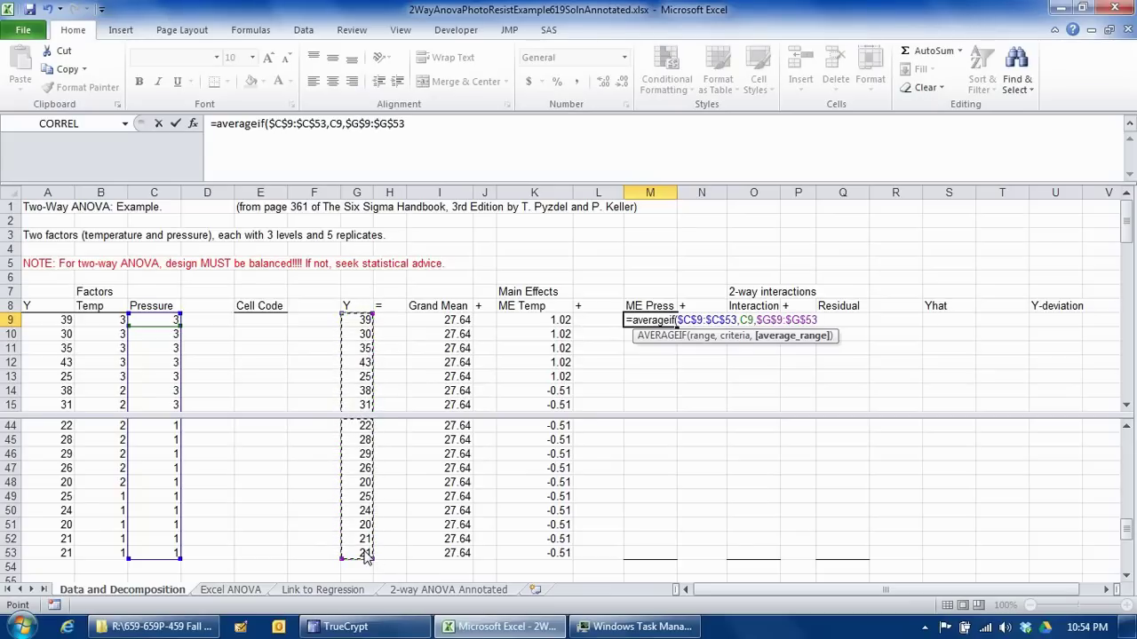
text()-)
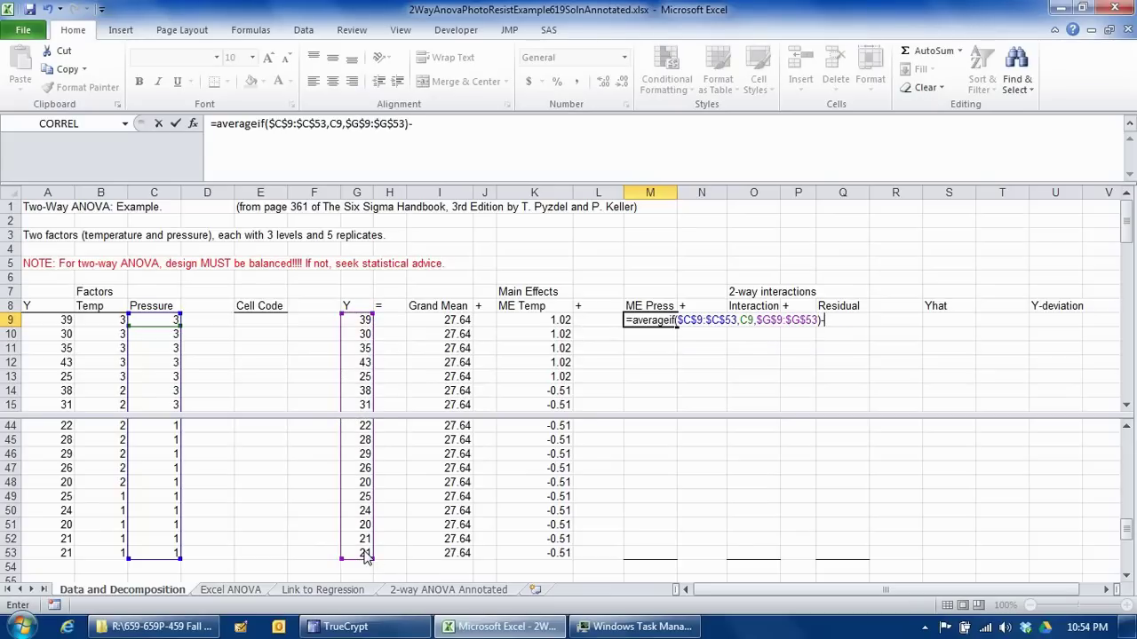
click(436, 322)
key(Return)
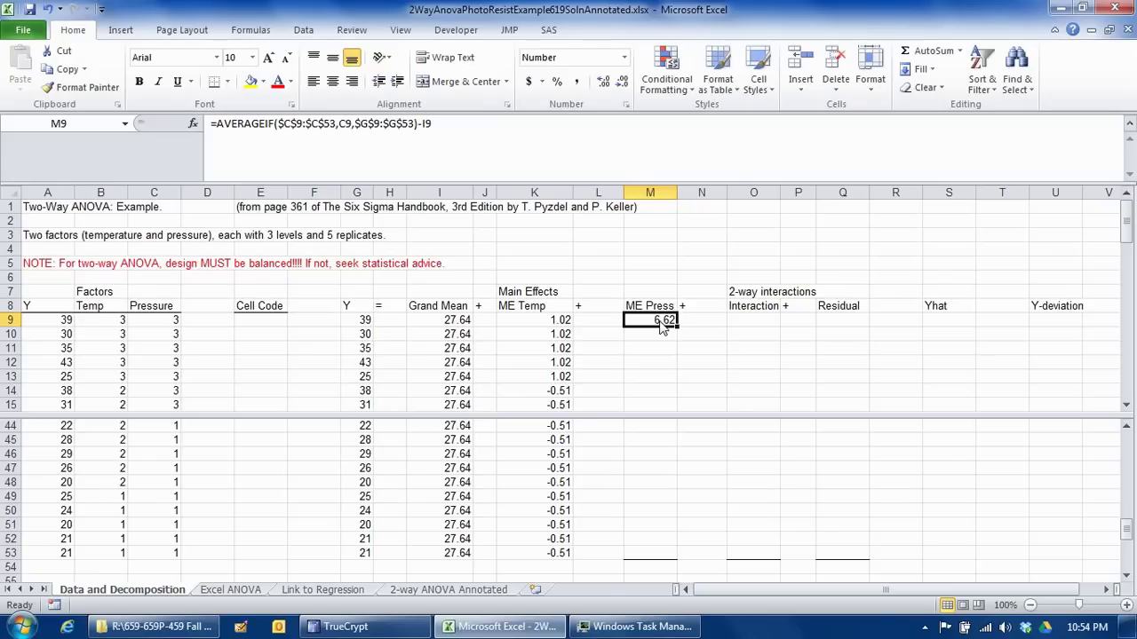
Step: Copy the ME Press formula from M9 down to cells M10:M53
key(ctrl+c)
drag(661, 339, 643, 562)
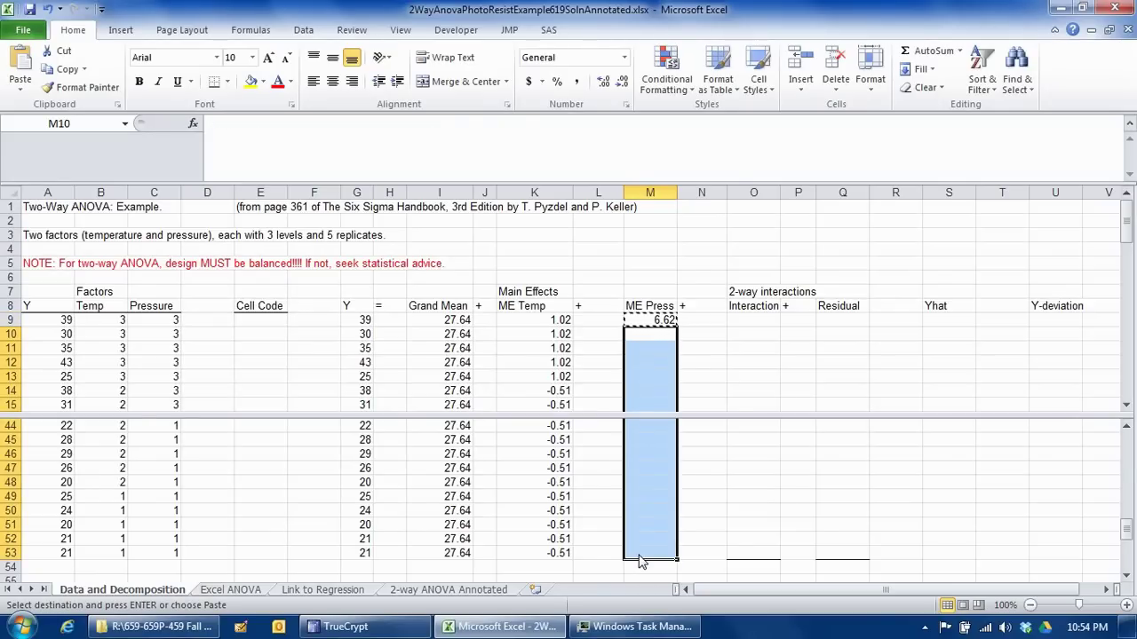
key(ctrl+v)
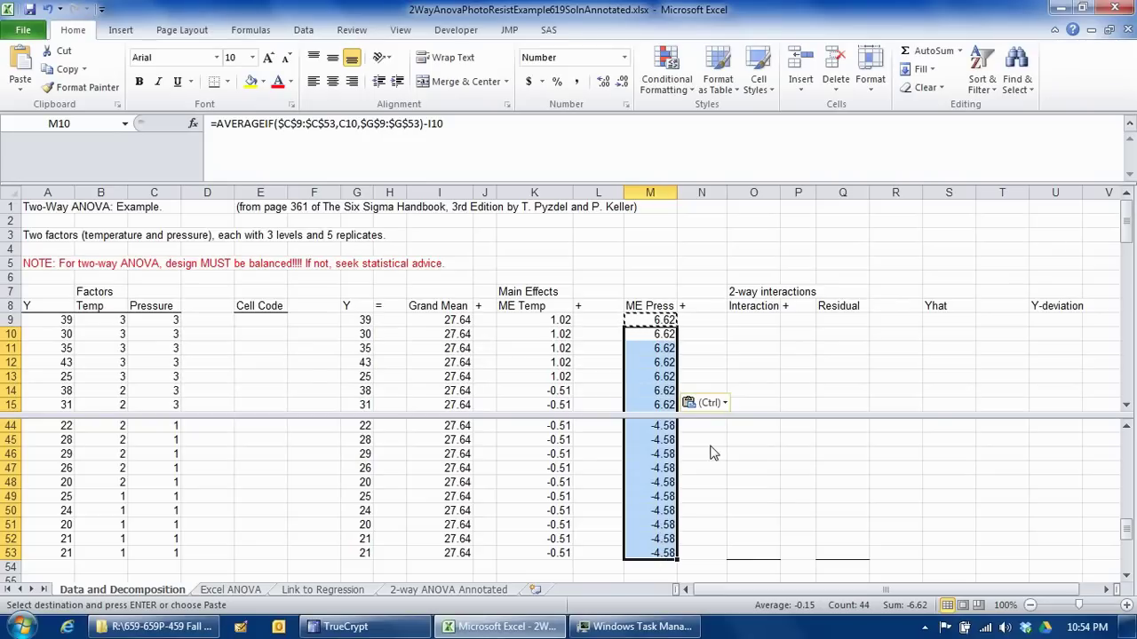
Step: Enter =CONCATENATE(B9,C9) in cell E9 to build the cell code from the temperature and pressure levels
click(751, 325)
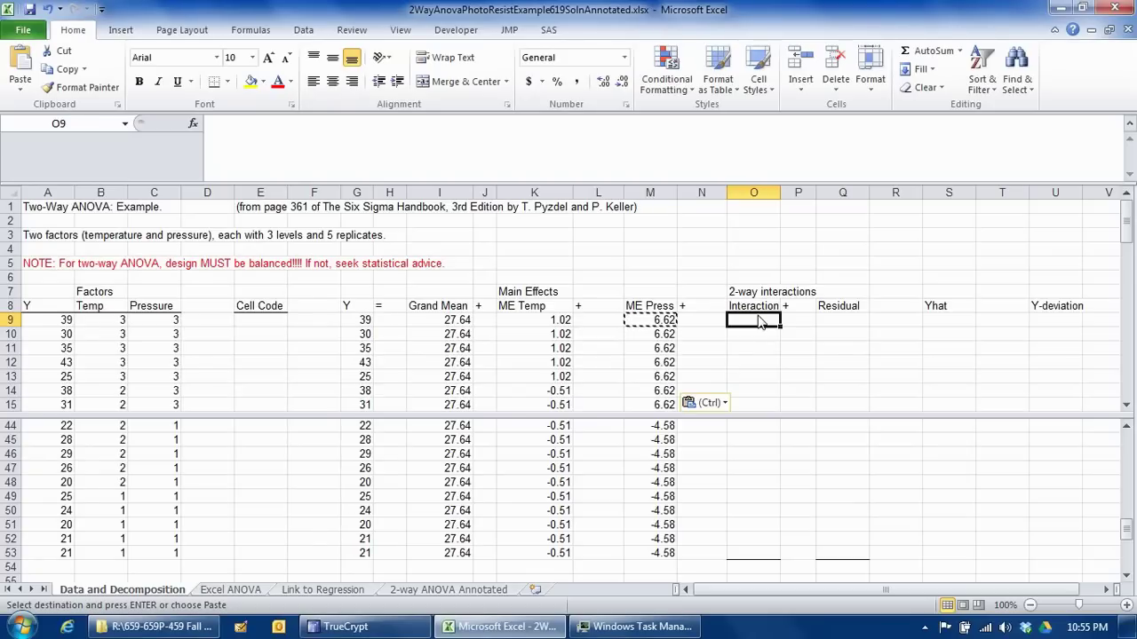
click(257, 321)
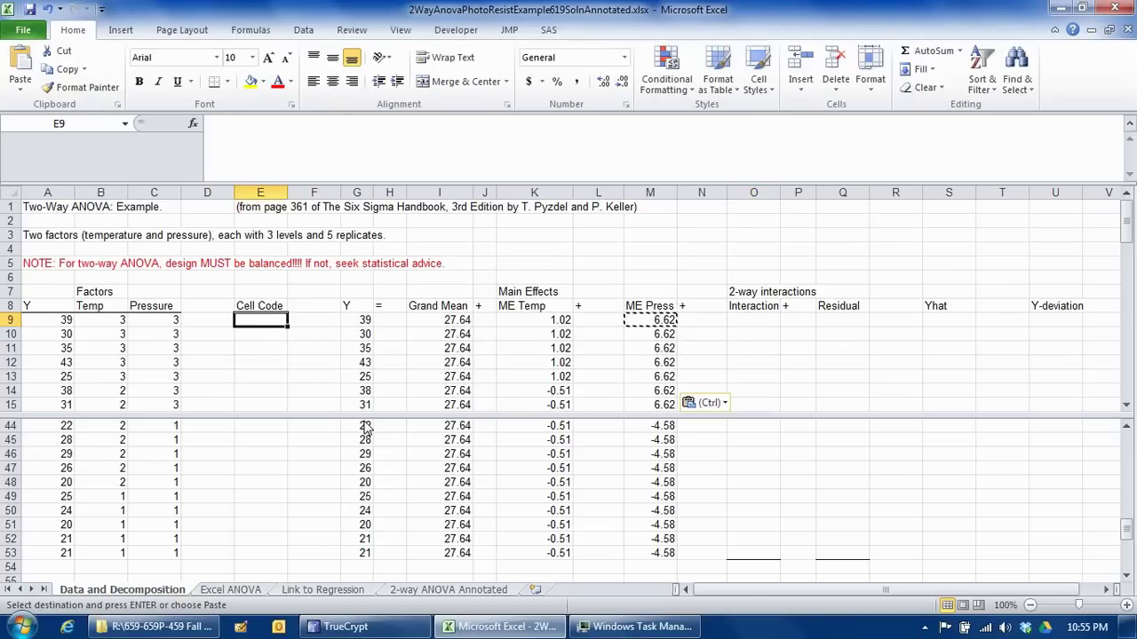
text(=)
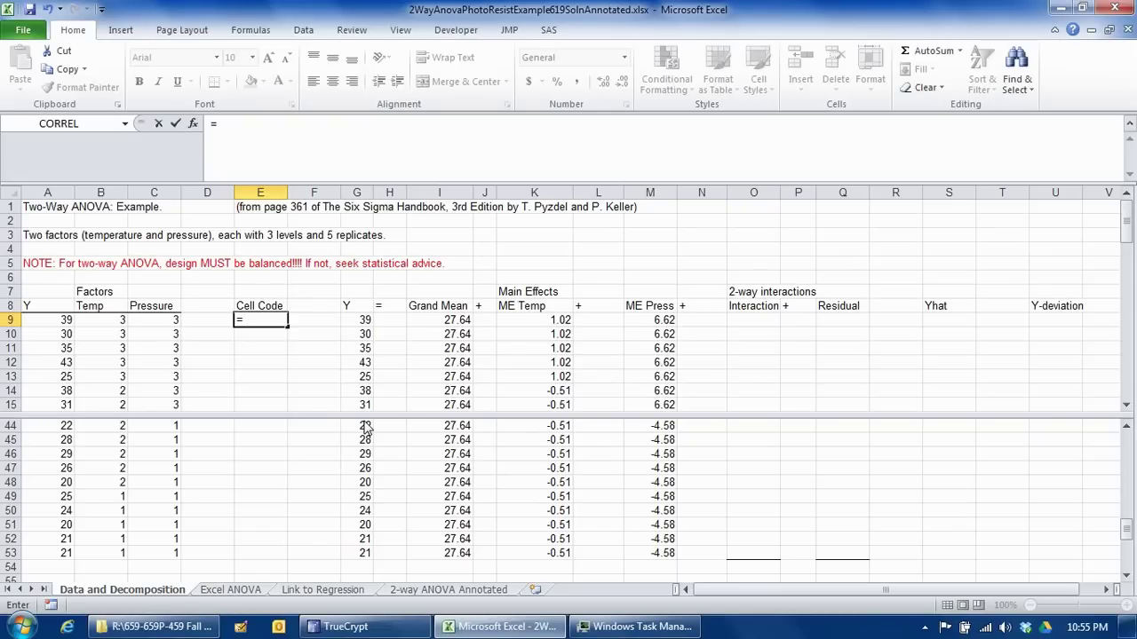
text(c)
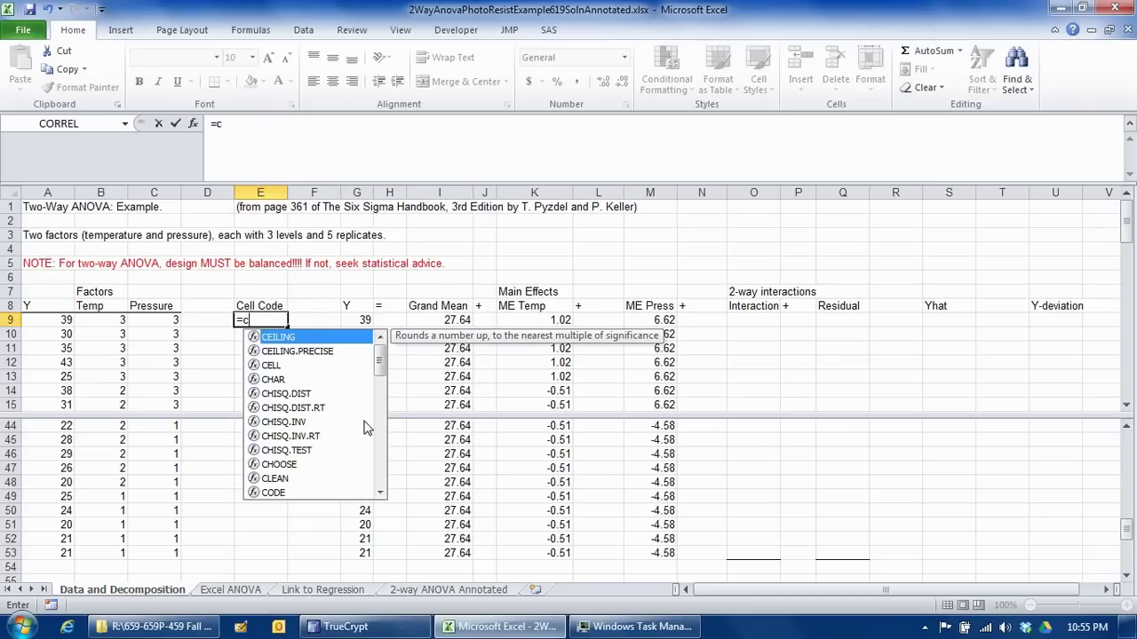
text(oncatenate)
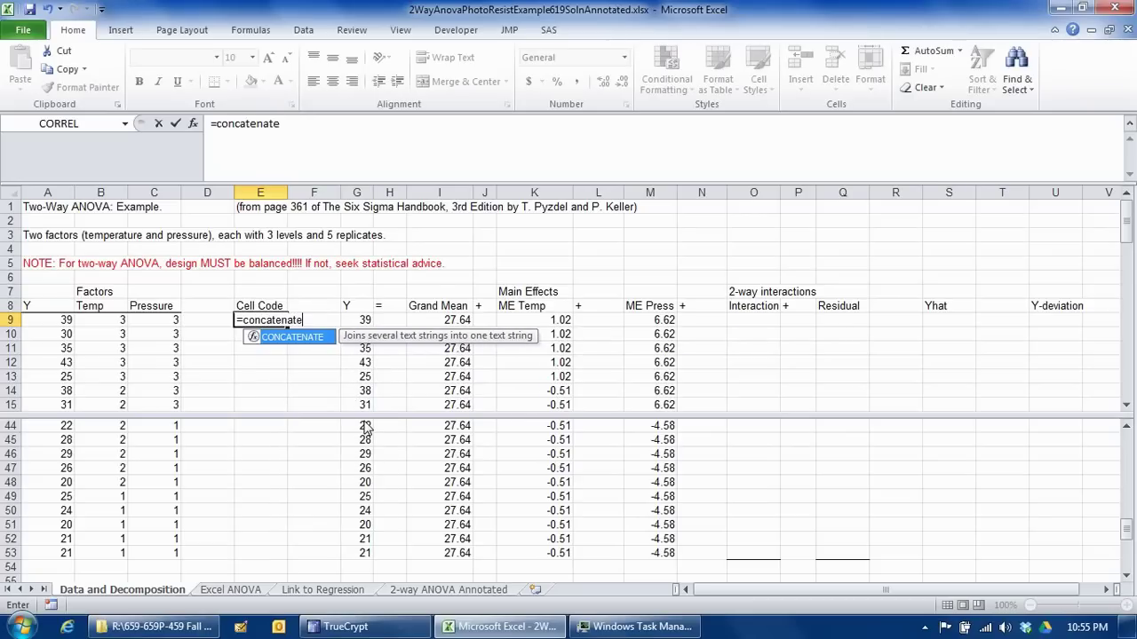
text(()
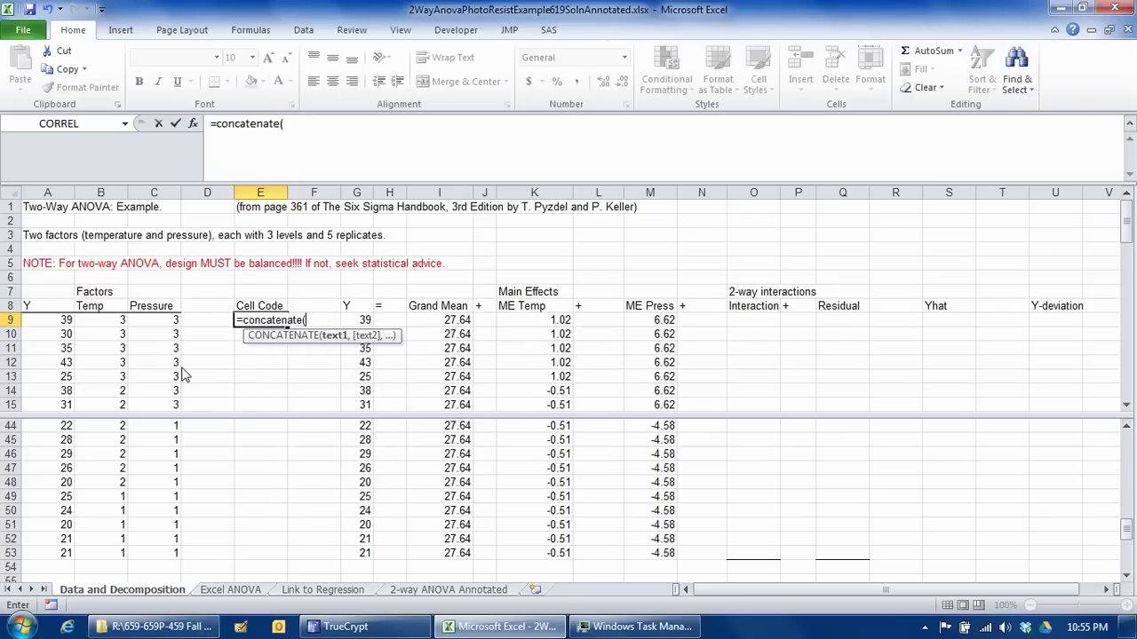
click(115, 325)
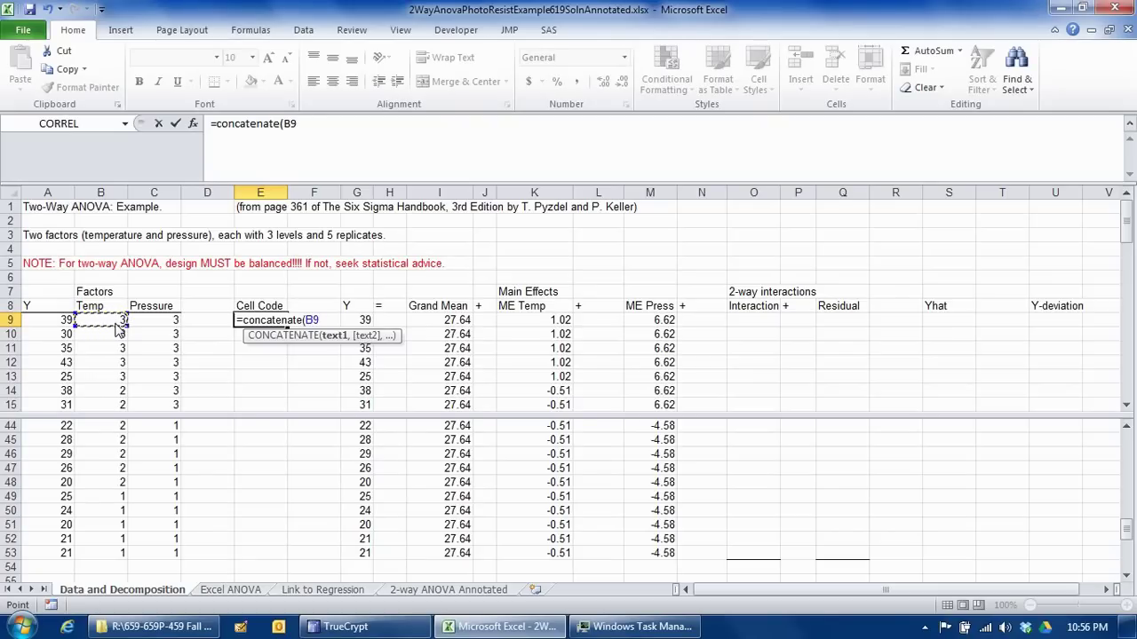
text(,)
click(153, 325)
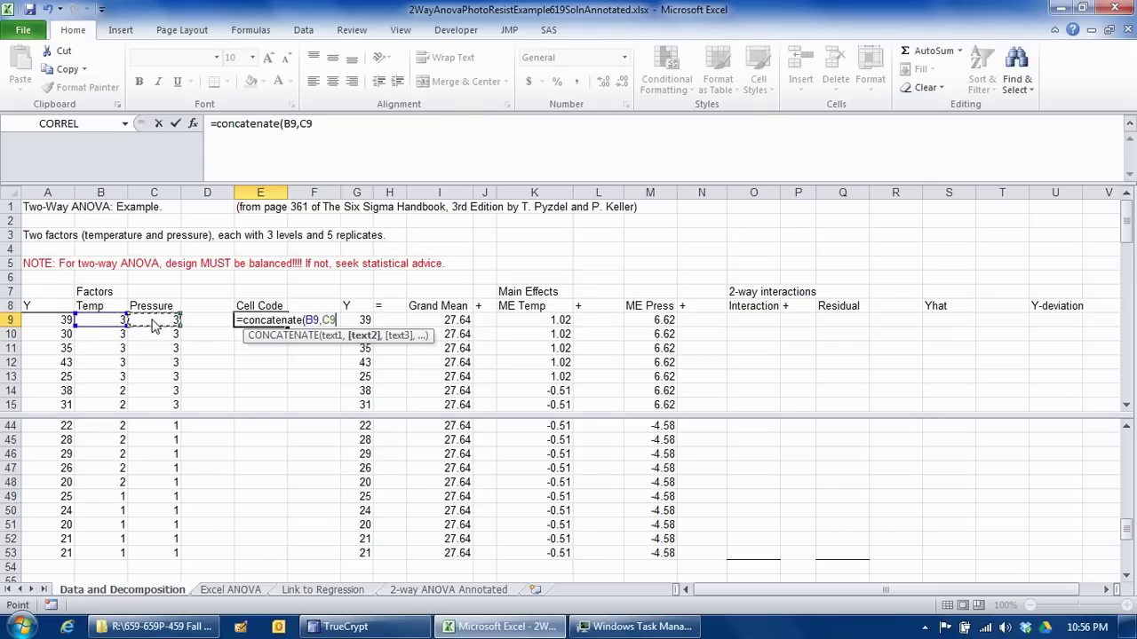
text())
key(Return)
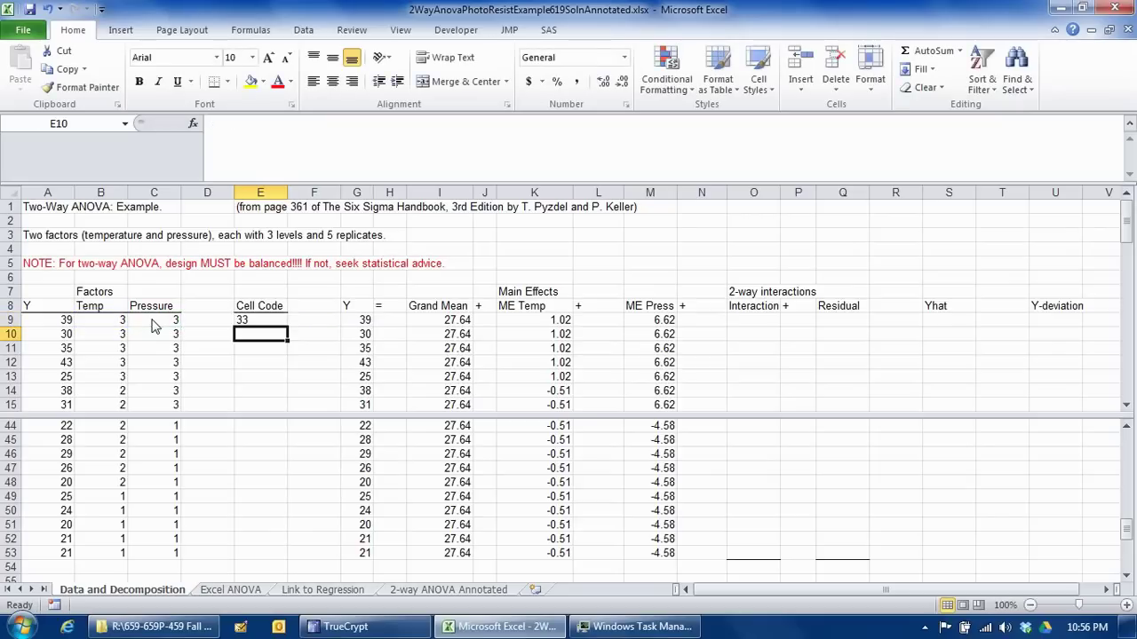
Step: Copy the Cell Code formula from E9 down to cells E10:E53
click(270, 325)
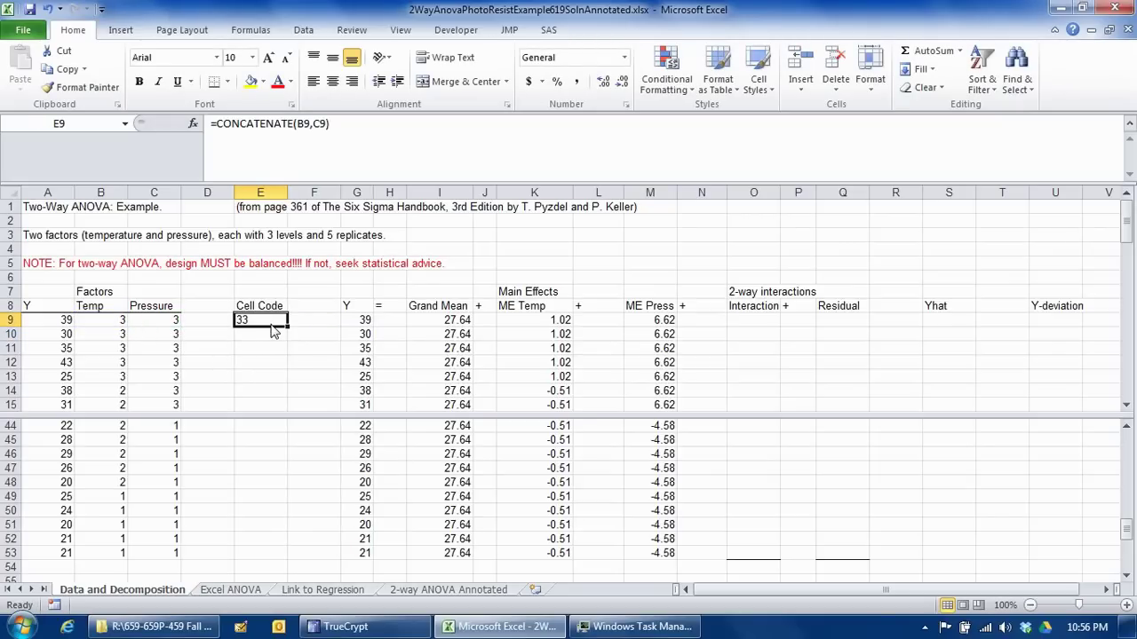
key(ctrl+c)
click(272, 341)
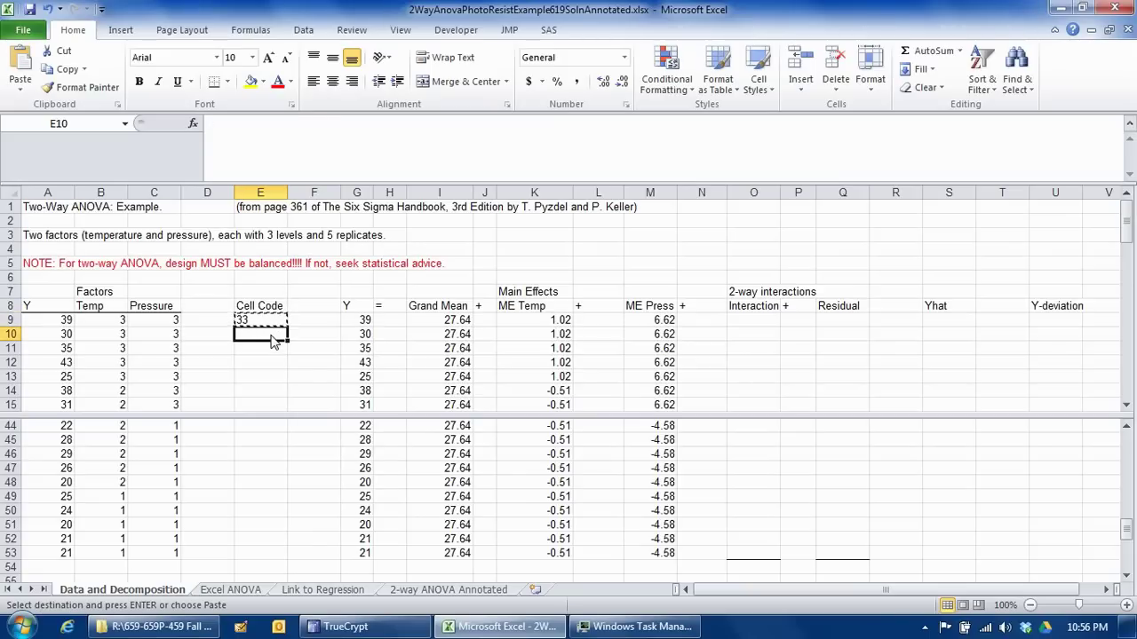
shift+click(269, 555)
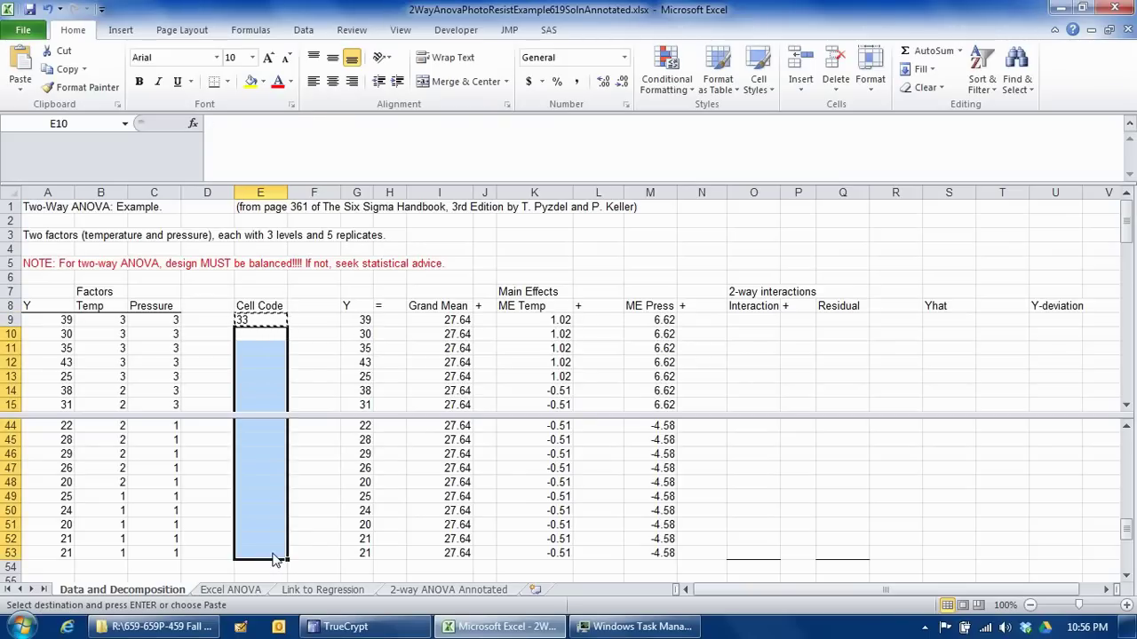
key(ctrl+v)
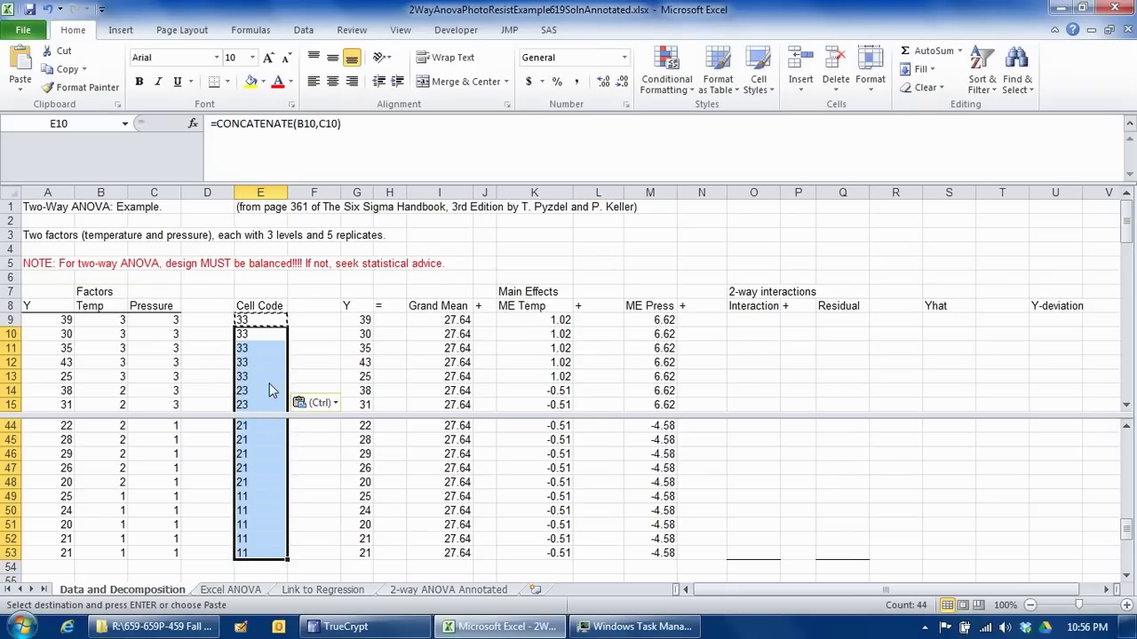
click(264, 324)
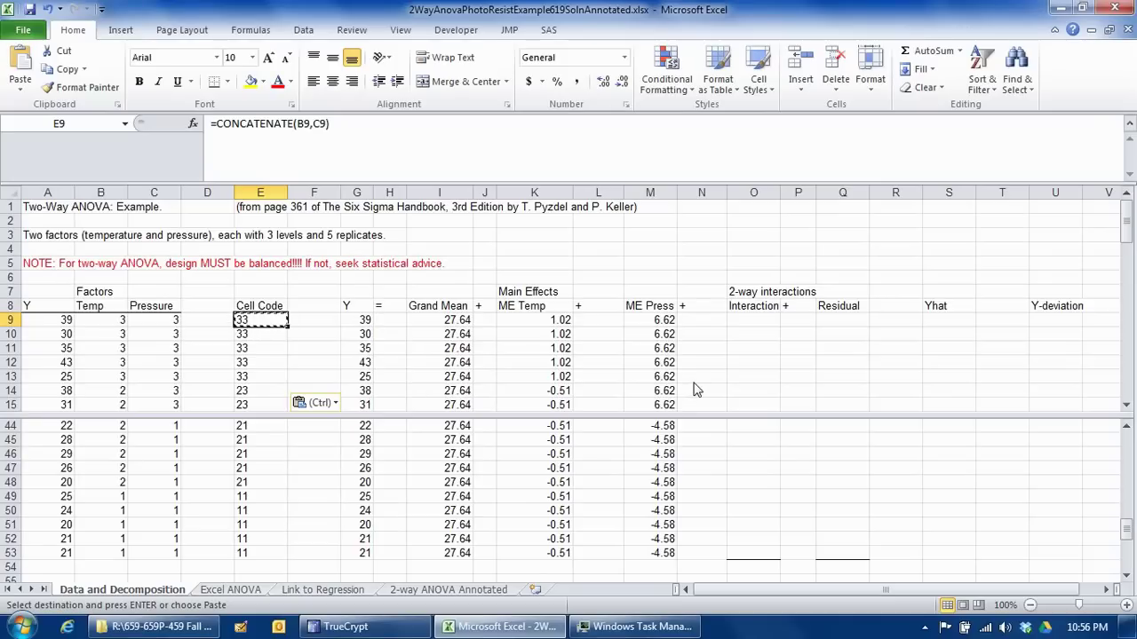
Step: Enter =AVERAGEIF($E$9:$E$53,E9,$G$9:$G$53)-I9-K9-M9 in cell O9 to compute the two-way interaction
click(751, 325)
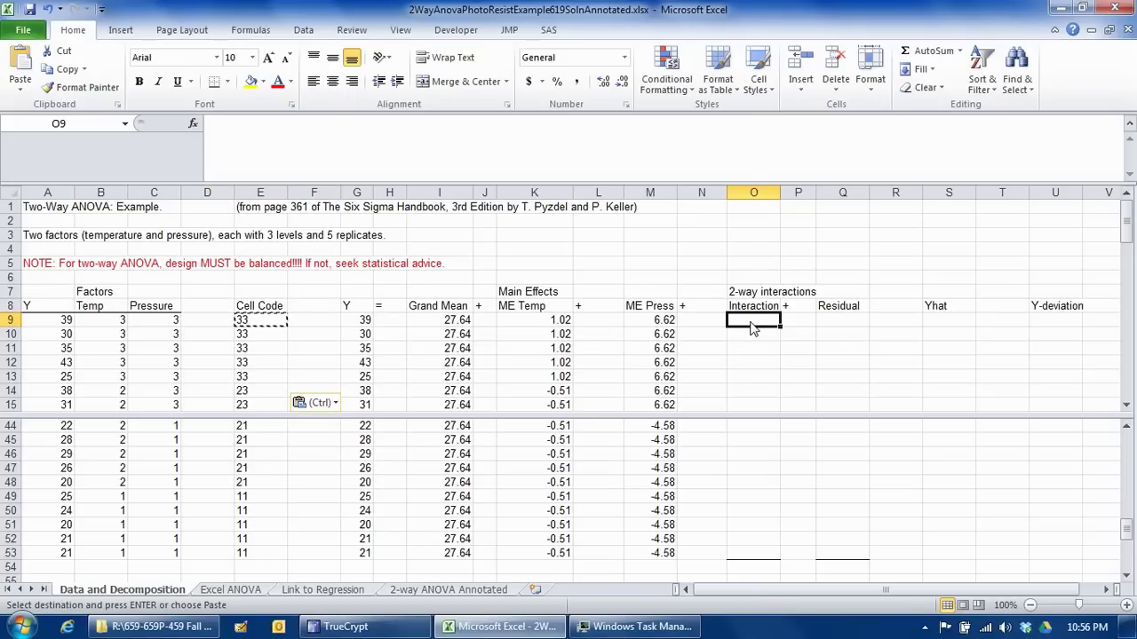
text(=)
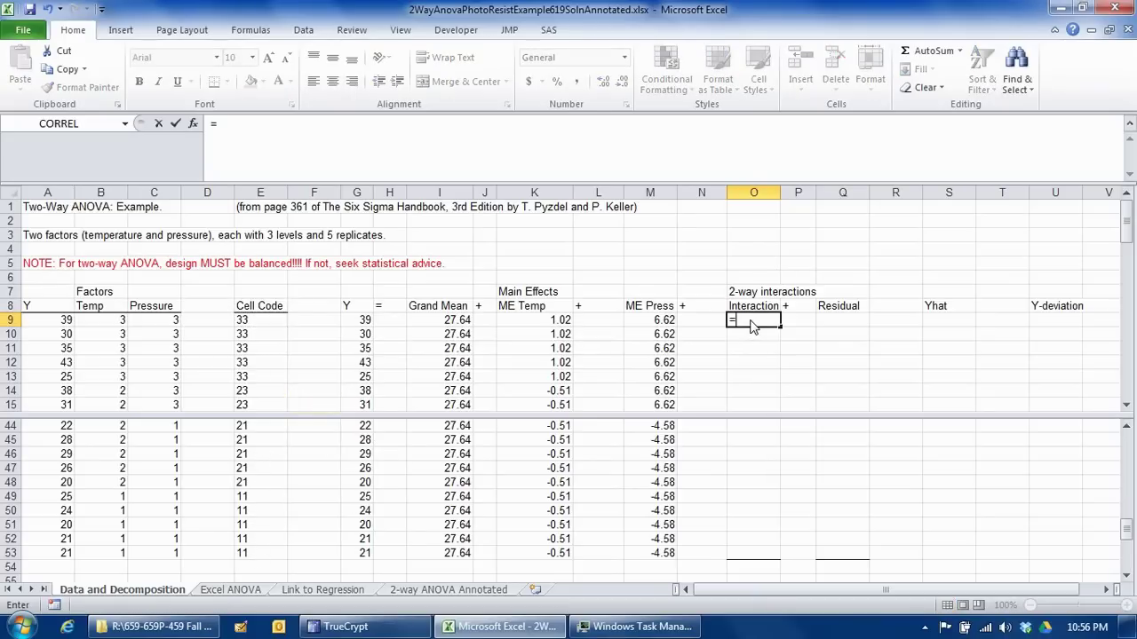
text(av)
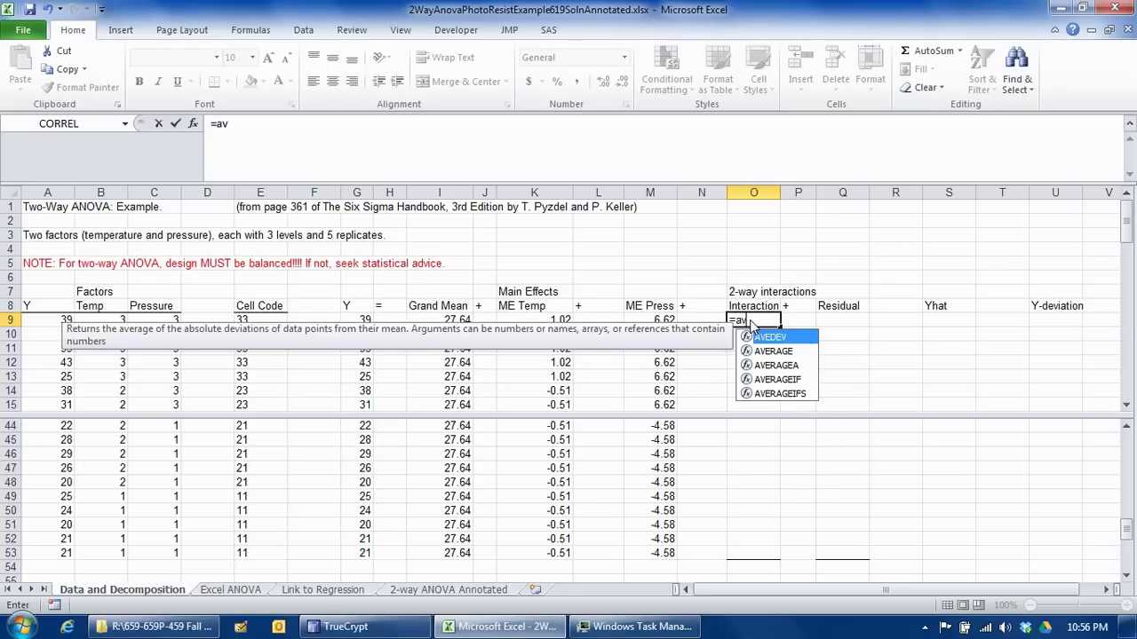
text(eragei)
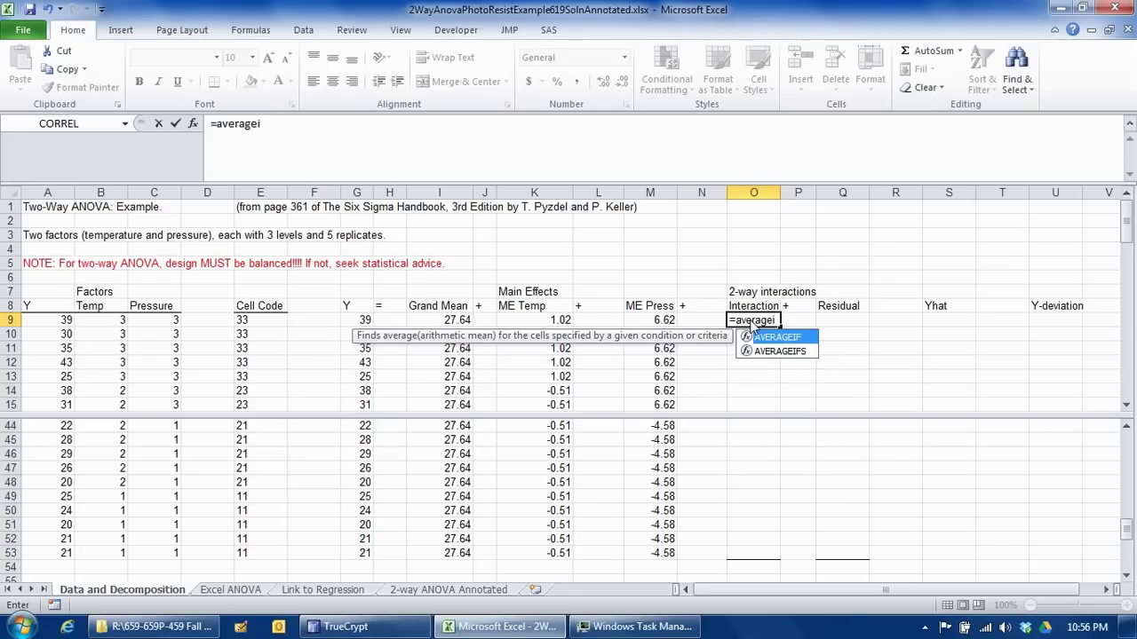
text(f()
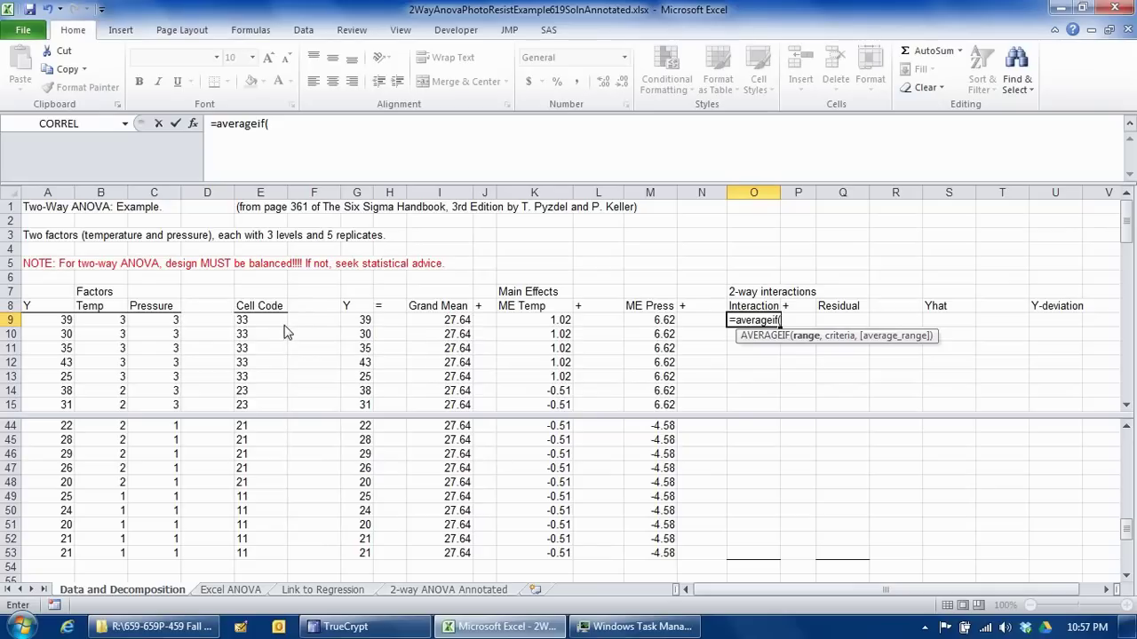
click(275, 321)
shift+click(266, 555)
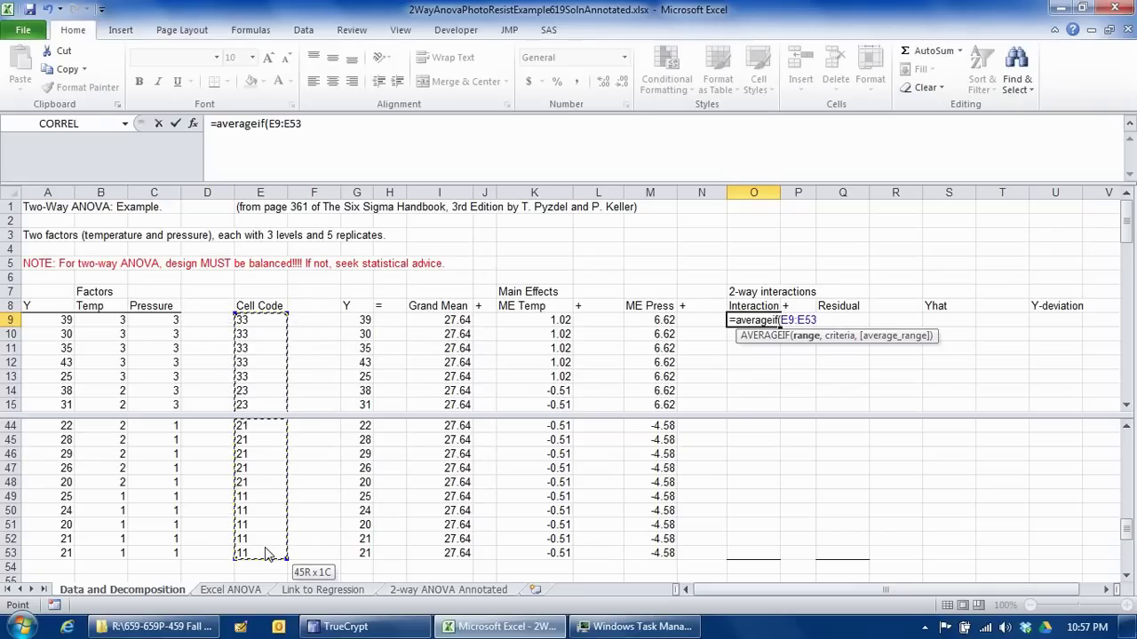
key(F4)
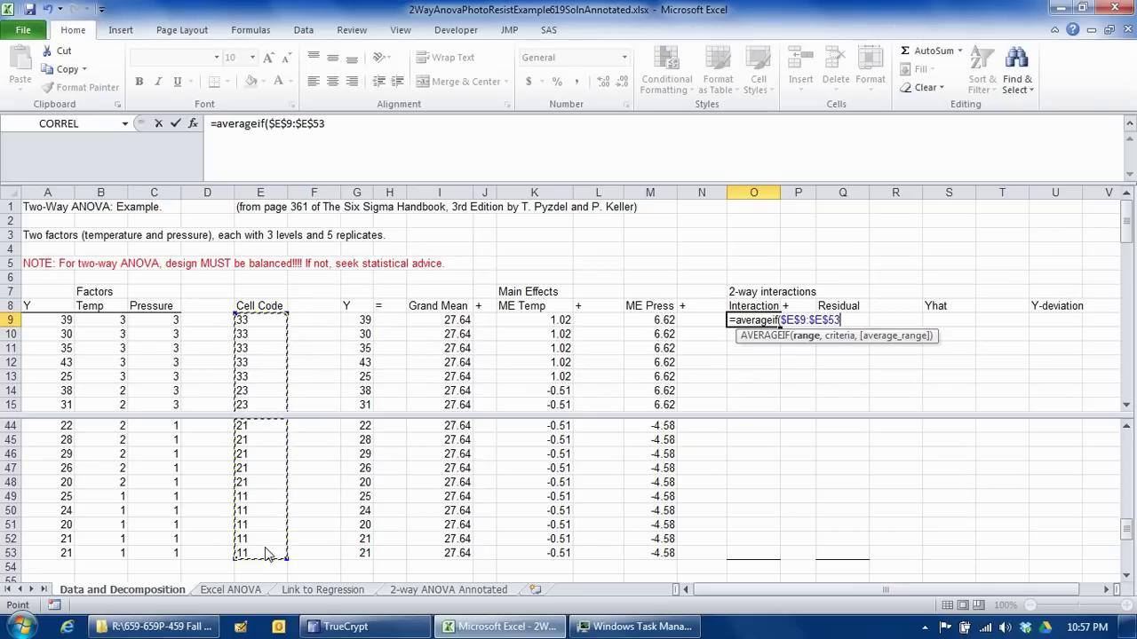
text(,)
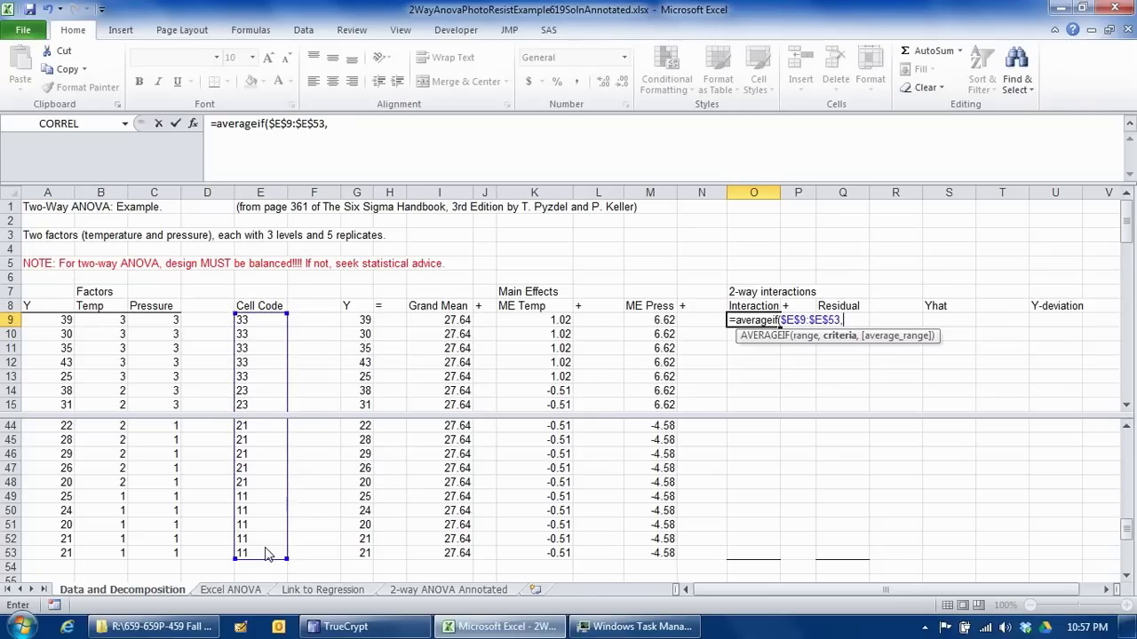
click(273, 329)
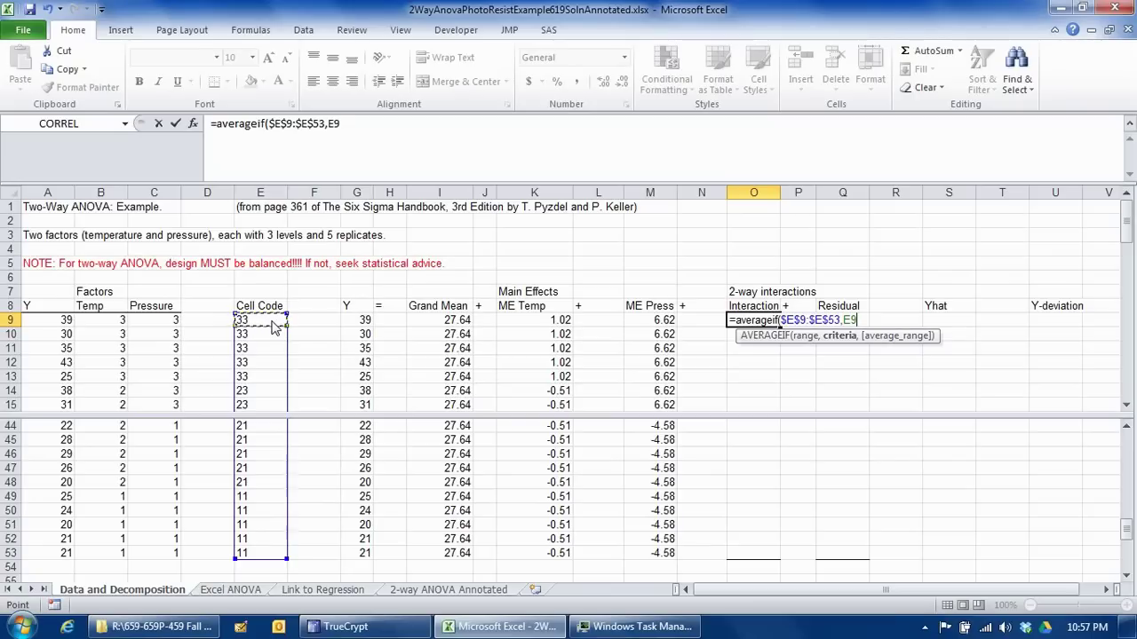
text(,)
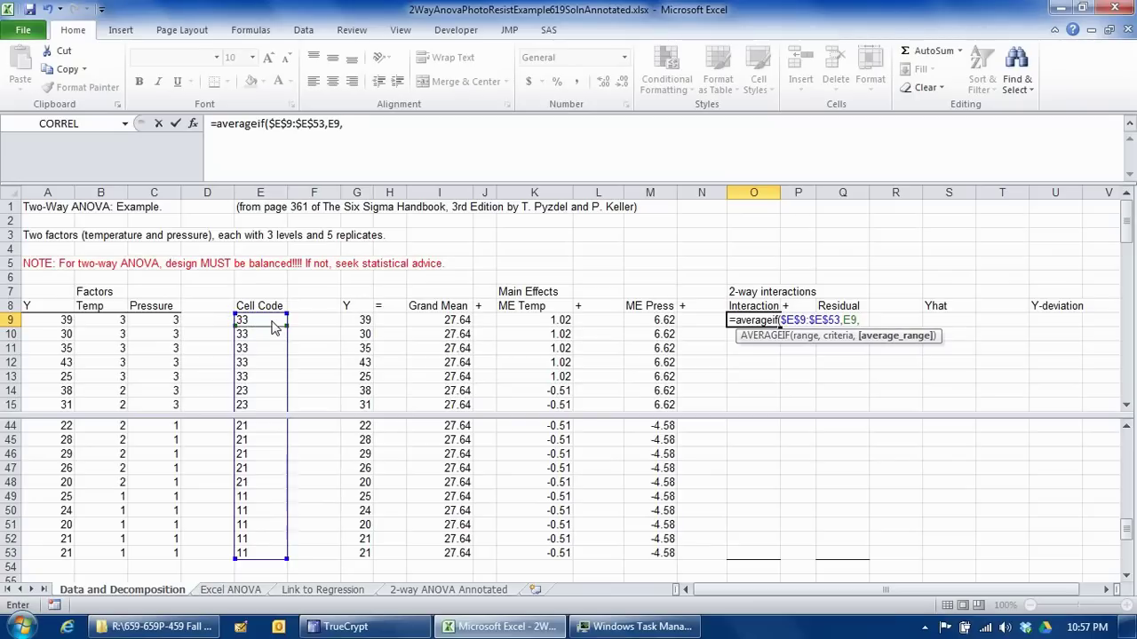
click(359, 323)
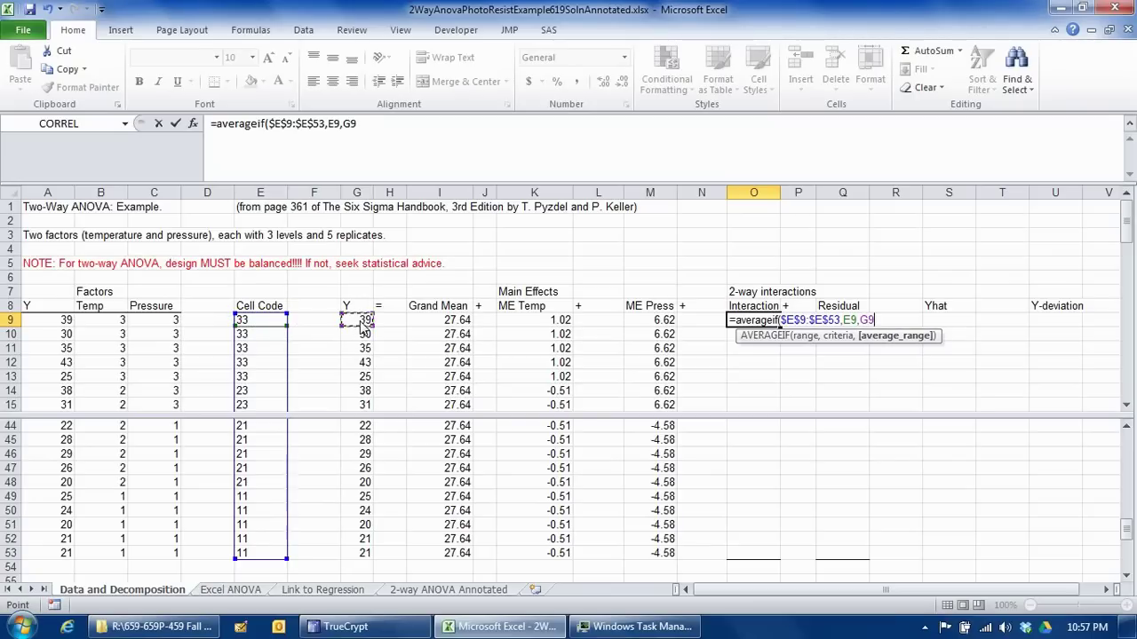
shift+click(361, 553)
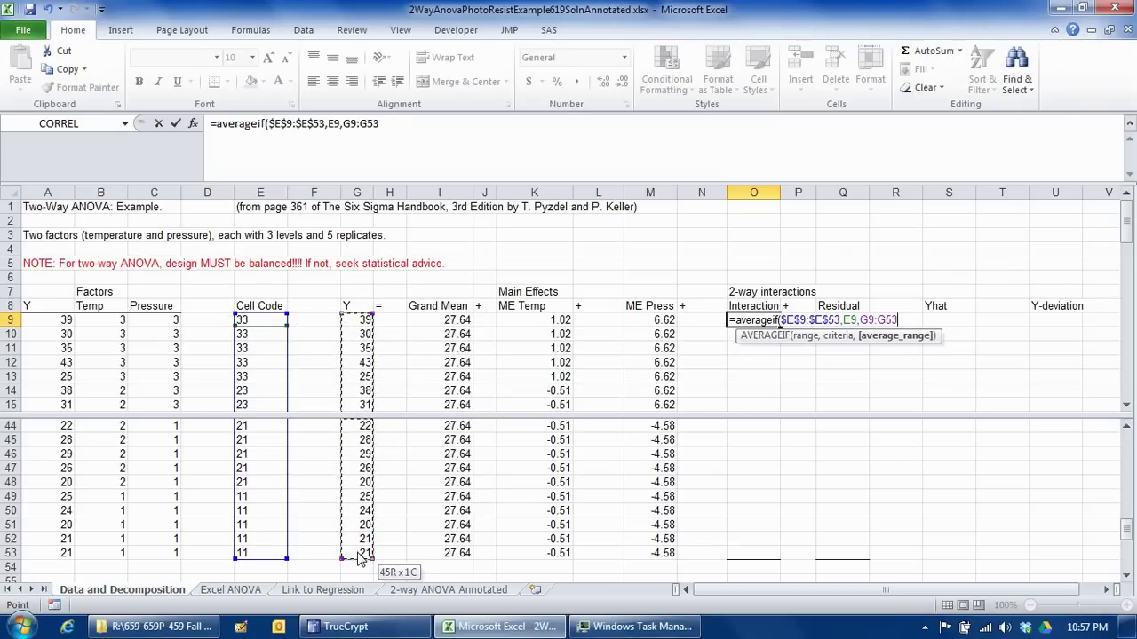
key(F4)
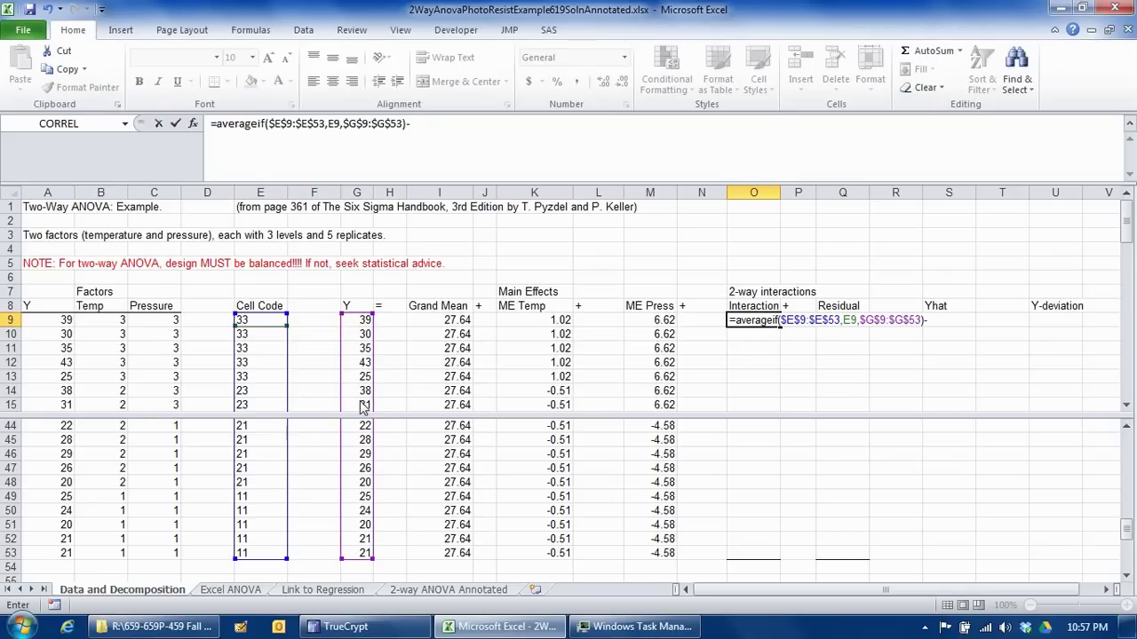
click(440, 326)
text(-)
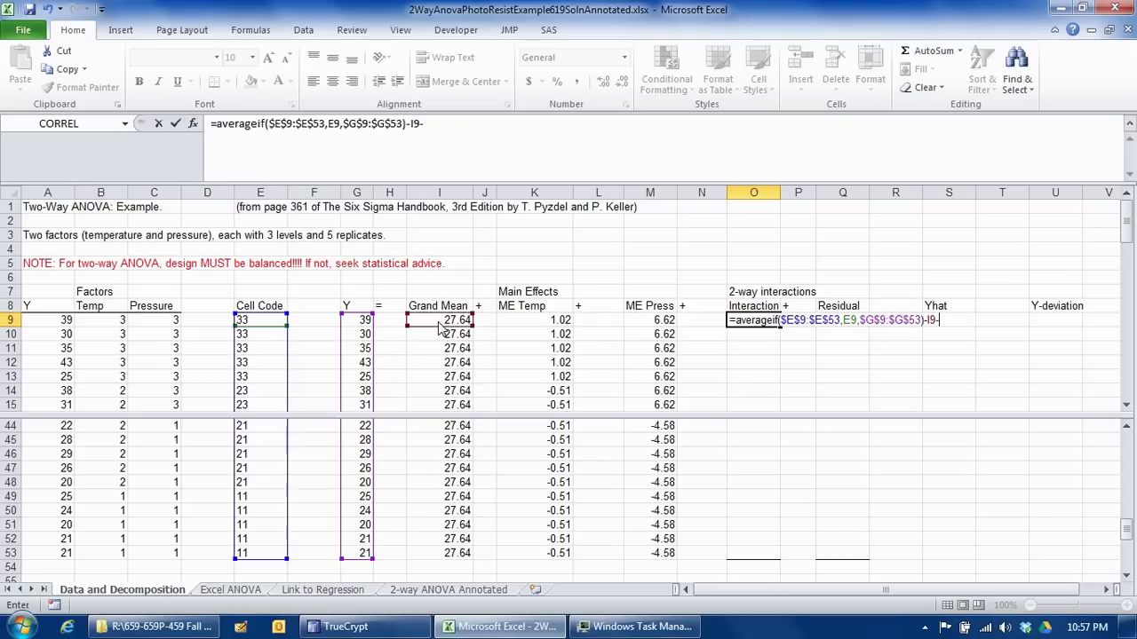
click(533, 325)
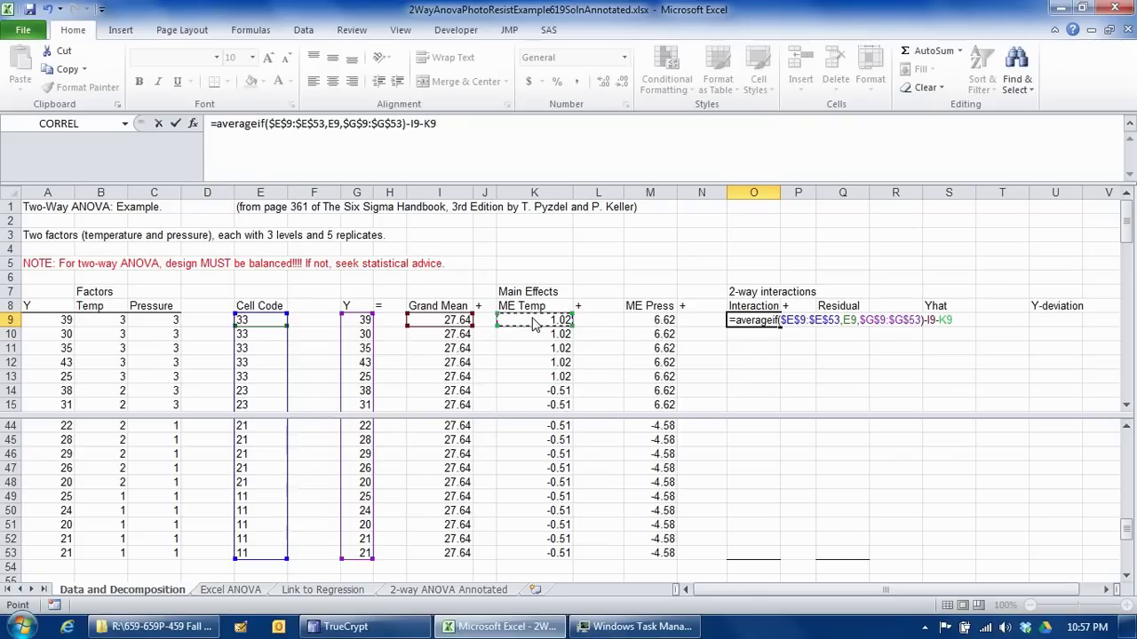
text(-)
click(641, 323)
key(Return)
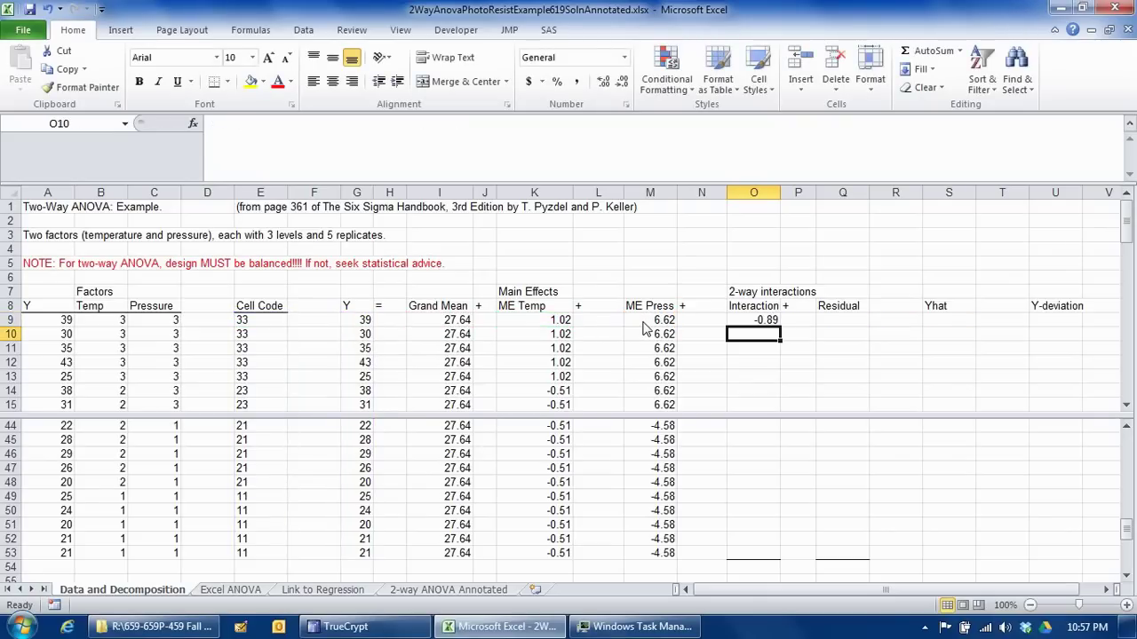
click(760, 322)
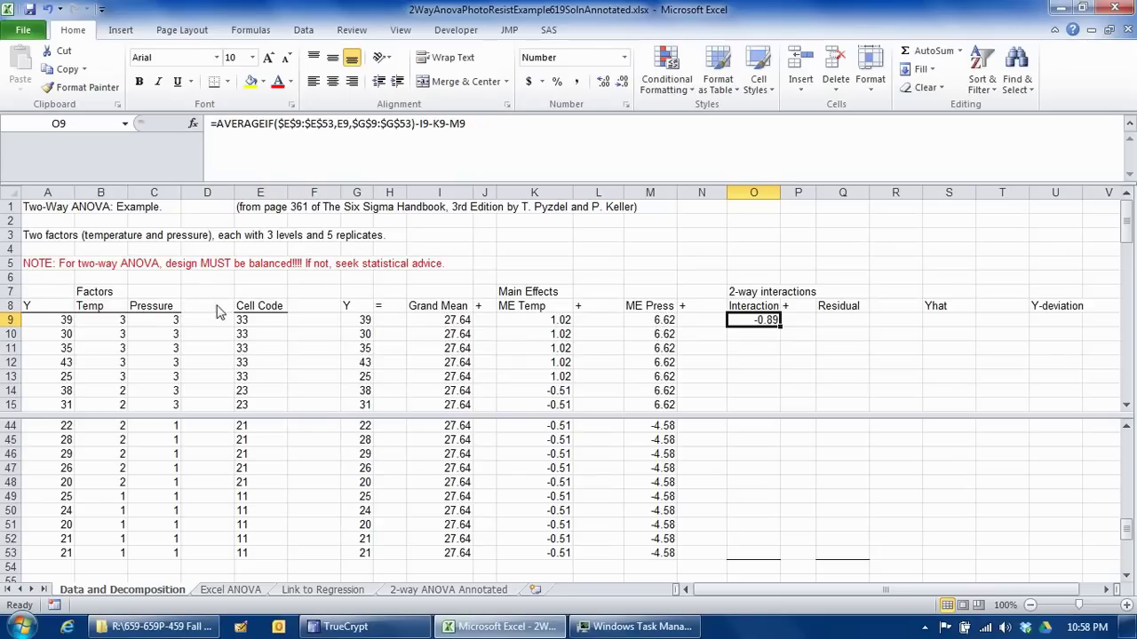
click(113, 325)
click(153, 325)
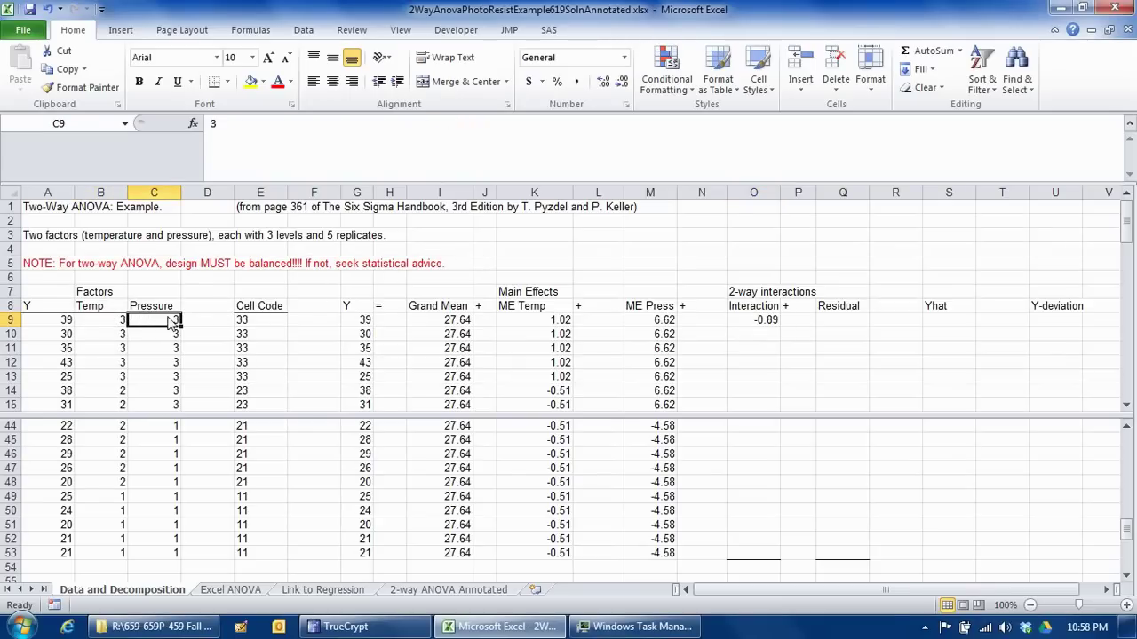
click(757, 321)
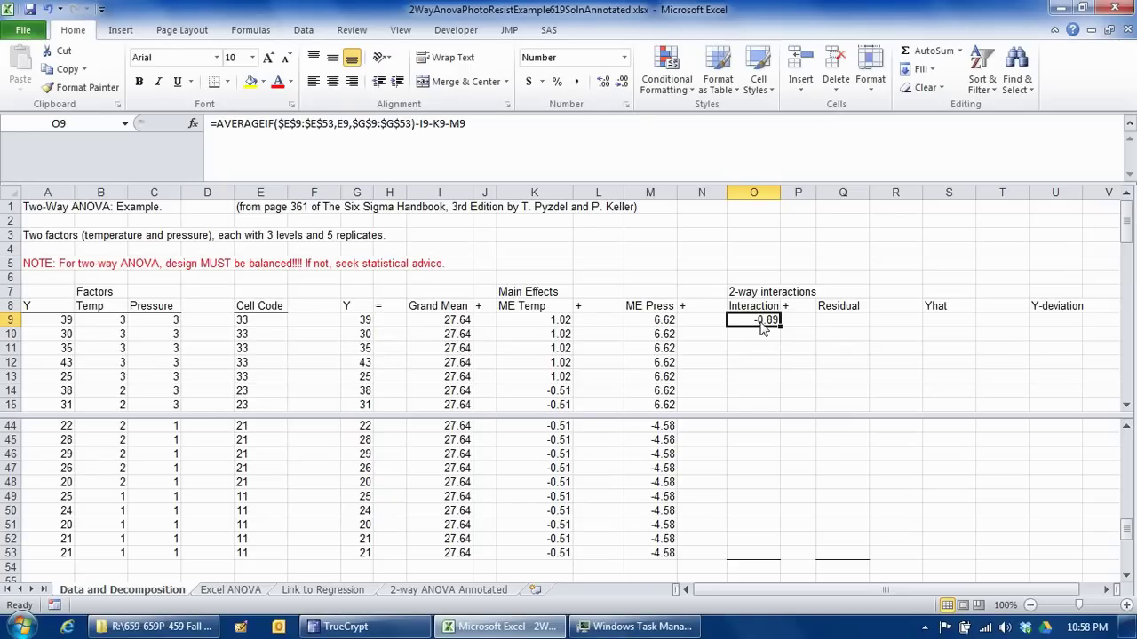
Step: Copy the Interaction formula from O9 down to cells O10:O53
key(ctrl+c)
key(Down)
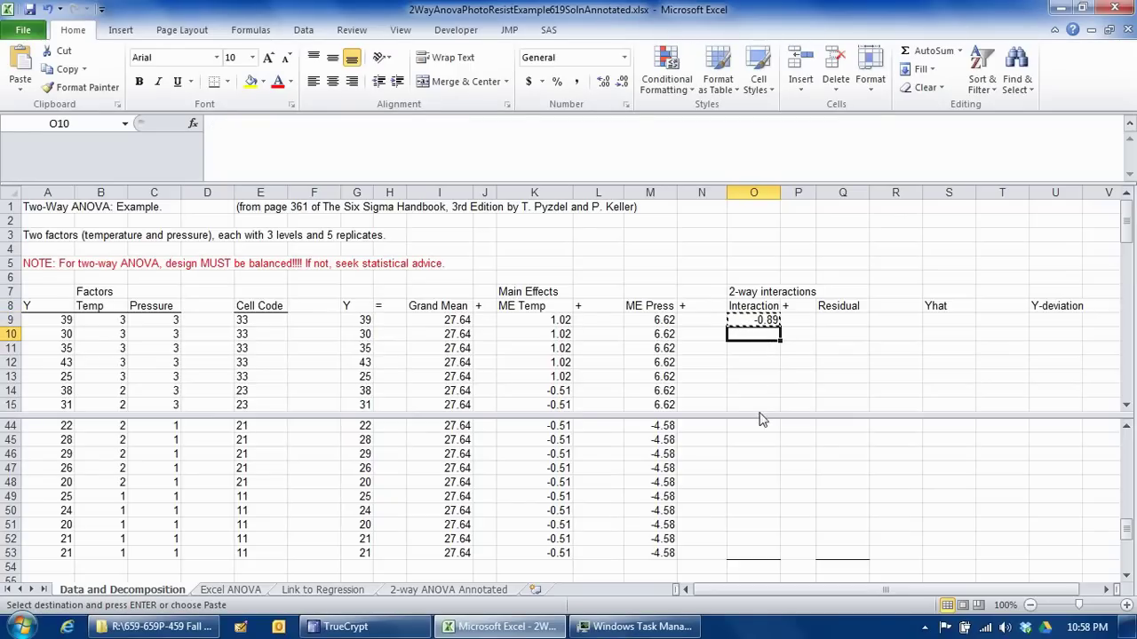
shift+click(753, 555)
key(ctrl+v)
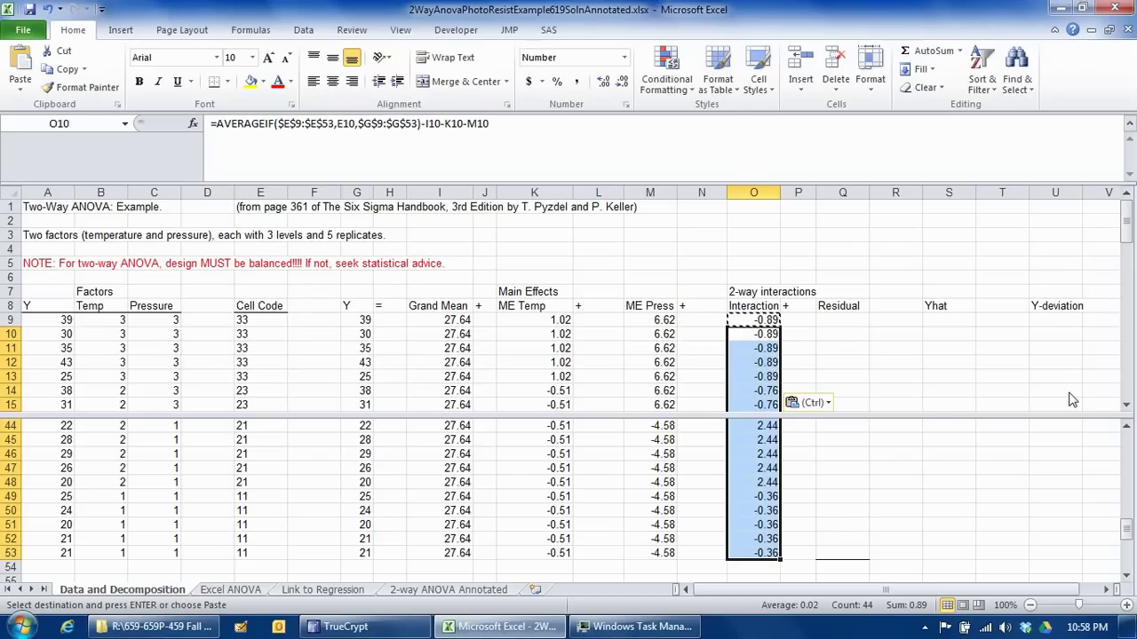
Step: Examine row 46's interaction effect against its temperature and pressure levels, and the grand mean, main effect and interaction formulas in row 9
click(762, 459)
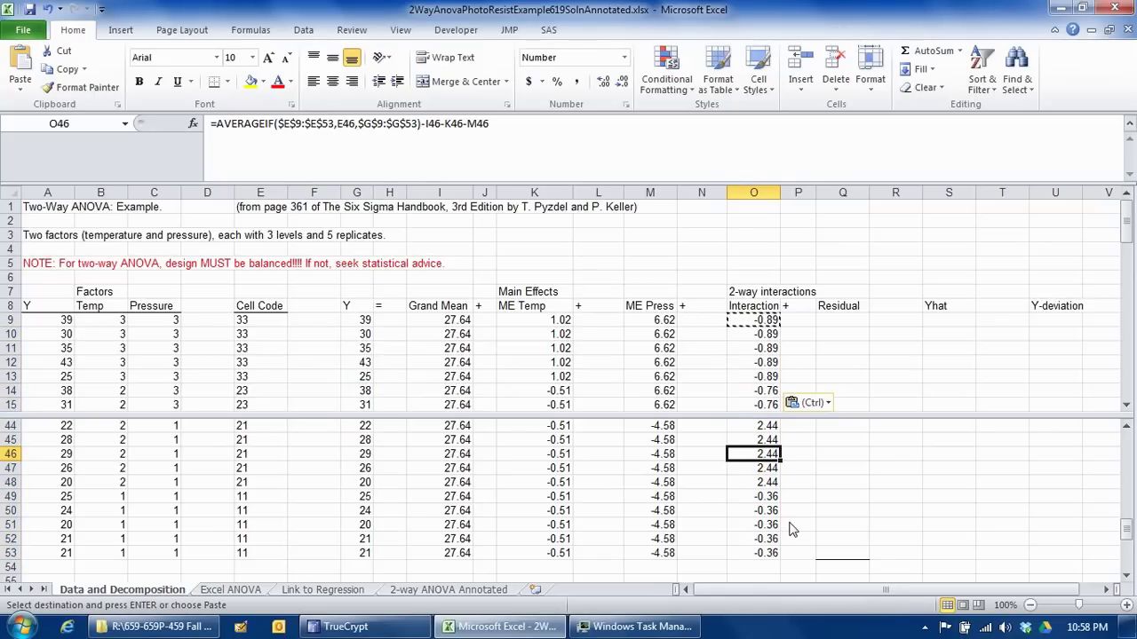
click(122, 458)
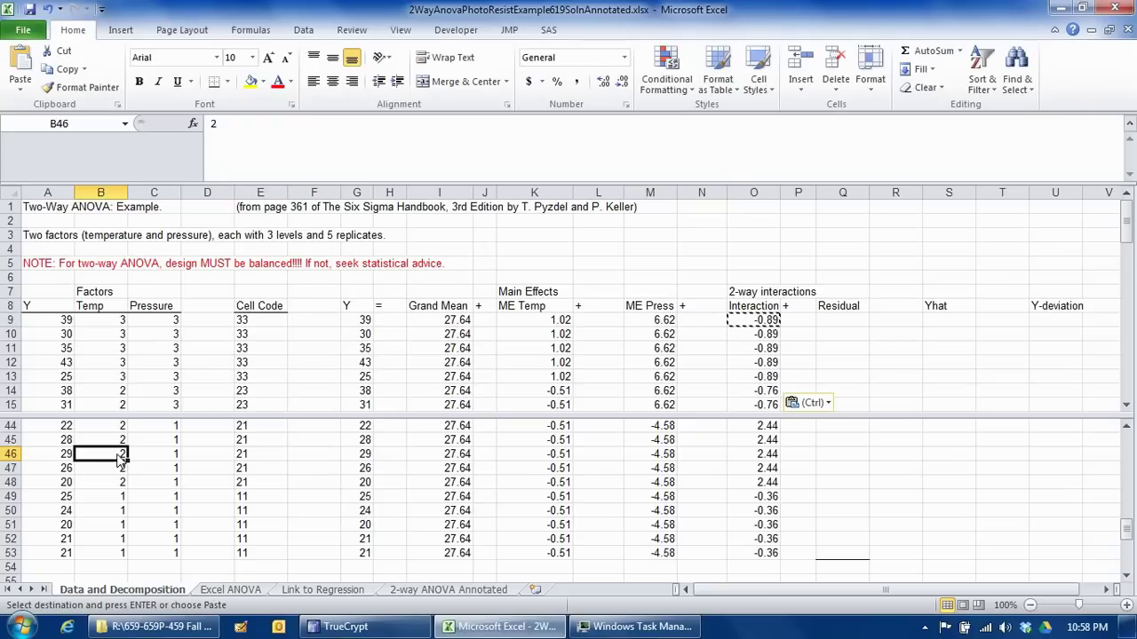
click(167, 458)
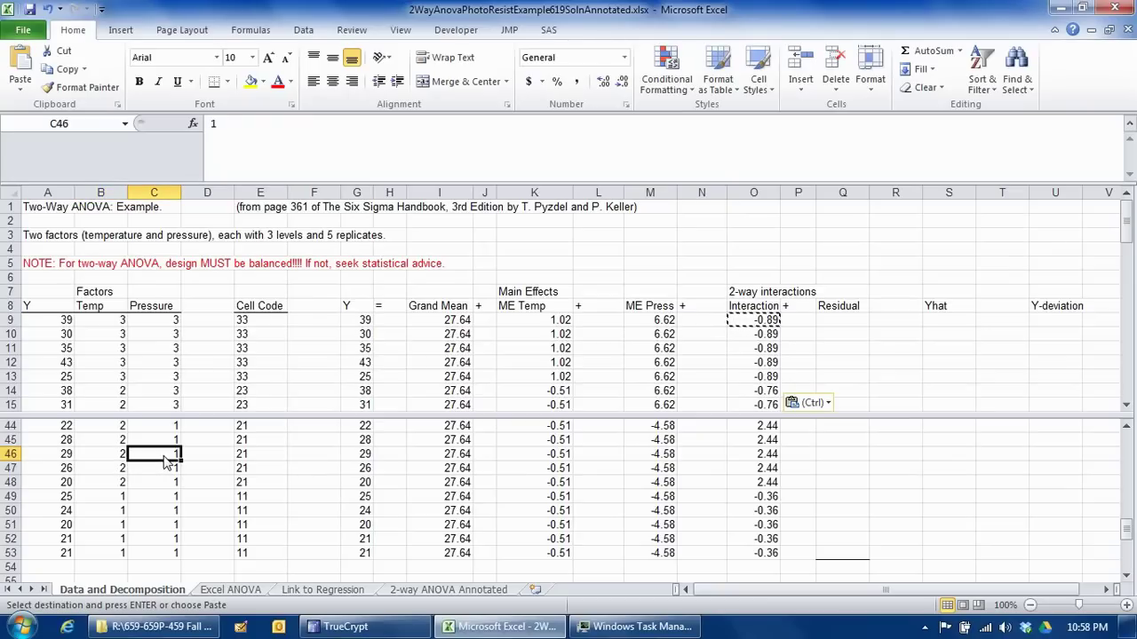
click(112, 457)
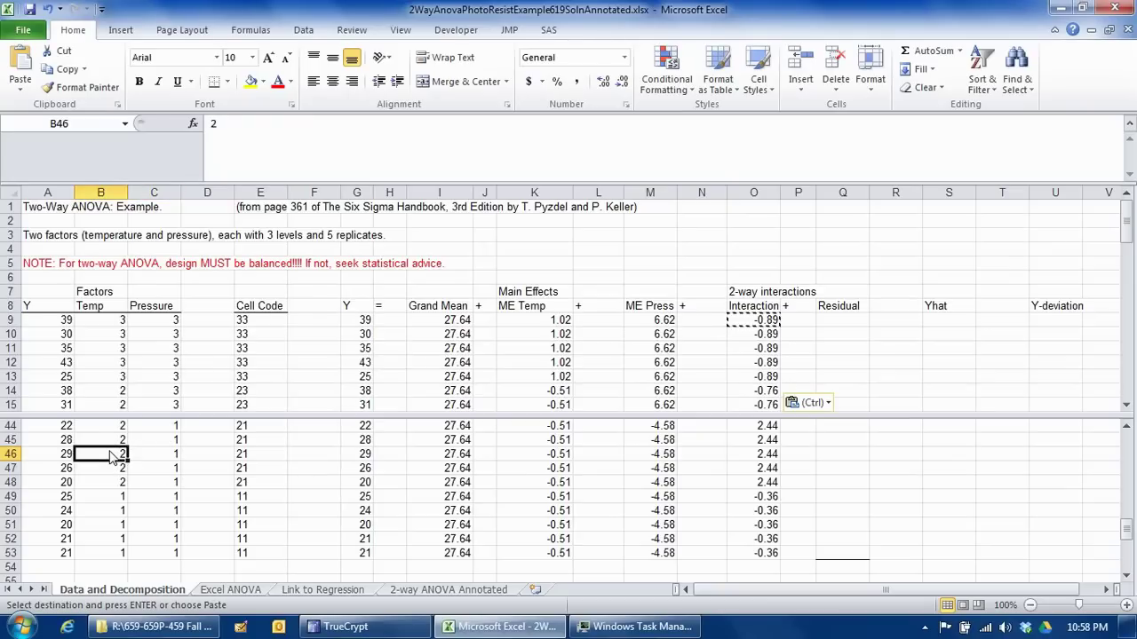
click(161, 461)
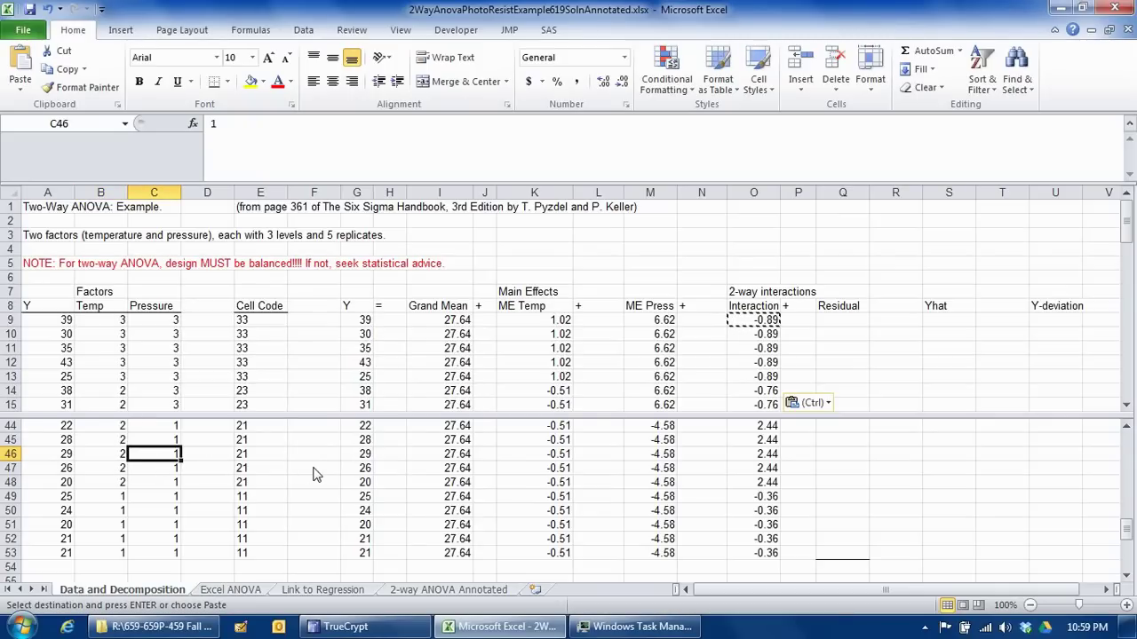
click(752, 461)
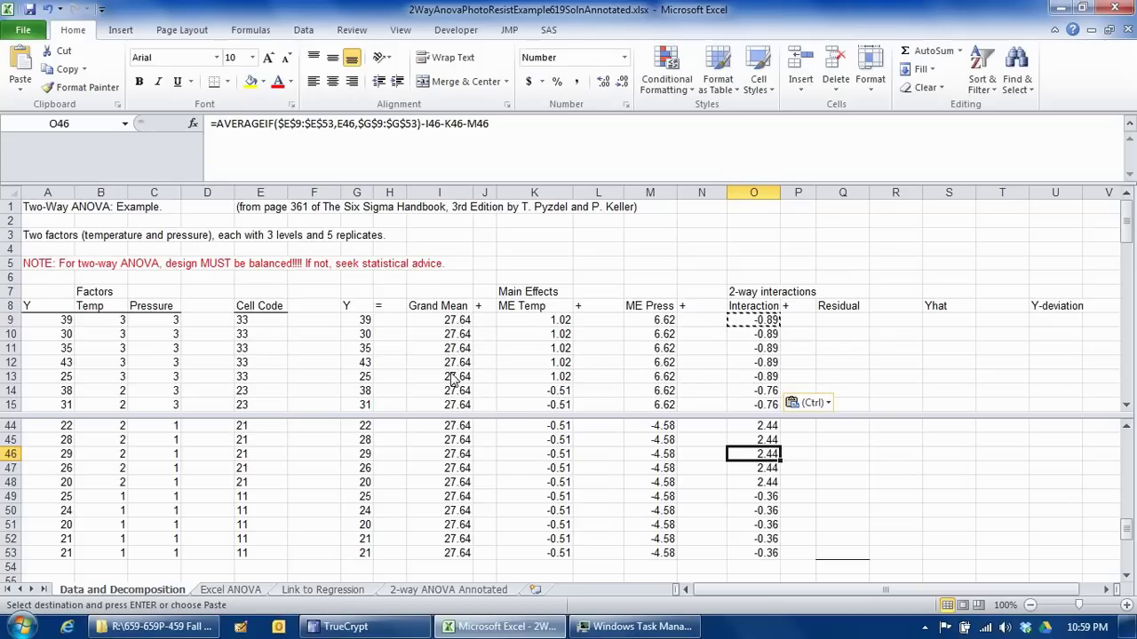
click(451, 321)
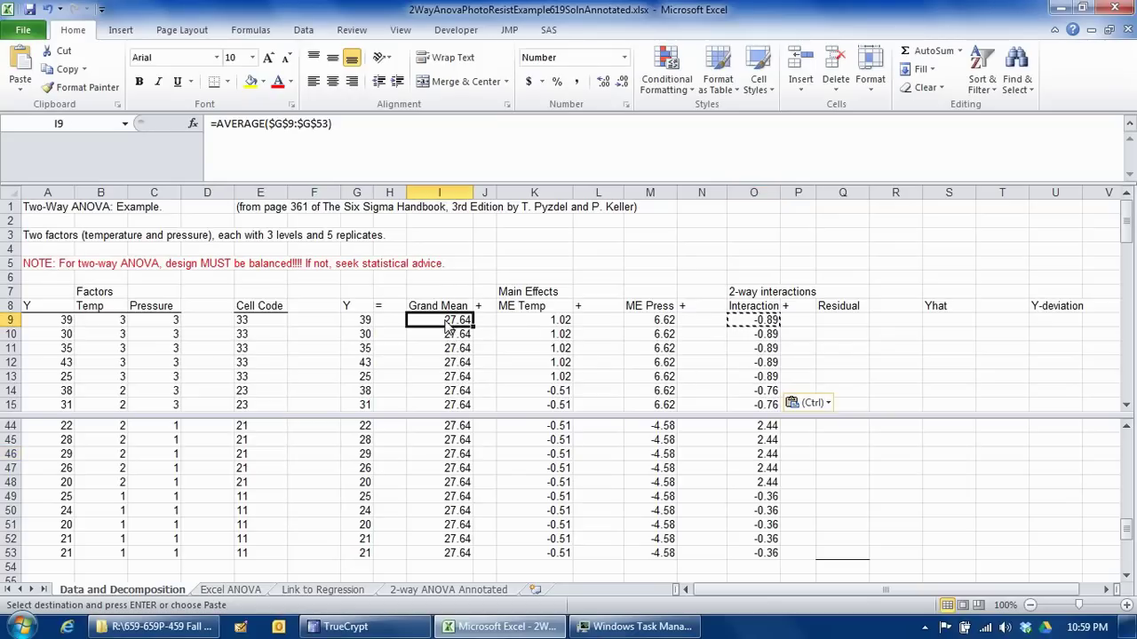
click(558, 328)
click(653, 329)
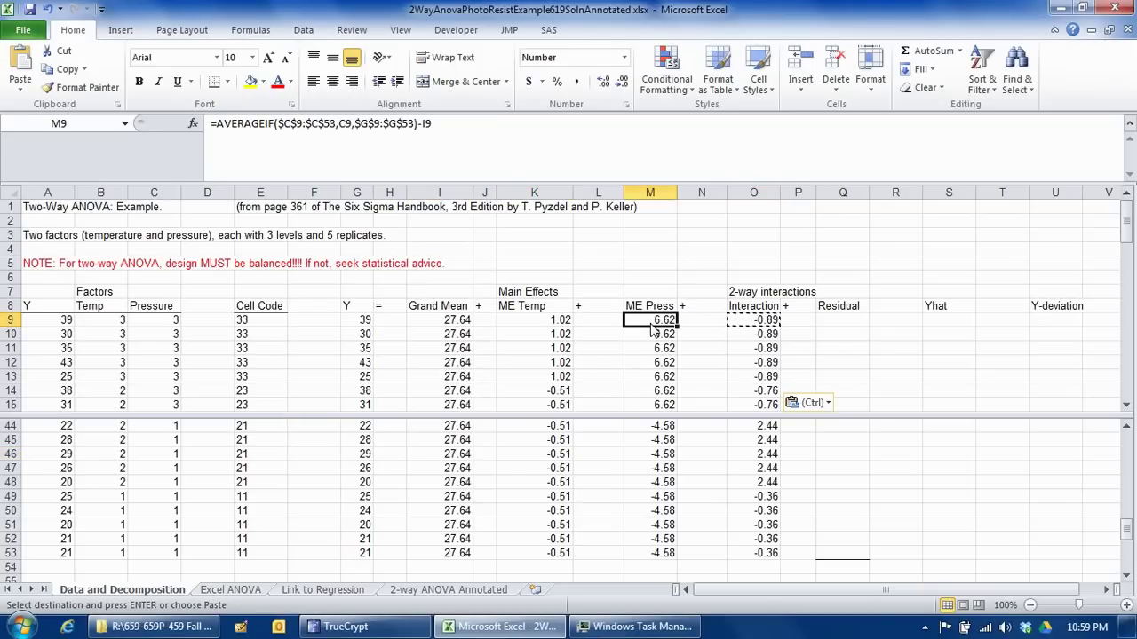
click(744, 326)
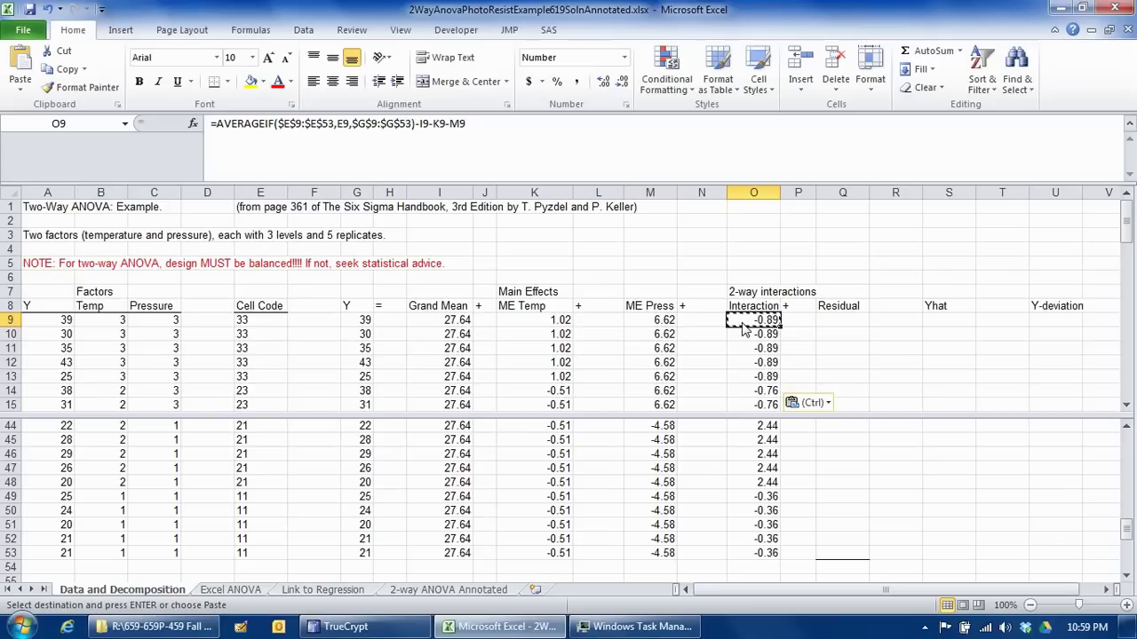
Step: Enter =SUM(I9:O9) in cell S9 to compute Yhat from the grand mean, main effects and interaction
click(940, 327)
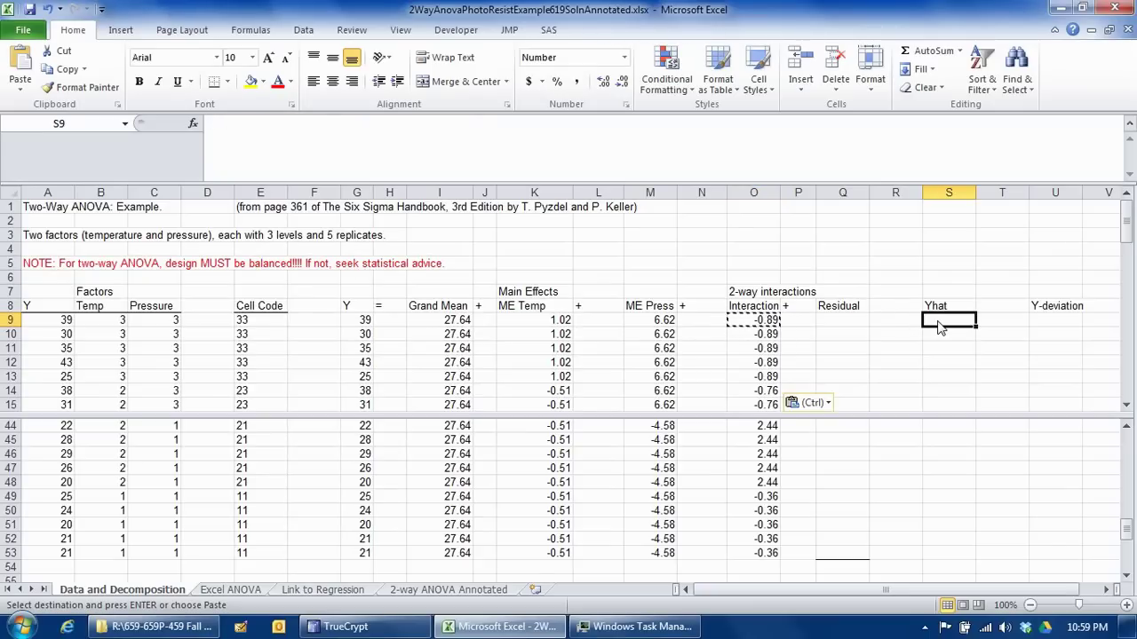
text(=sum()
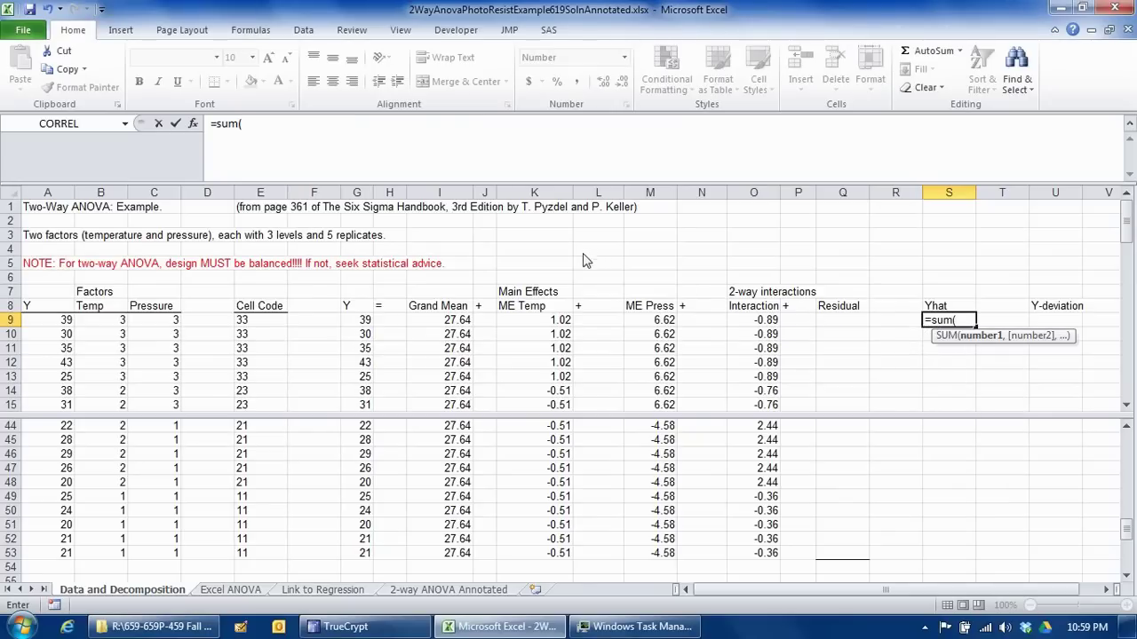
click(458, 323)
drag(736, 327, 756, 327)
text())
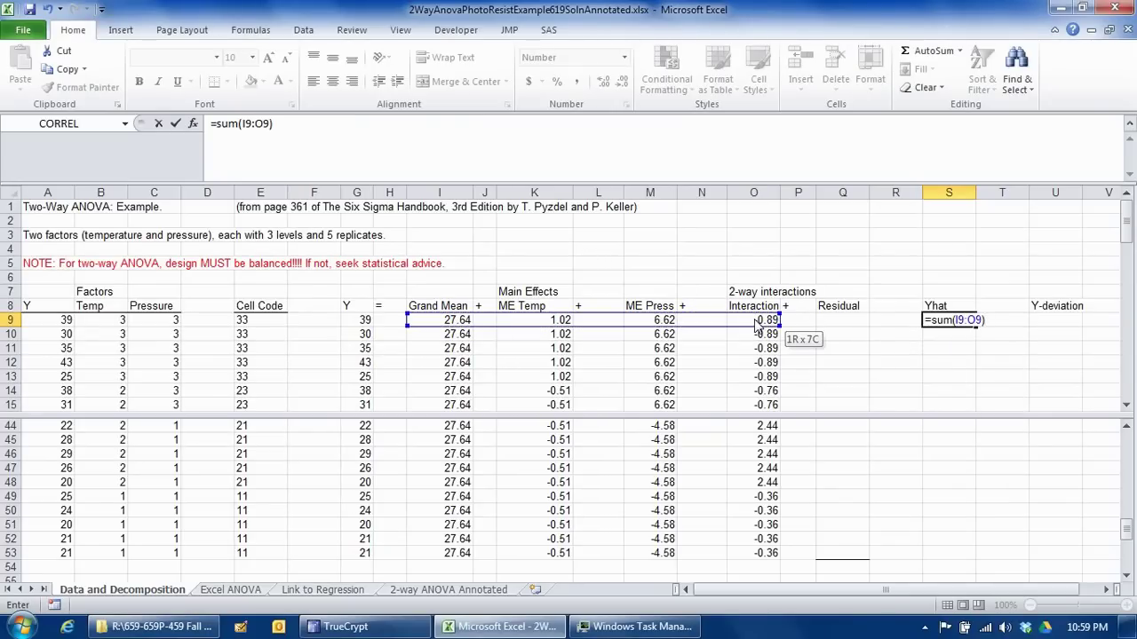
key(Return)
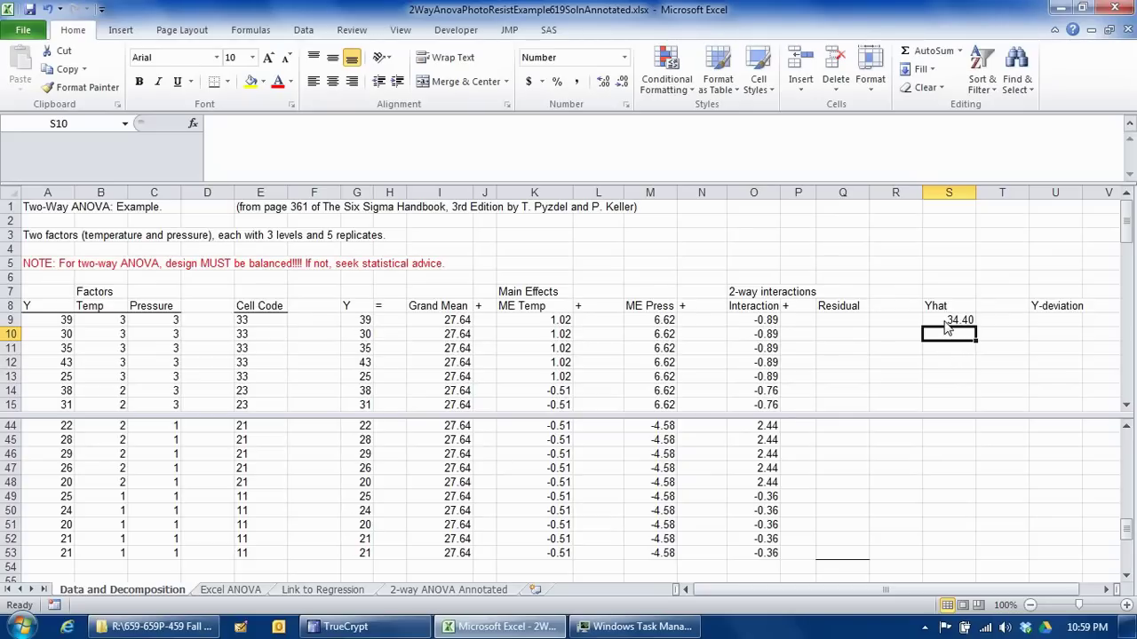
Step: Copy the Yhat formula from S9 down to cells S10:S53
click(118, 321)
click(156, 323)
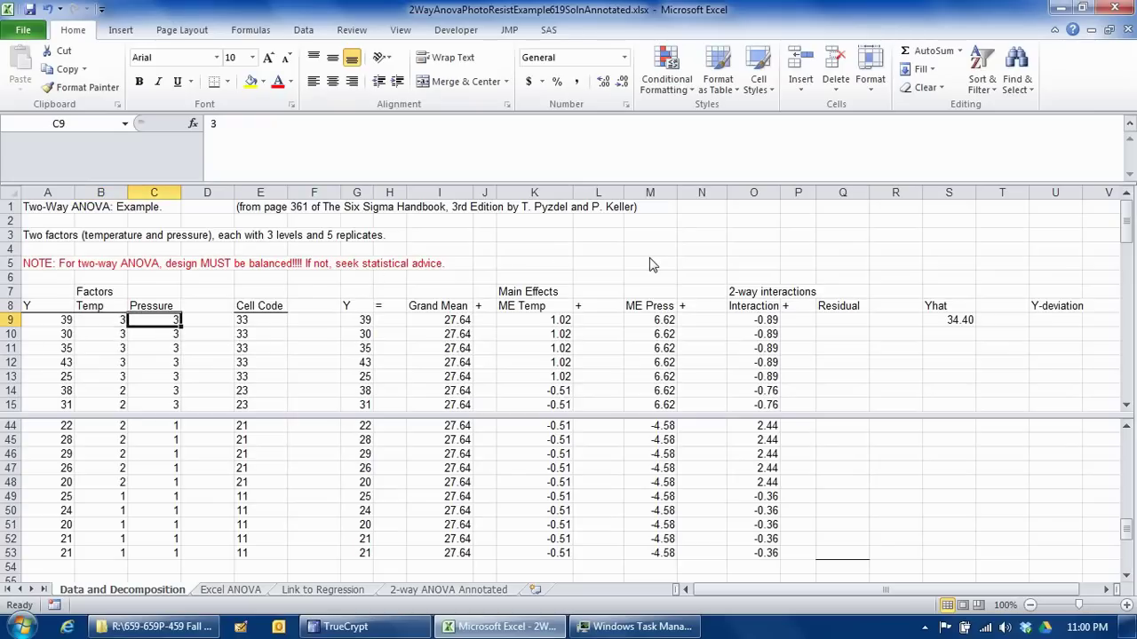
click(953, 327)
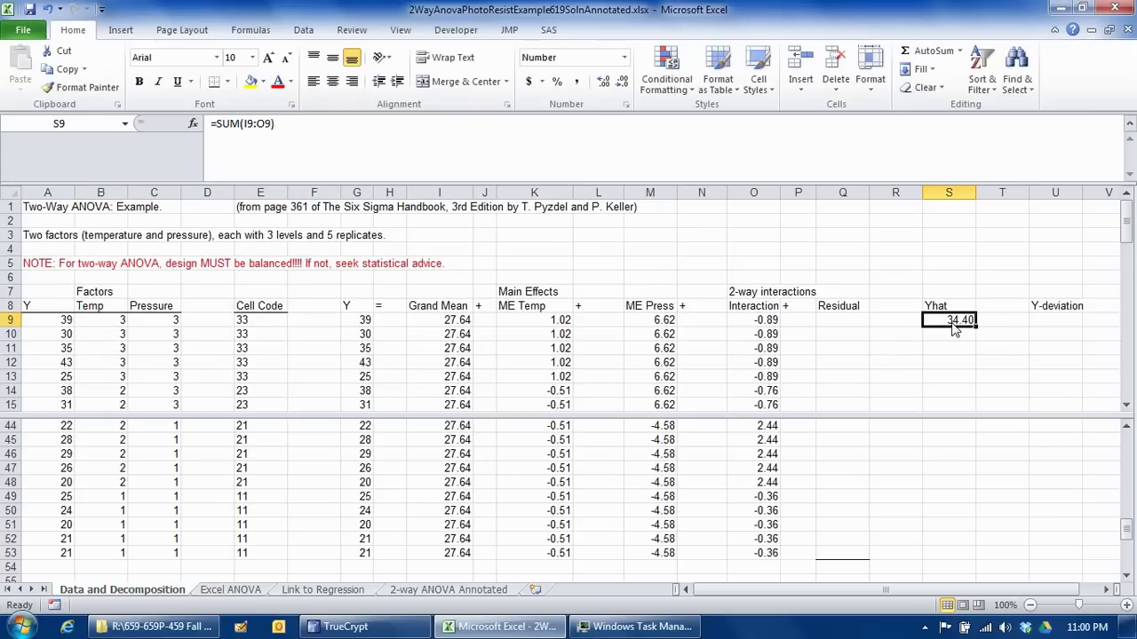
key(ctrl+c)
click(956, 338)
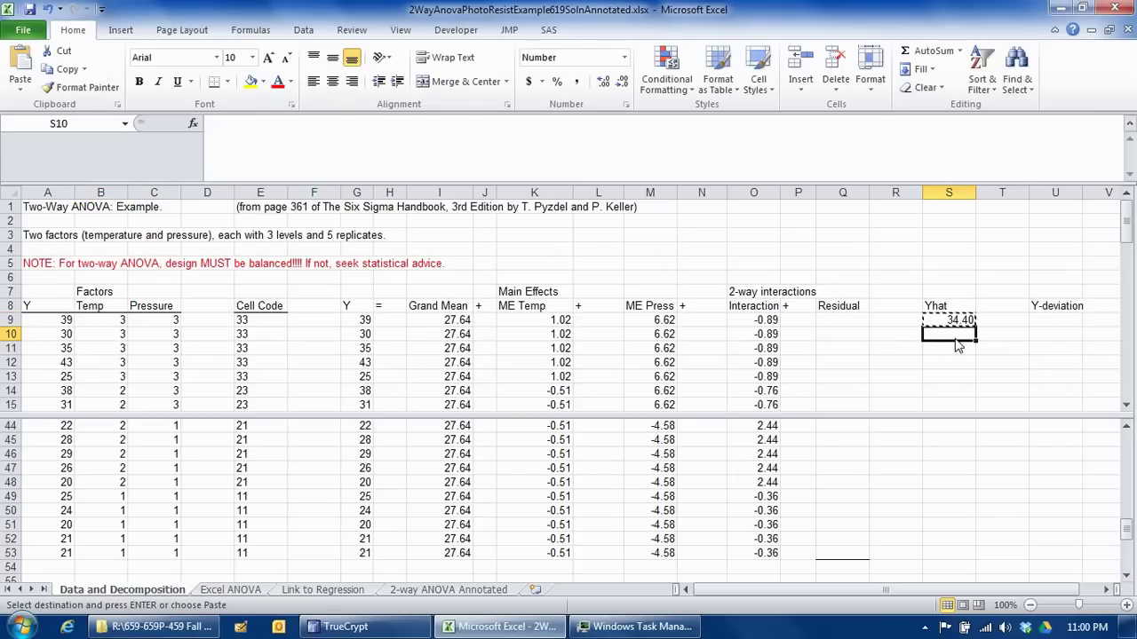
shift+click(953, 553)
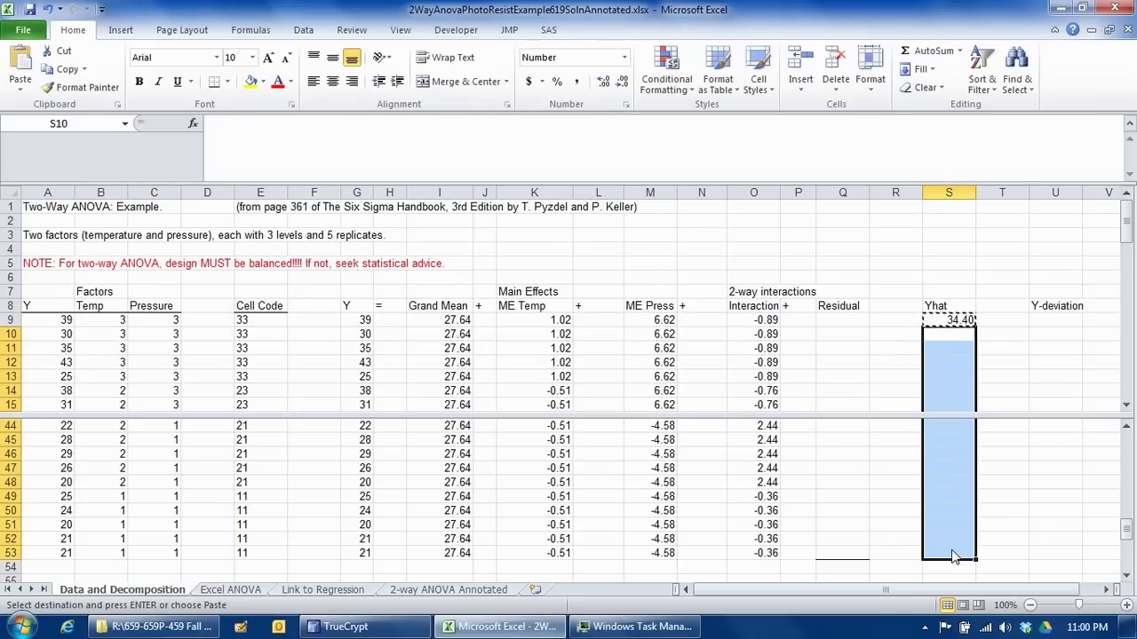
key(ctrl+v)
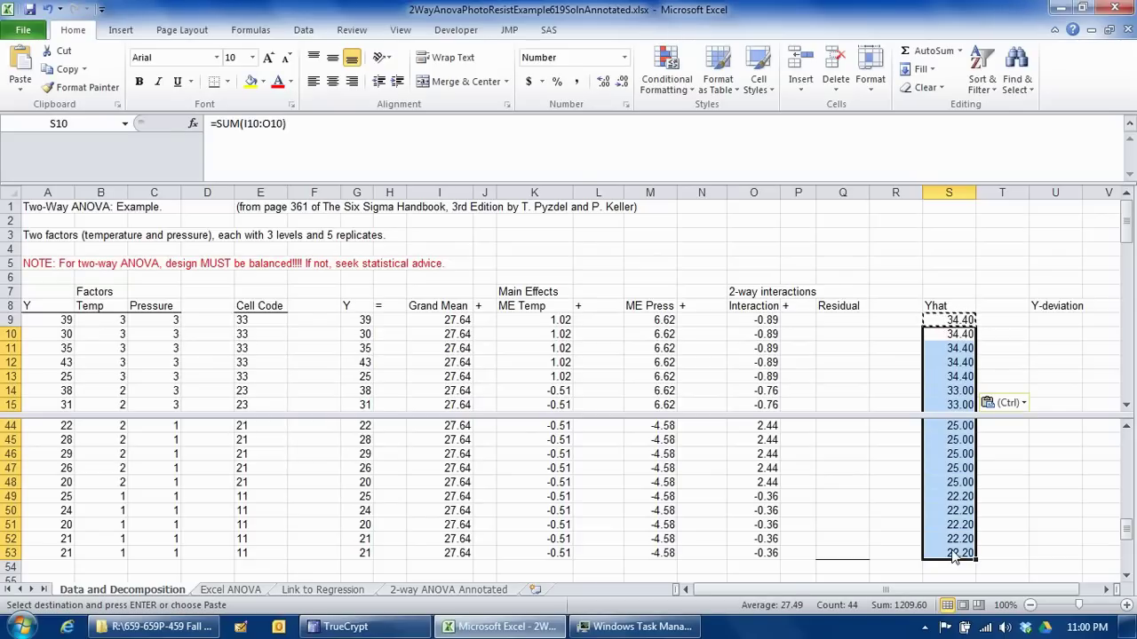
Step: Enter =G9-S9 in cell Q9 to compute the residual as Y minus Yhat
click(833, 325)
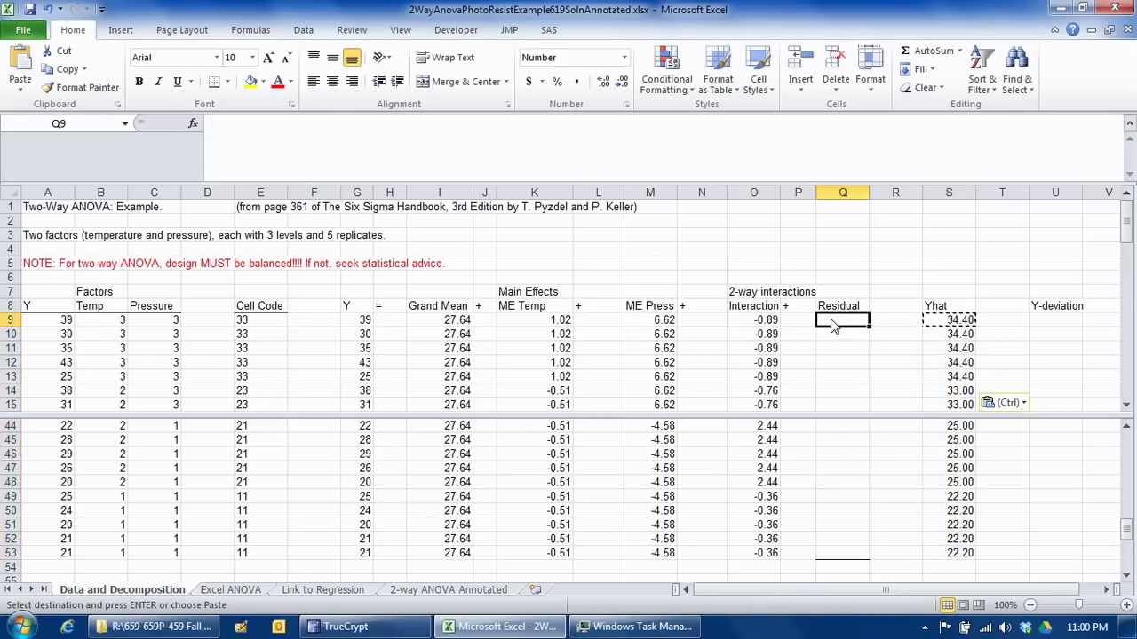
text(=)
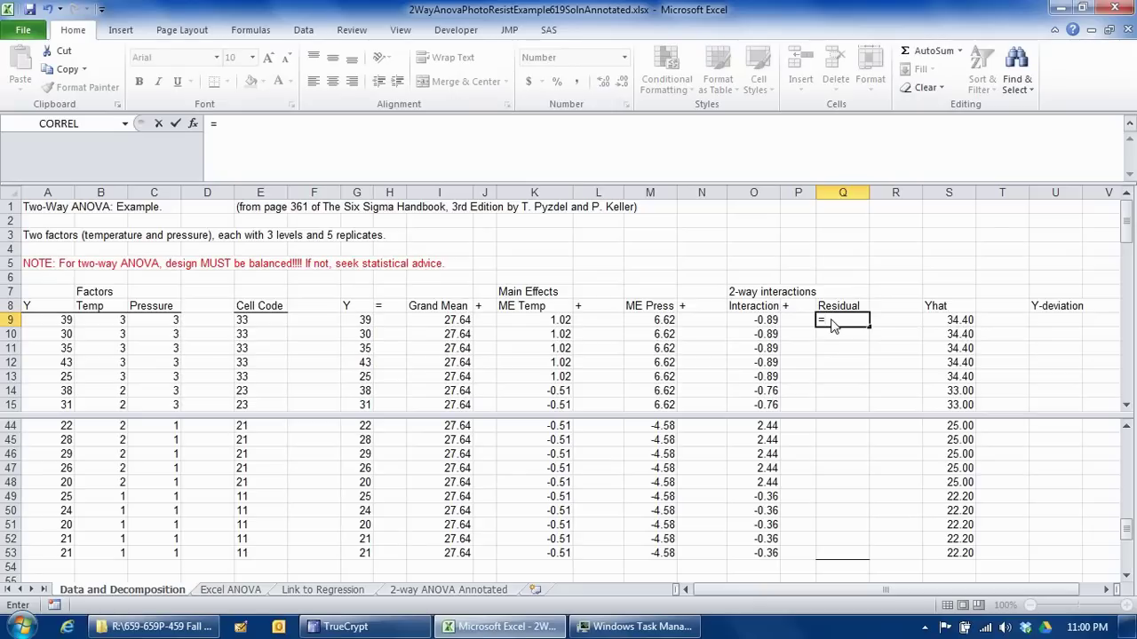
click(365, 324)
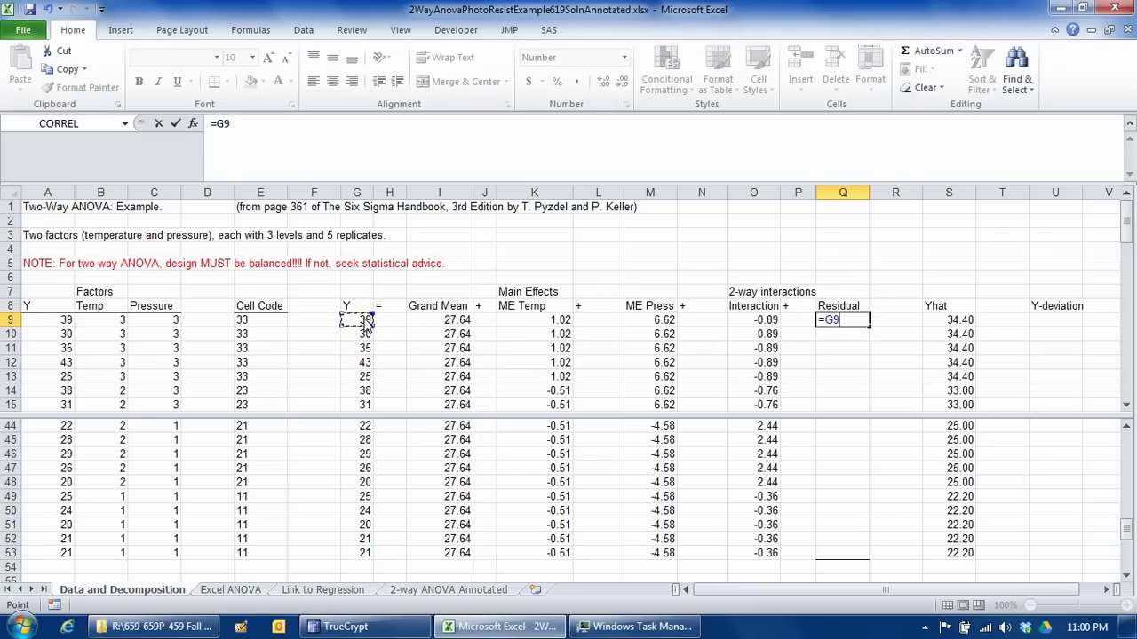
text(-)
click(951, 323)
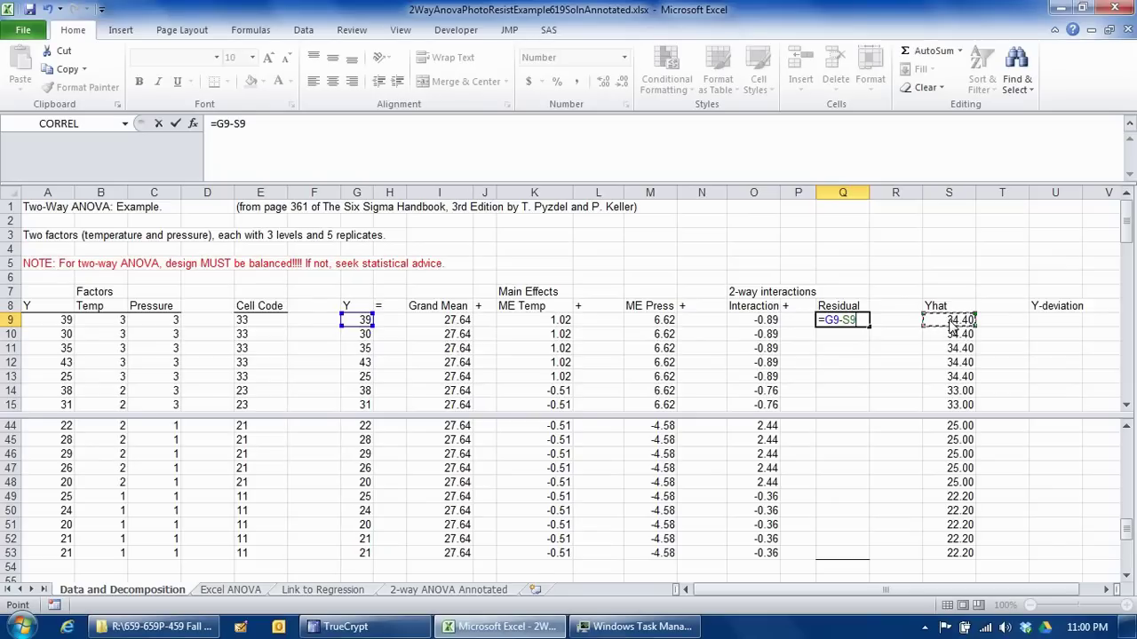
key(Return)
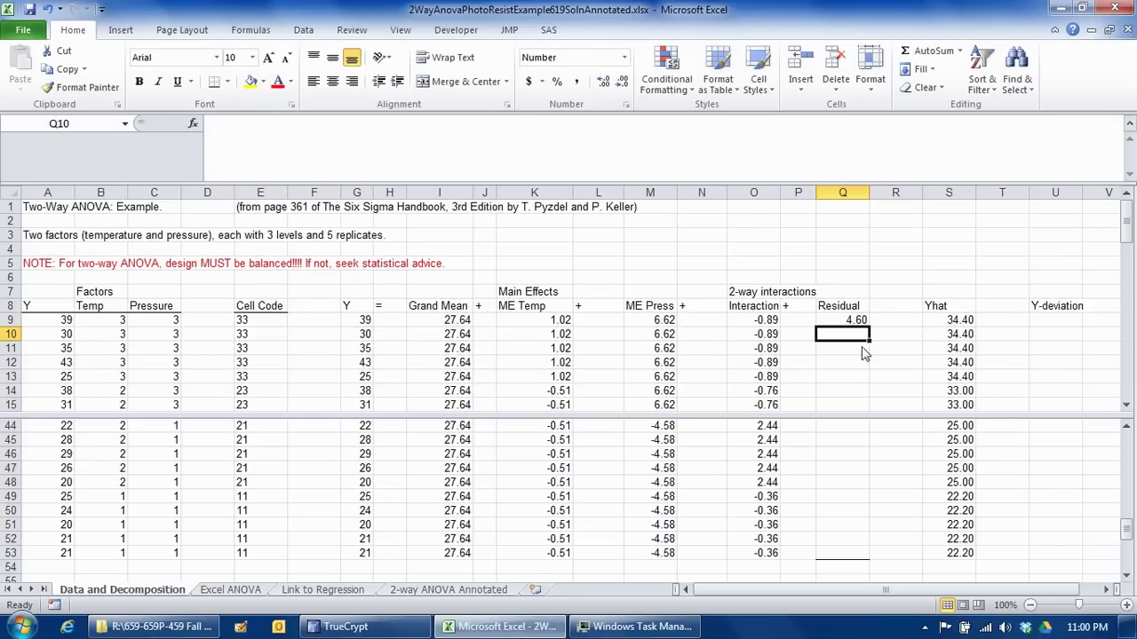
Step: Copy the Residual formula from Q9 down to cells Q10:Q53
click(844, 327)
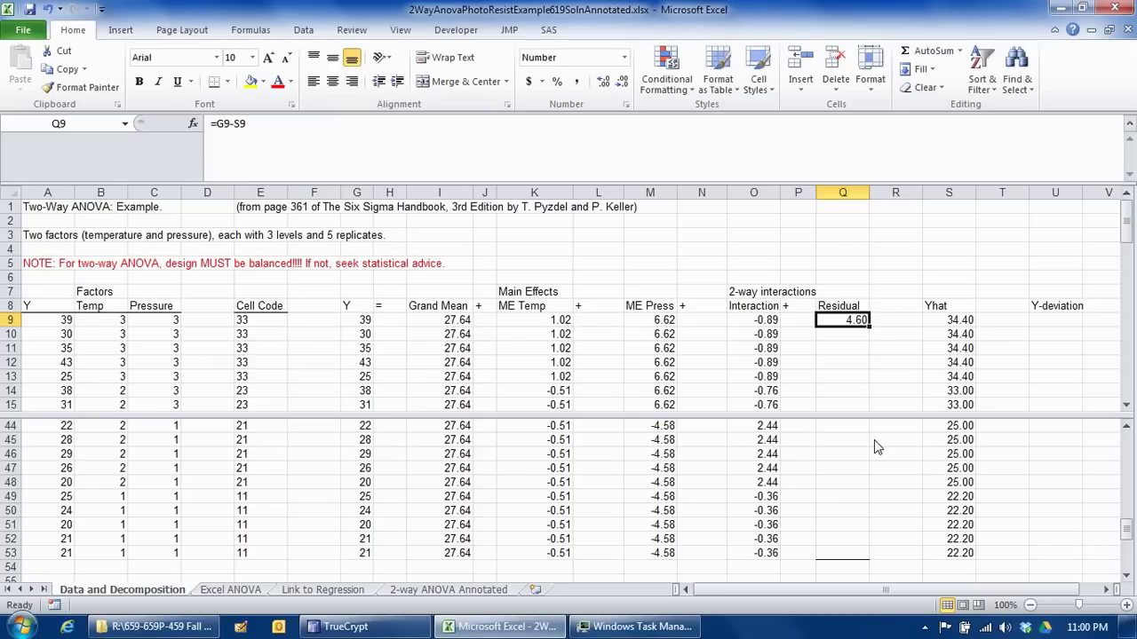
key(ctrl+c)
click(845, 336)
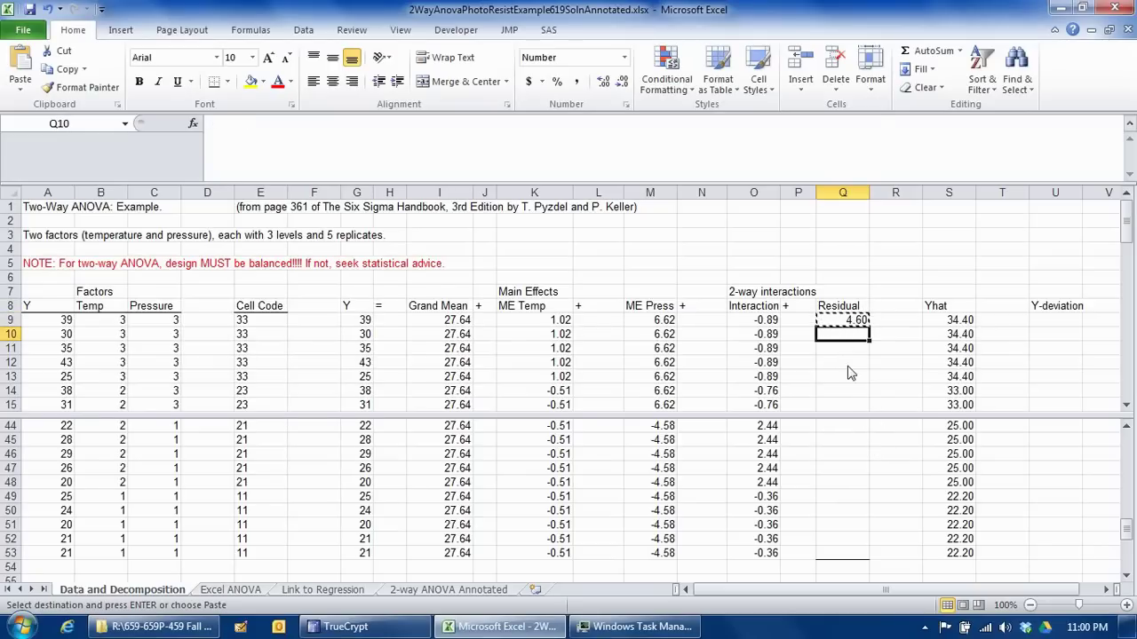
shift+click(844, 553)
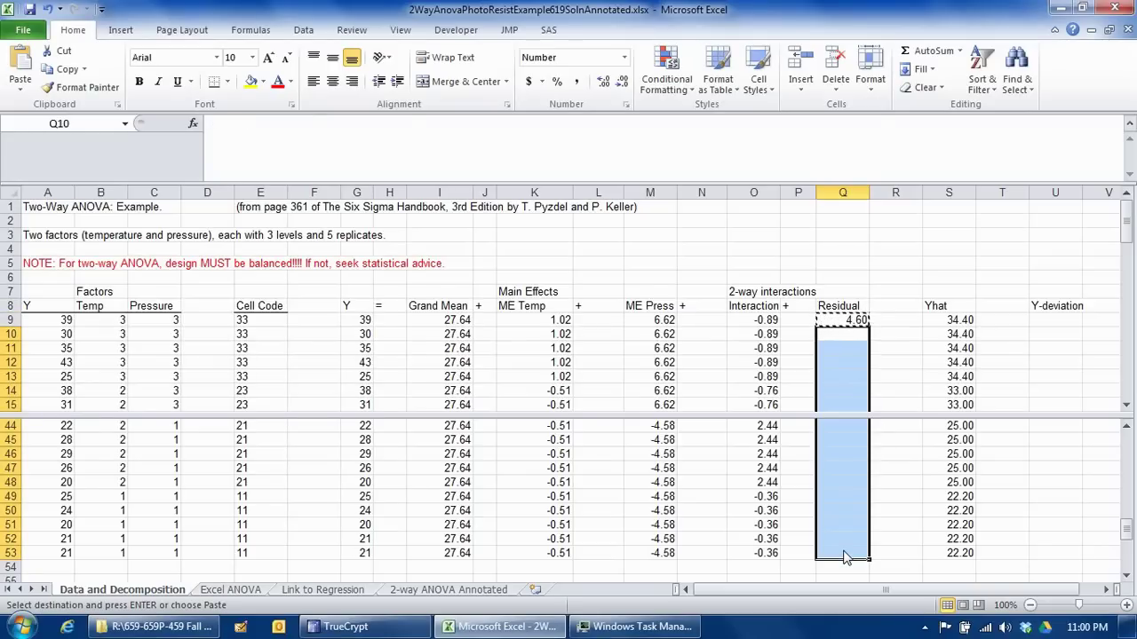
key(ctrl+v)
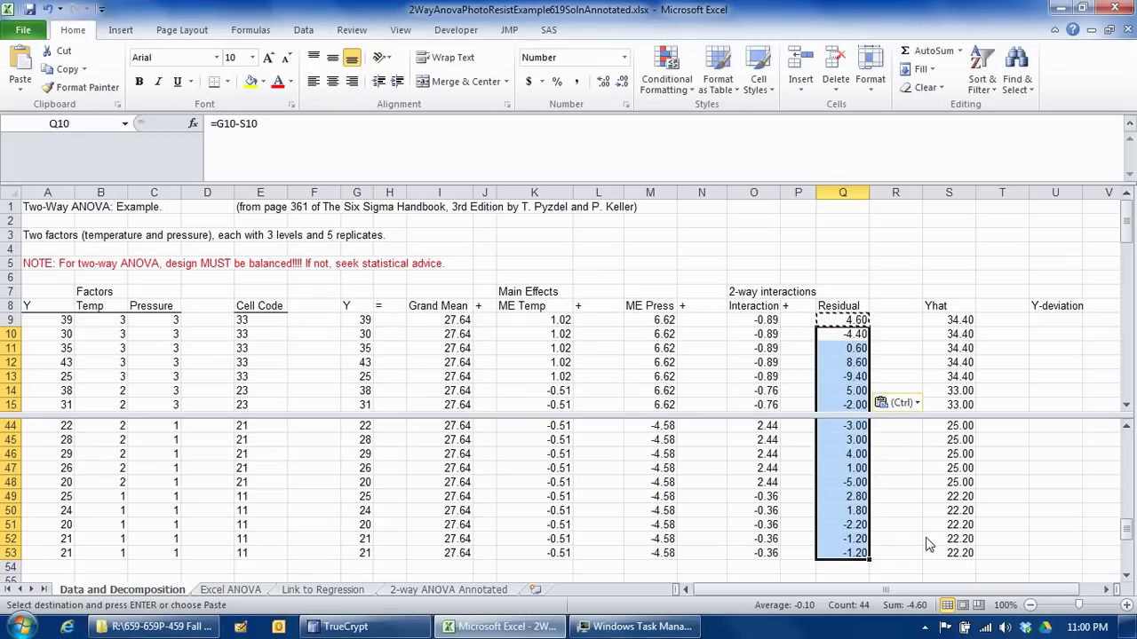
Step: Review the complete decomposition in row 9, from Y through grand mean, main effects and interaction to the residual
click(1126, 575)
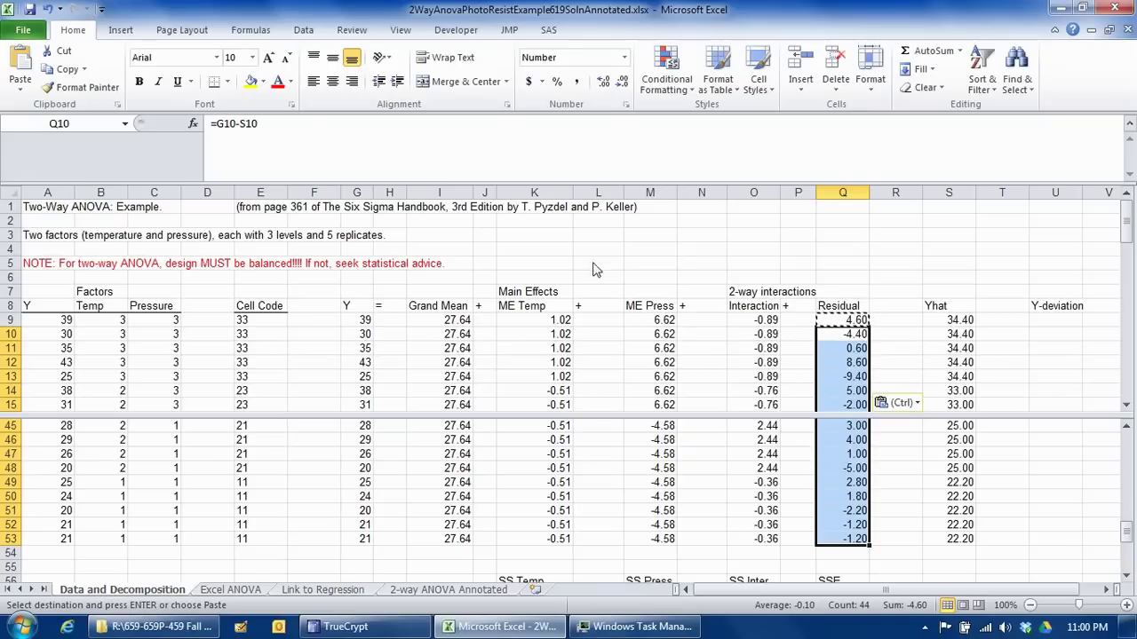
click(364, 320)
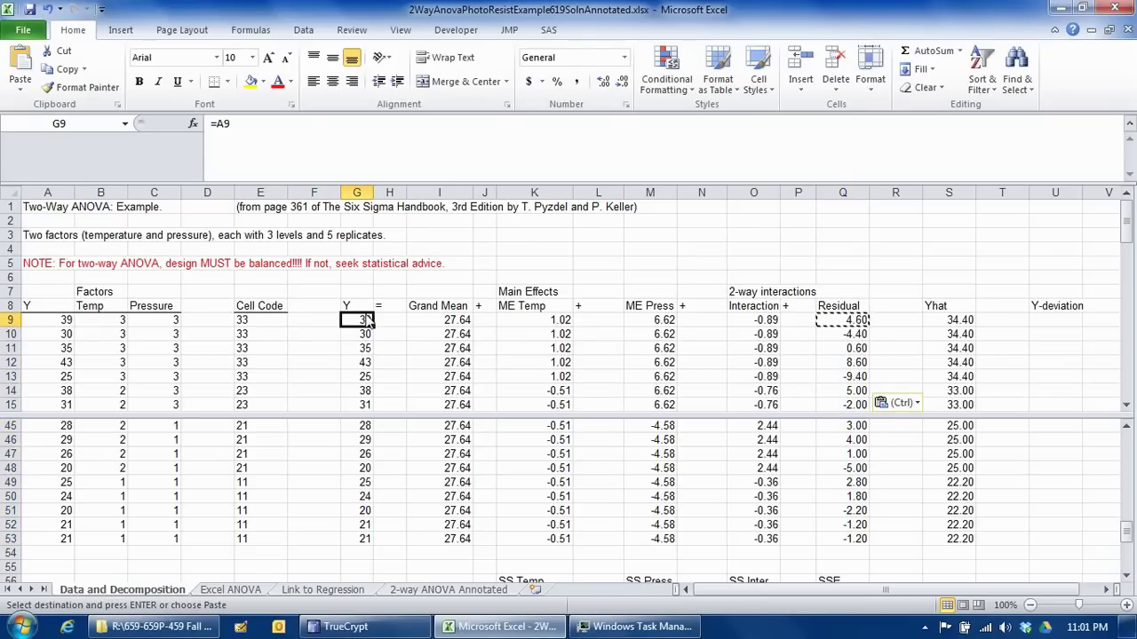
click(465, 327)
click(536, 325)
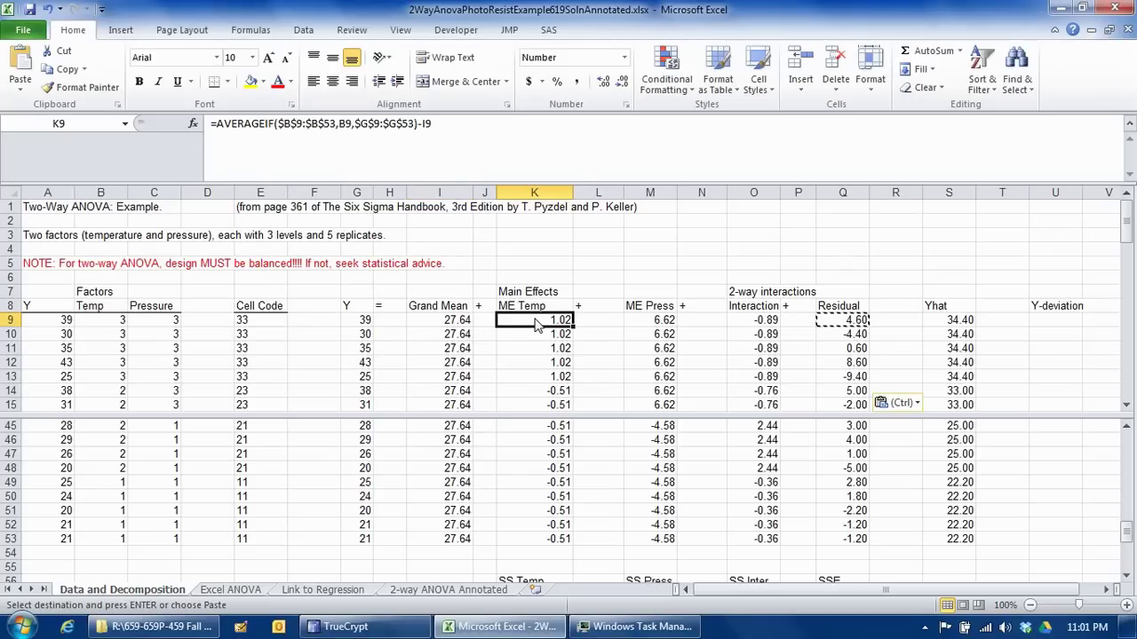
click(644, 324)
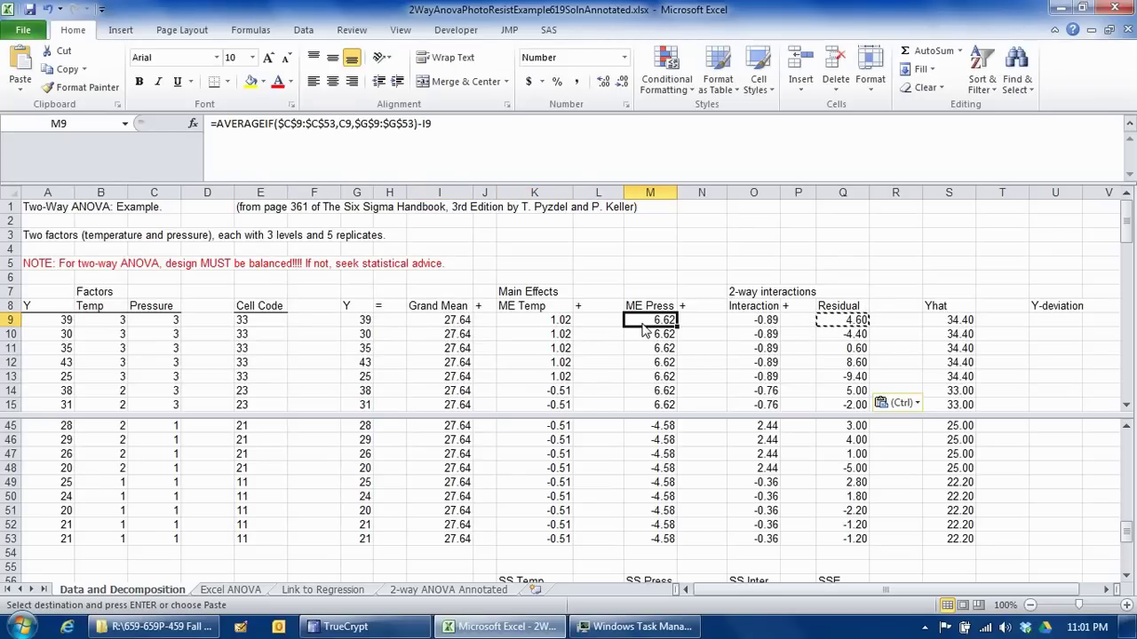
click(754, 325)
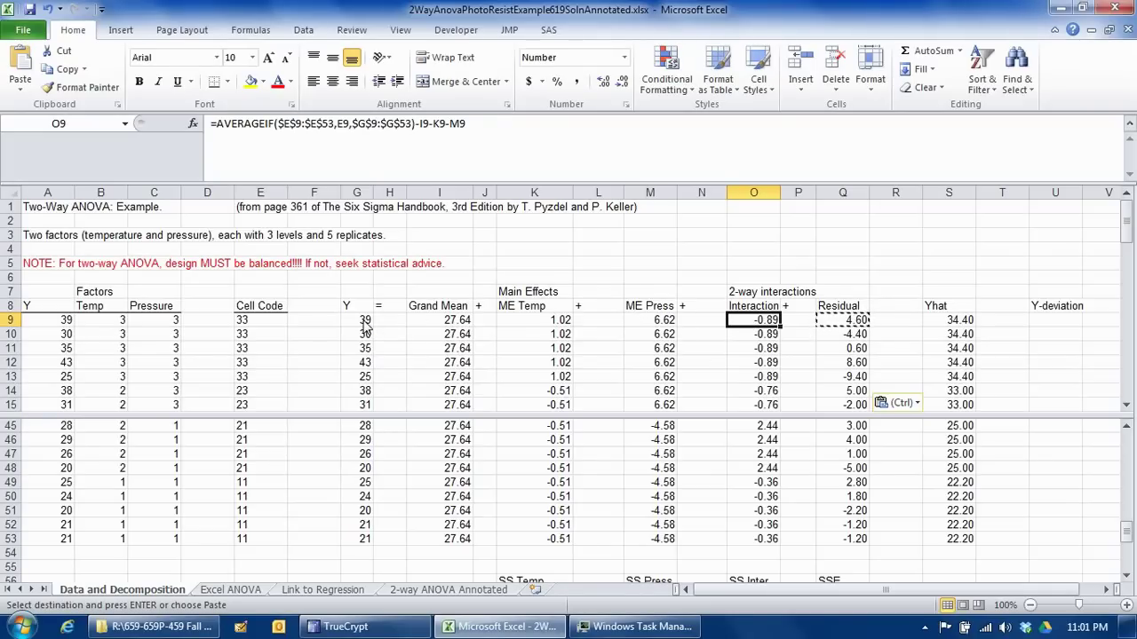
click(855, 321)
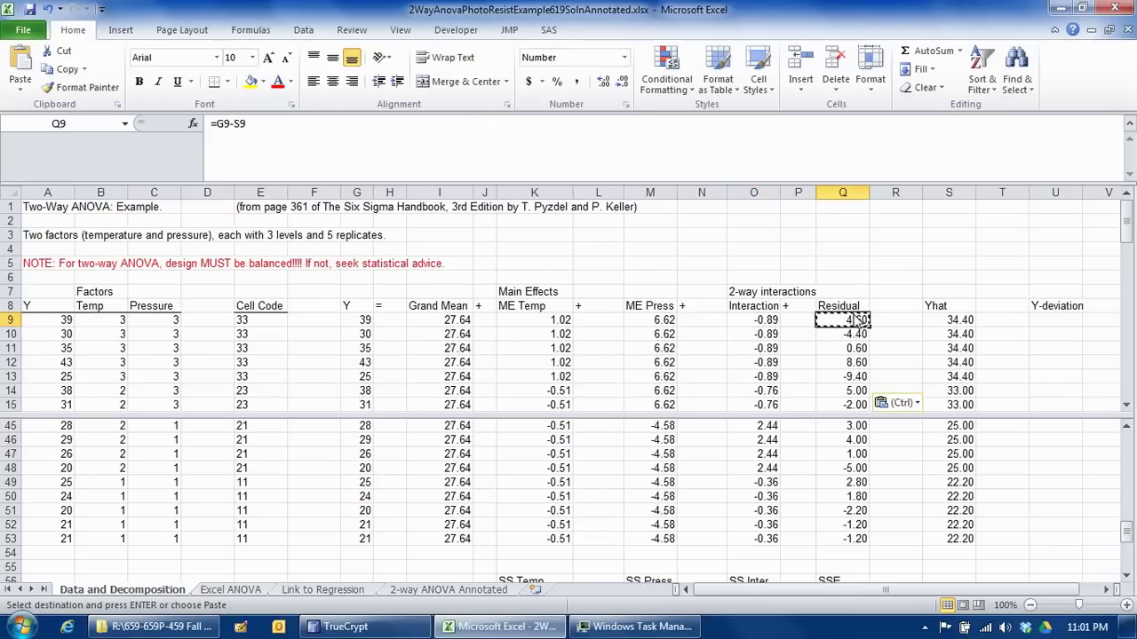